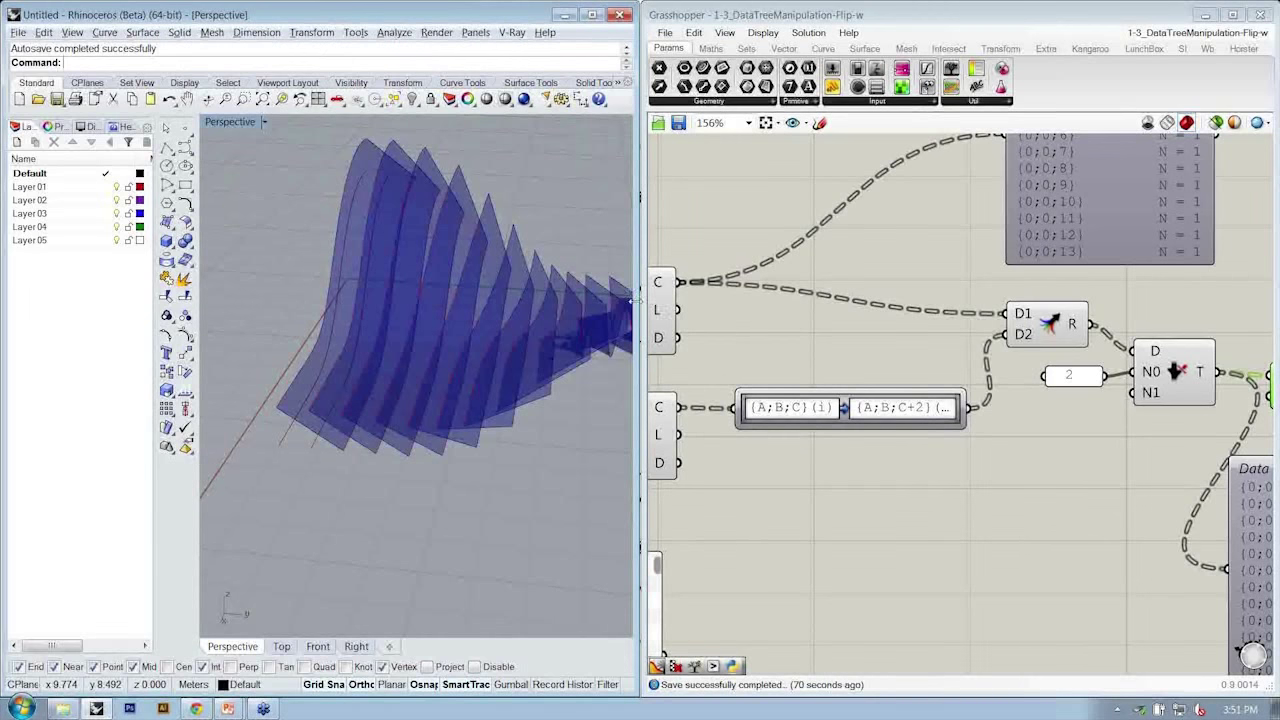
Place a square grid component on the empty Grasshopper canvas.
scroll(1038, 370, "down", 4)
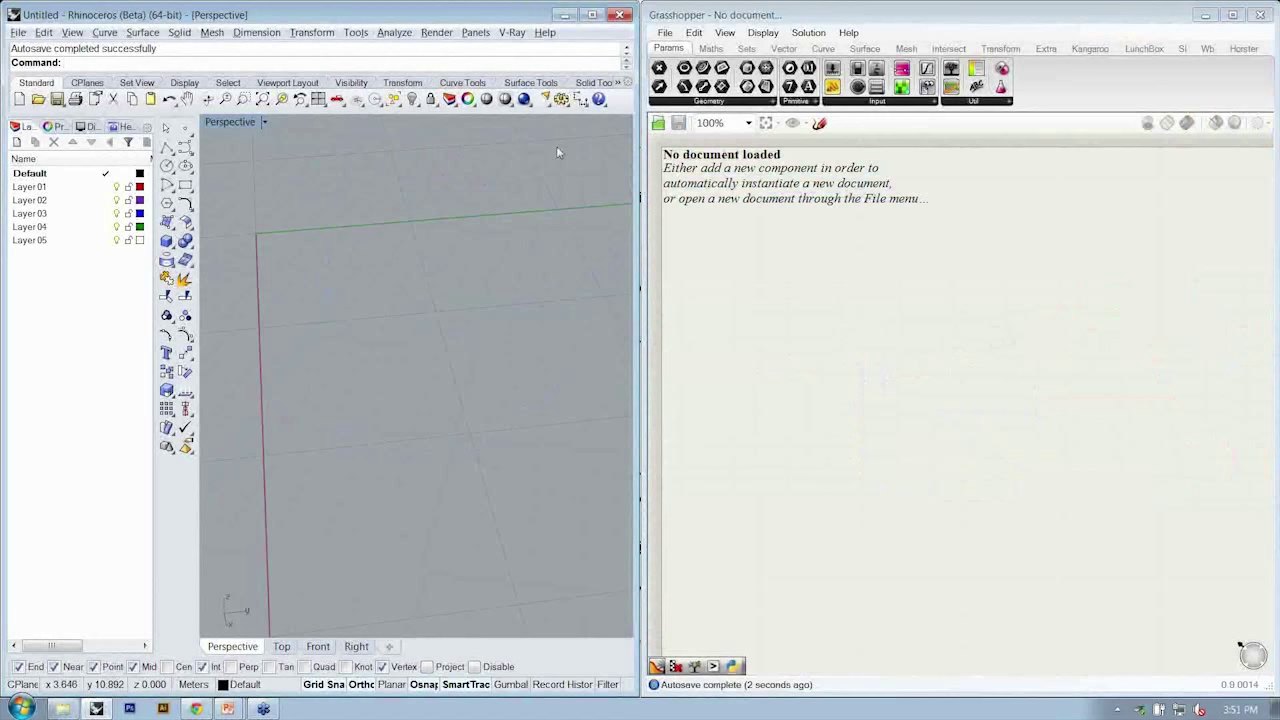
right_click_drag(558, 152, 530, 282)
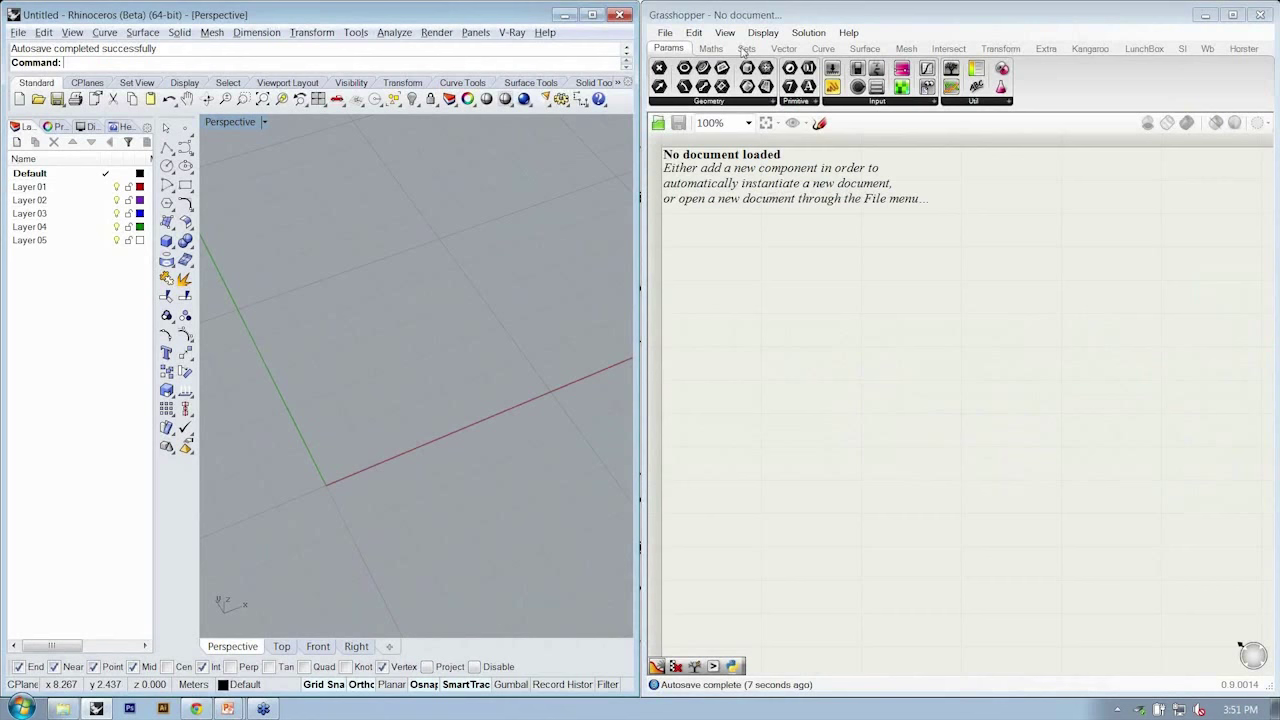
left_click(782, 49)
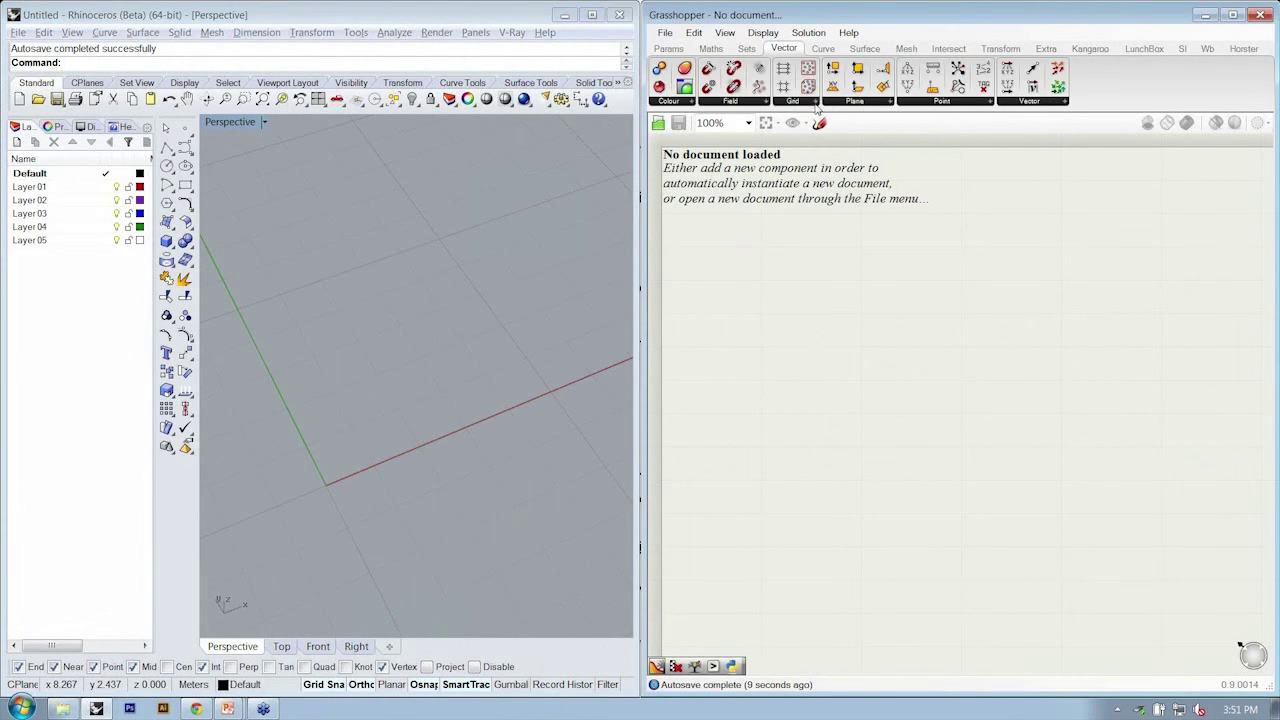
left_click(816, 110)
left_click_drag(823, 177, 801, 365)
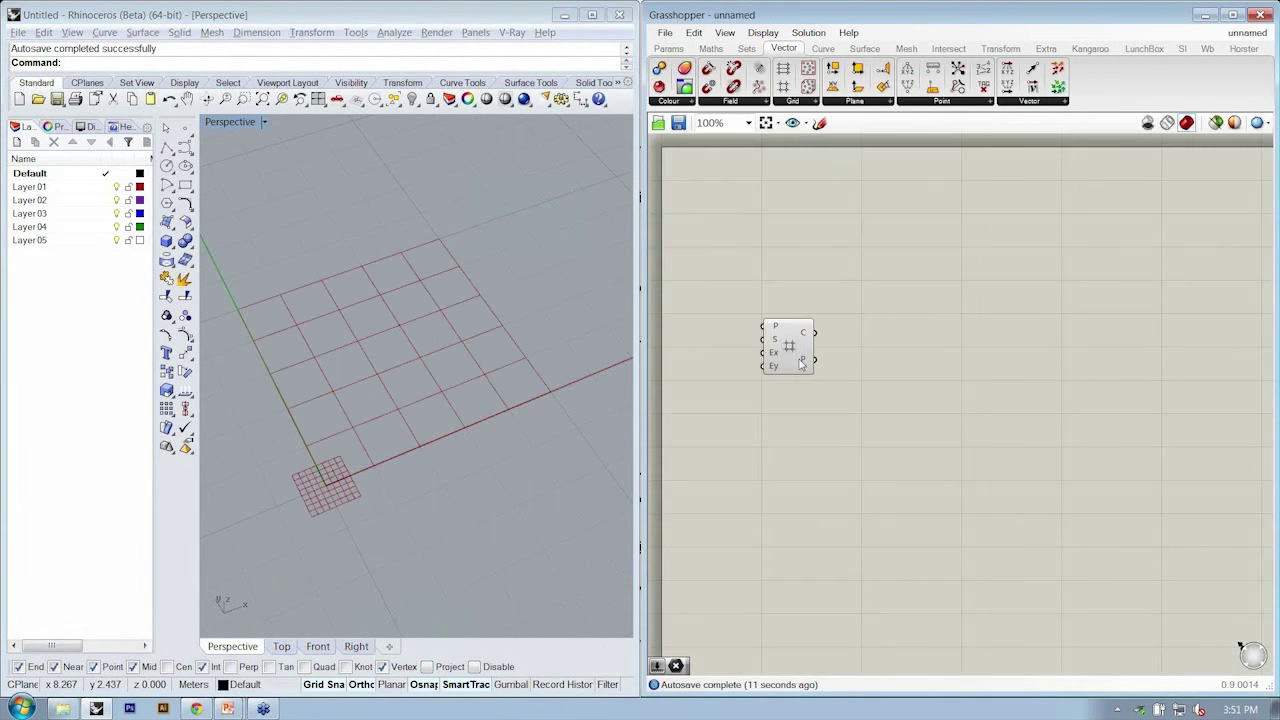
scroll(801, 365, "up", 5)
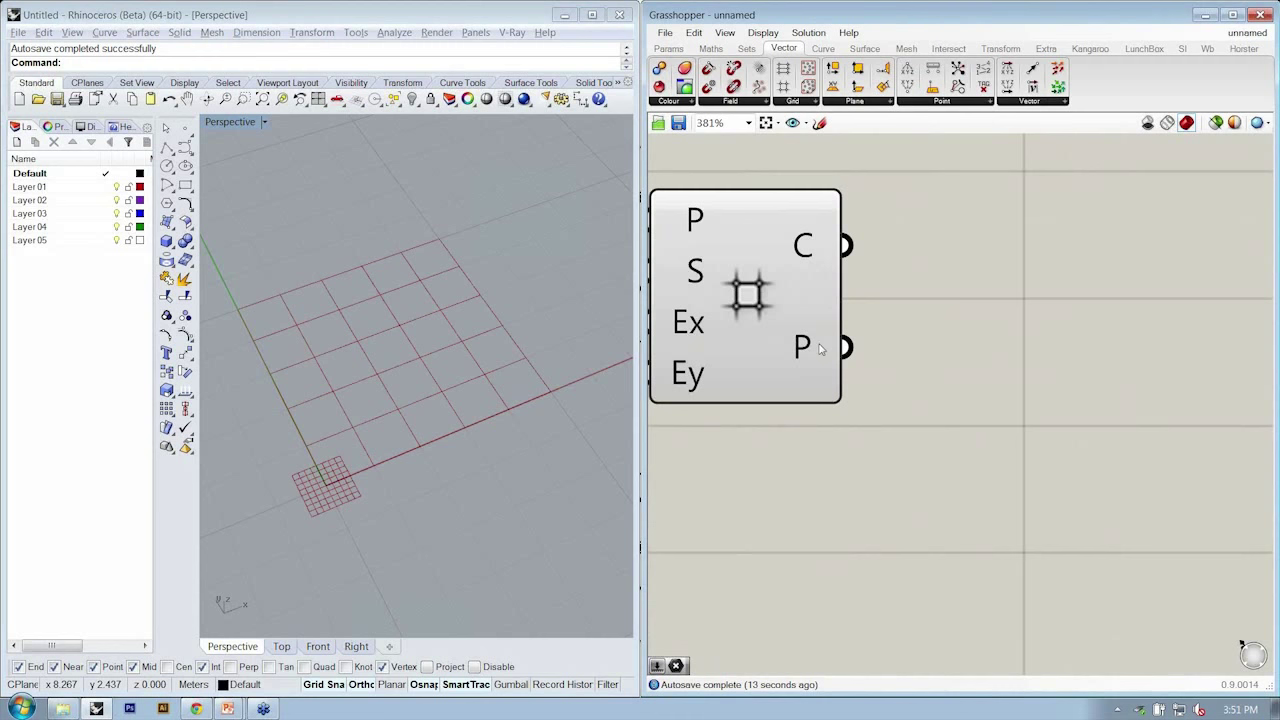
right_click_drag(820, 348, 782, 332)
Feed the grid's P output into a new Point parameter and turn off the grid component's preview.
left_click(670, 49)
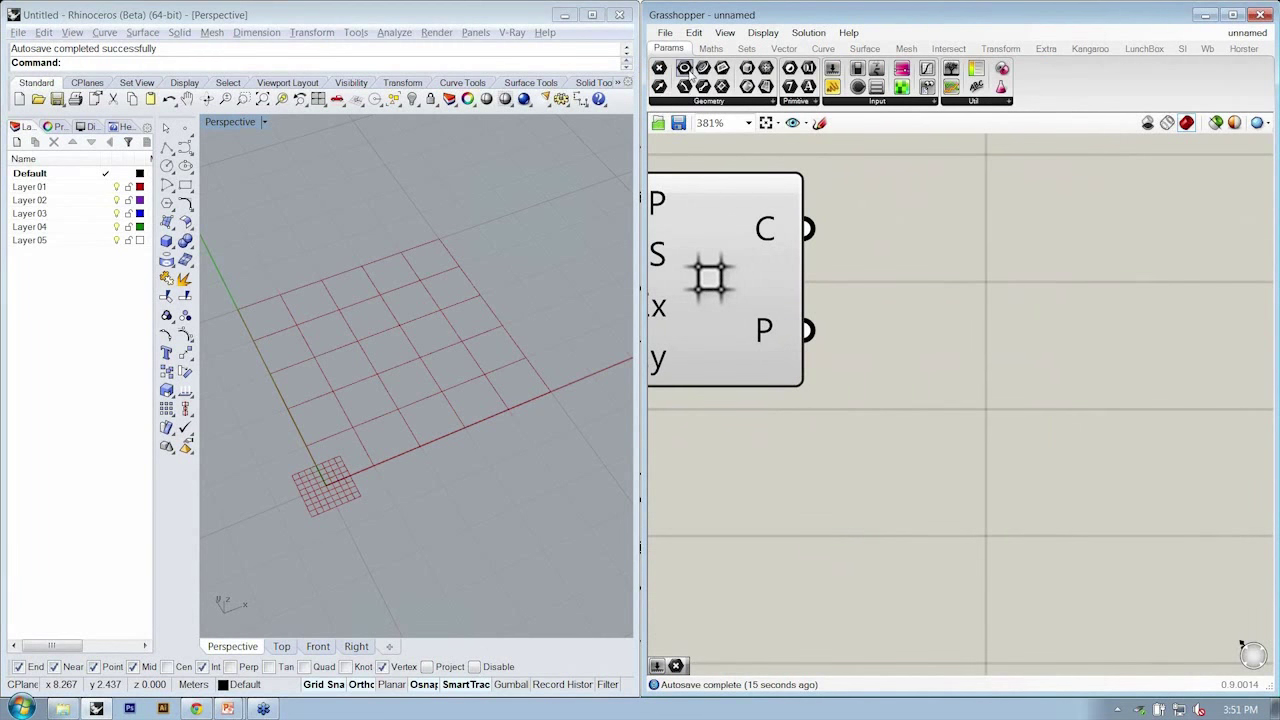
left_click_drag(659, 68, 807, 330)
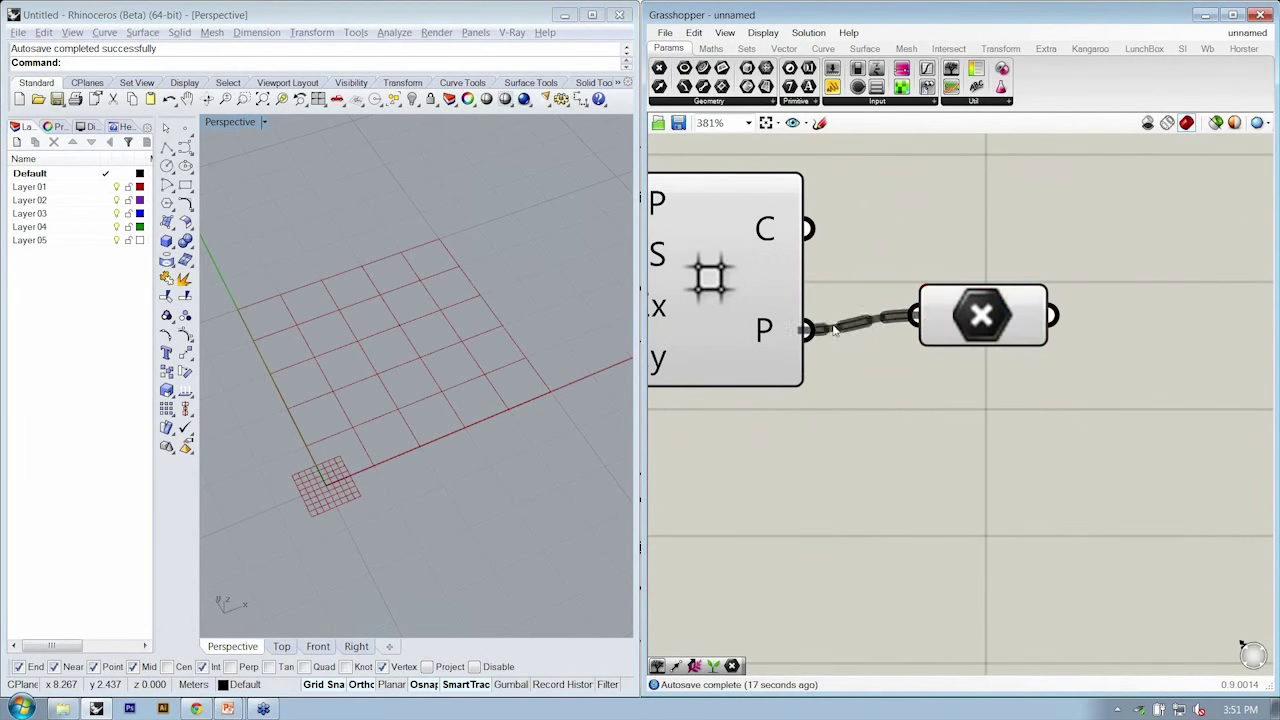
left_click_drag(932, 329, 950, 339)
right_click(695, 264)
left_click(725, 296)
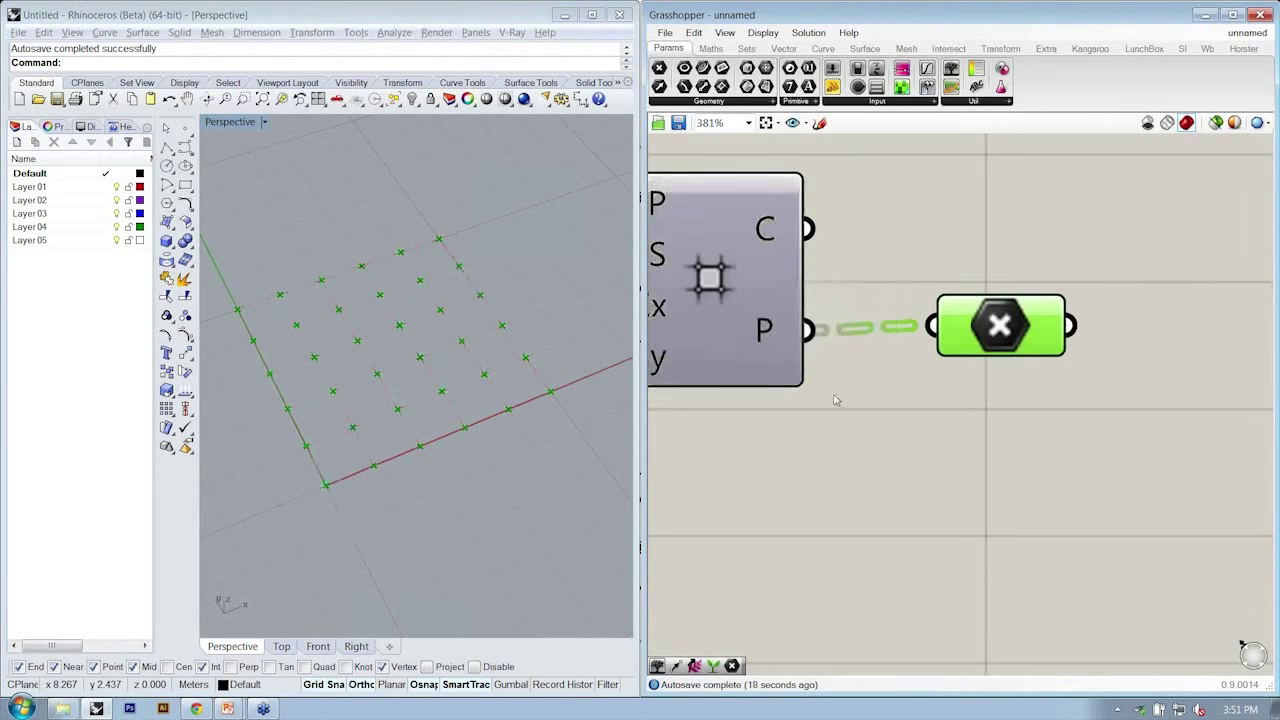
right_click_drag(835, 399, 821, 416)
left_click(982, 398)
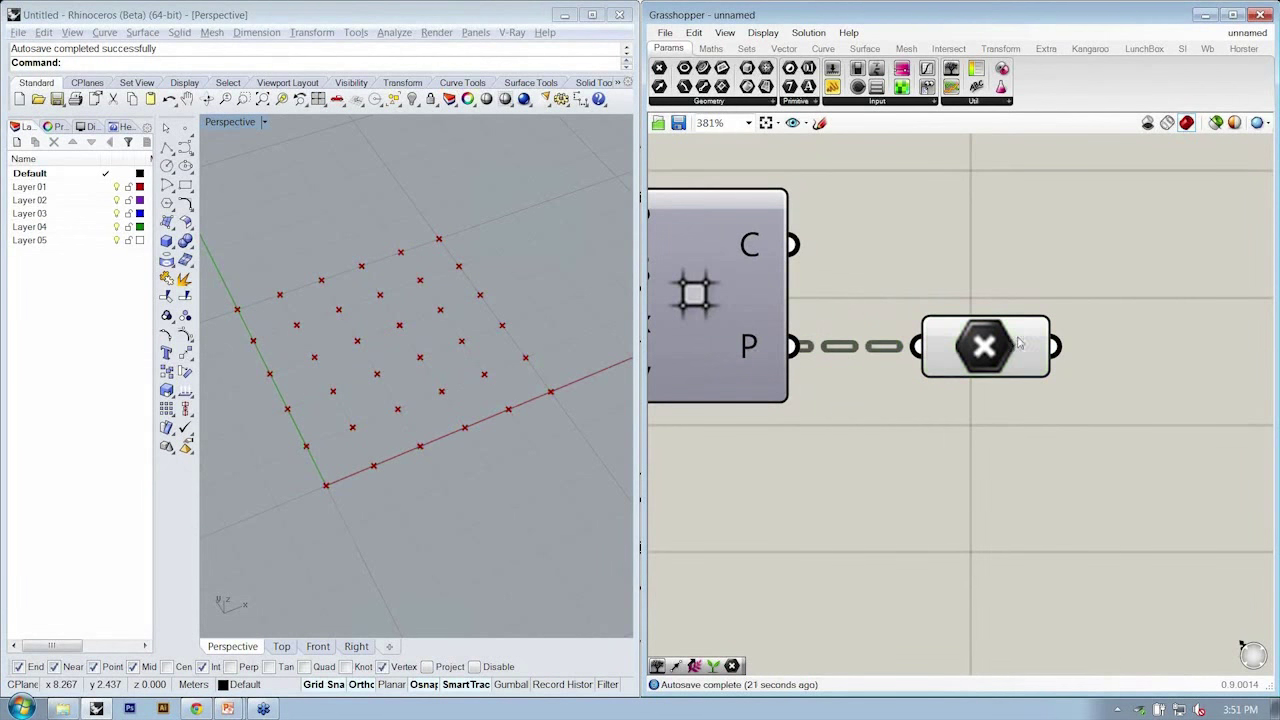
Add a Param Viewer above the Point parameter and connect the parameter's output to it.
scroll(1018, 344, "down", 1)
right_click_drag(1046, 340, 851, 329)
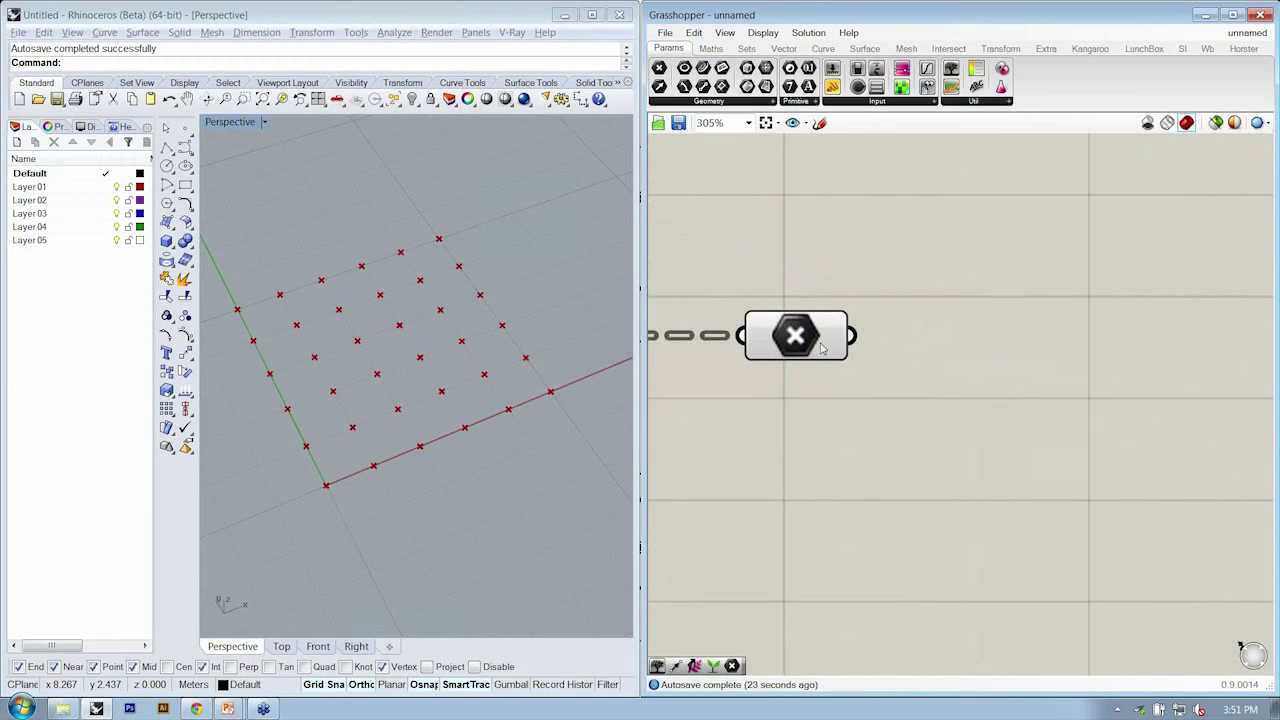
scroll(294, 466, "up", 5)
right_click_drag(352, 458, 352, 461, "shift")
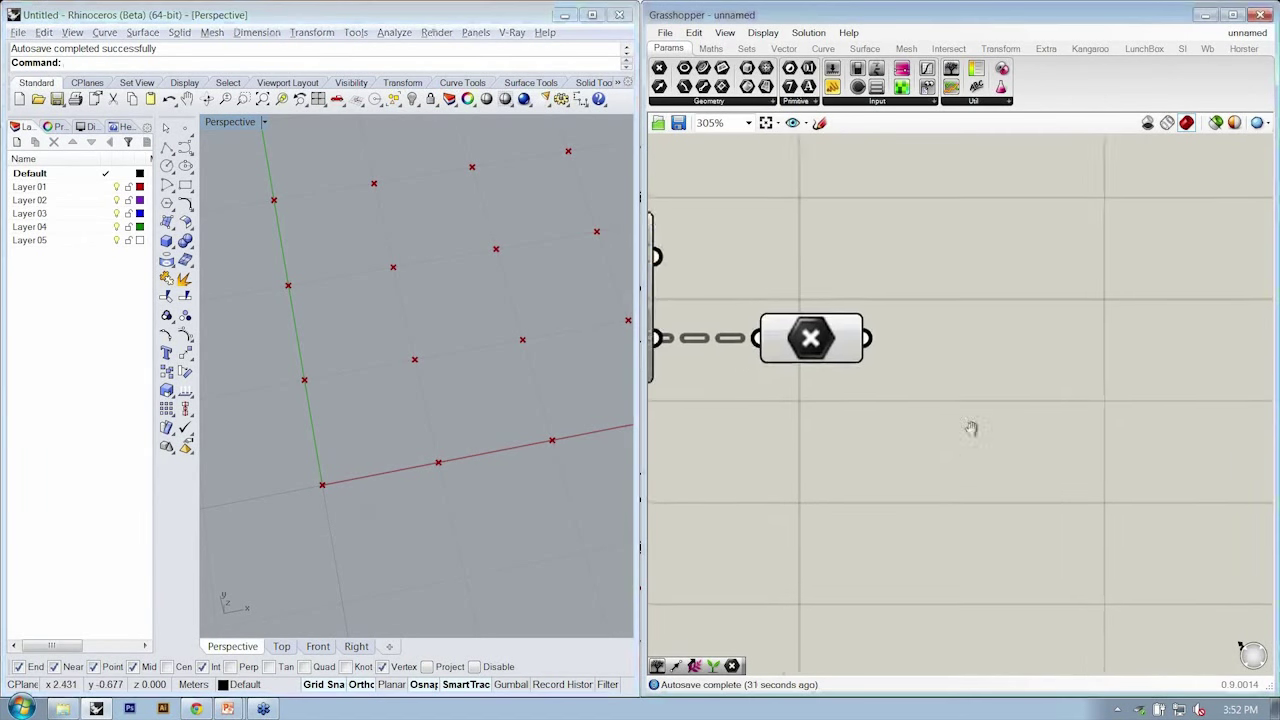
scroll(971, 430, "down", 4)
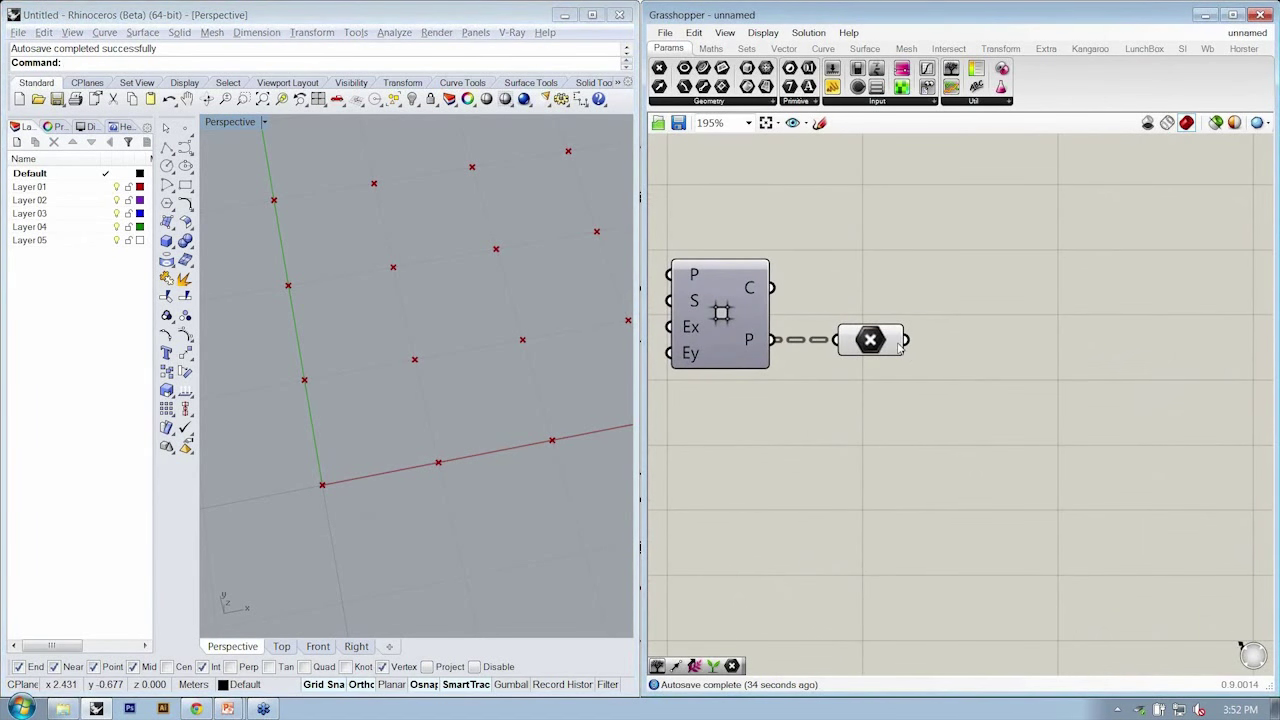
left_click_drag(876, 87, 1008, 255)
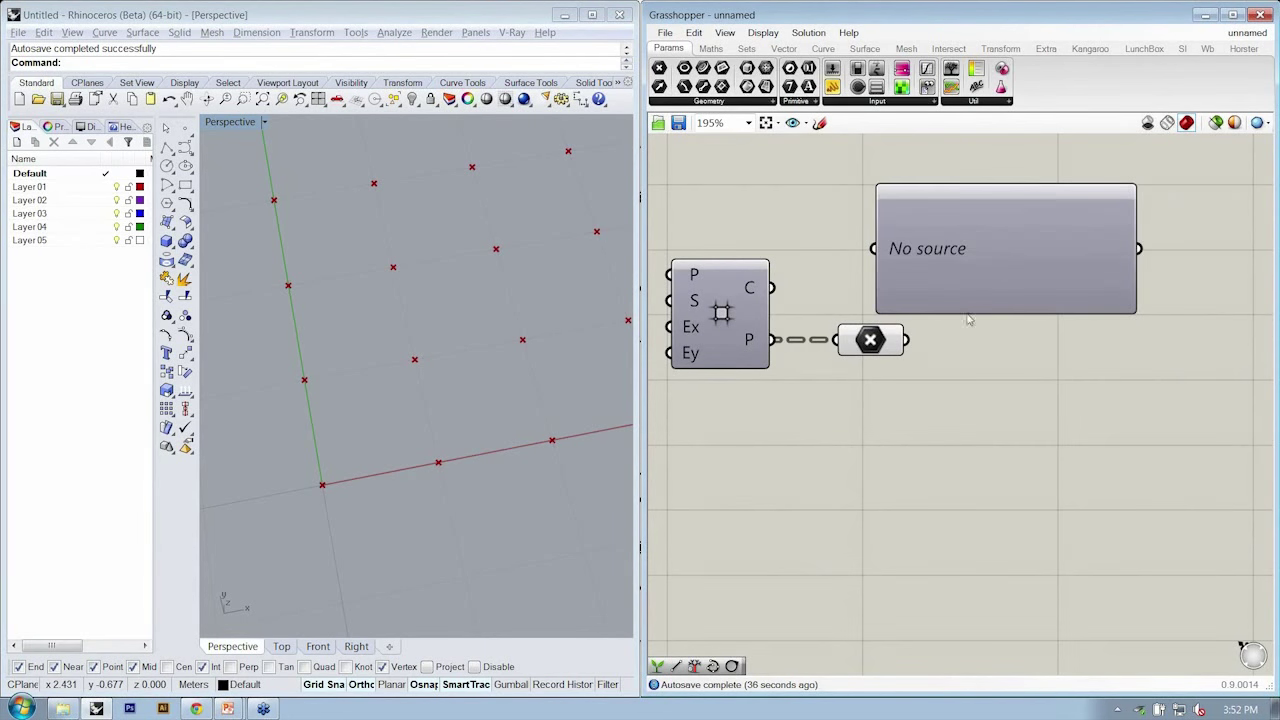
left_click_drag(906, 340, 882, 255)
left_click_drag(931, 269, 1075, 243)
right_click_drag(1055, 265, 990, 300)
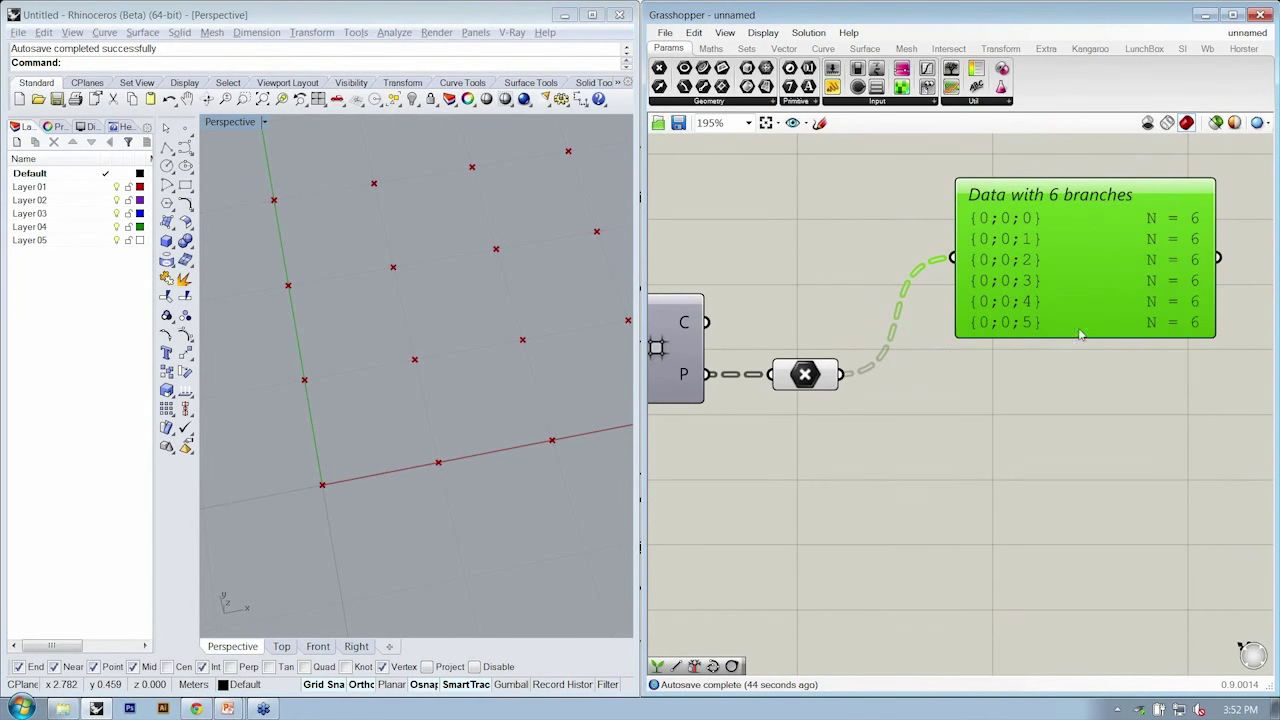
left_click_drag(1080, 335, 1090, 332)
Add a Graft Tree component and connect the Point parameter's output to its D input.
left_click(747, 49)
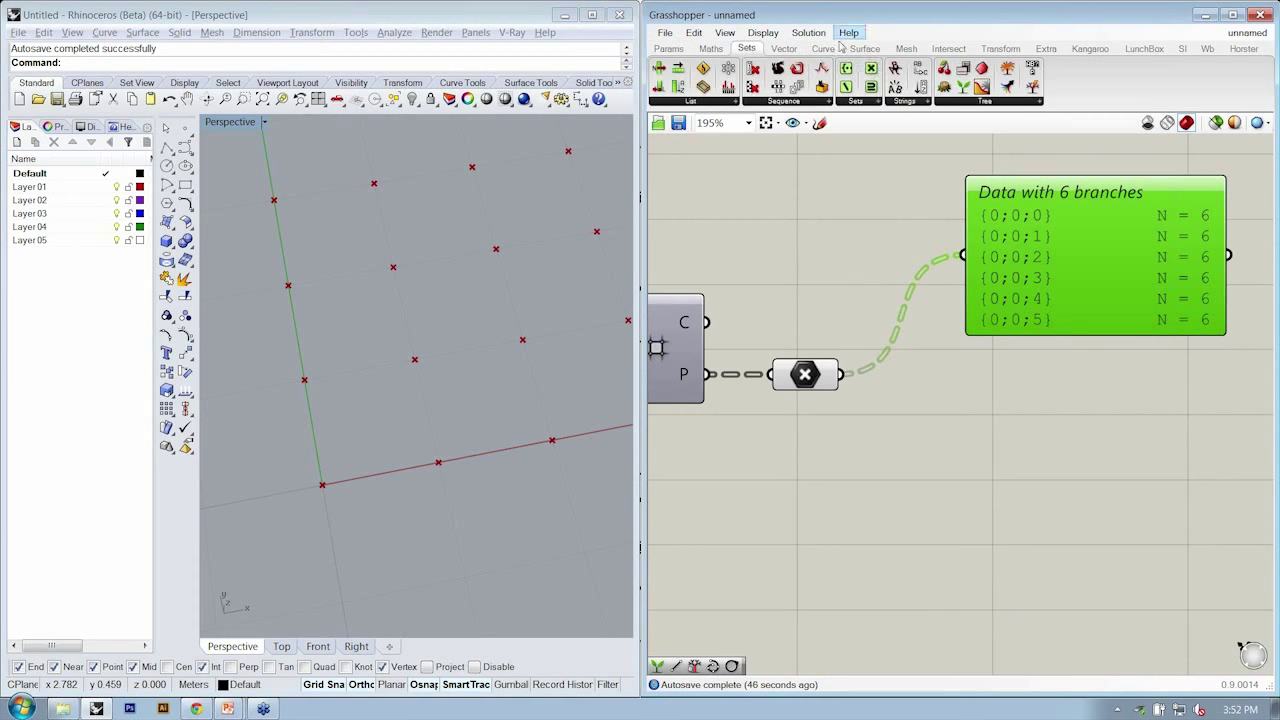
left_click(958, 102)
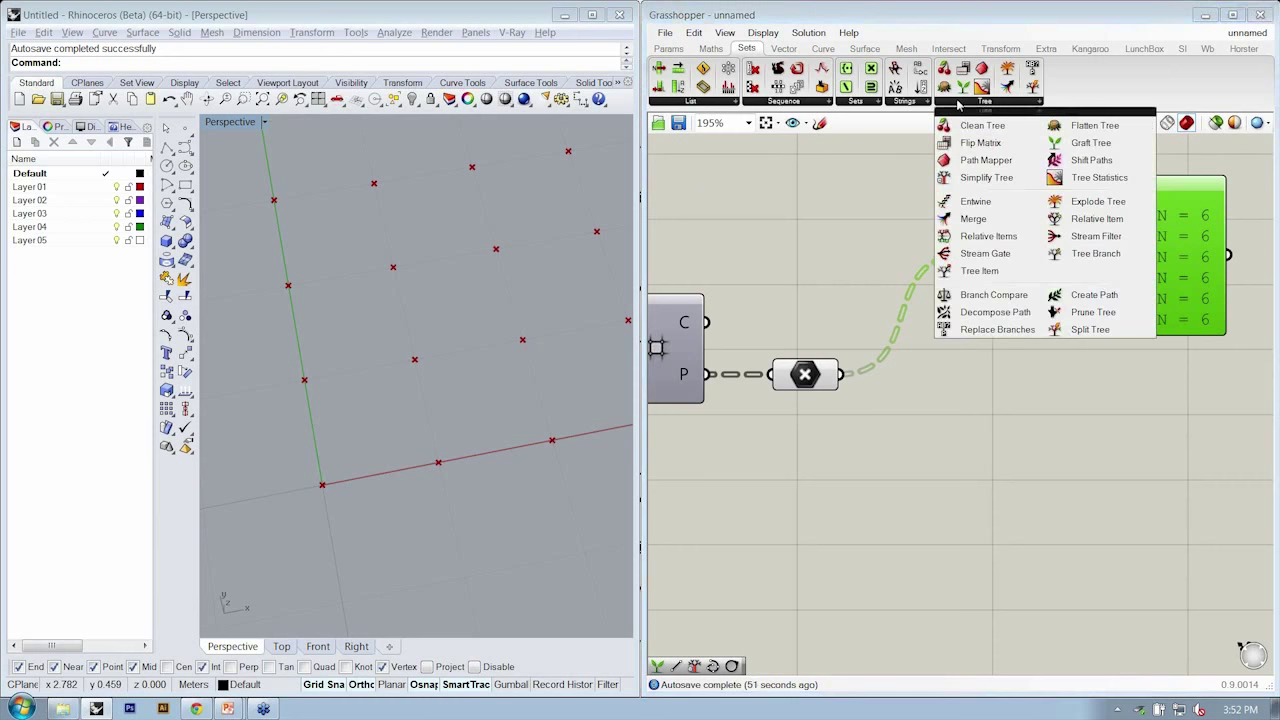
left_click(1090, 142)
left_click(994, 410)
left_click_drag(843, 375, 921, 422)
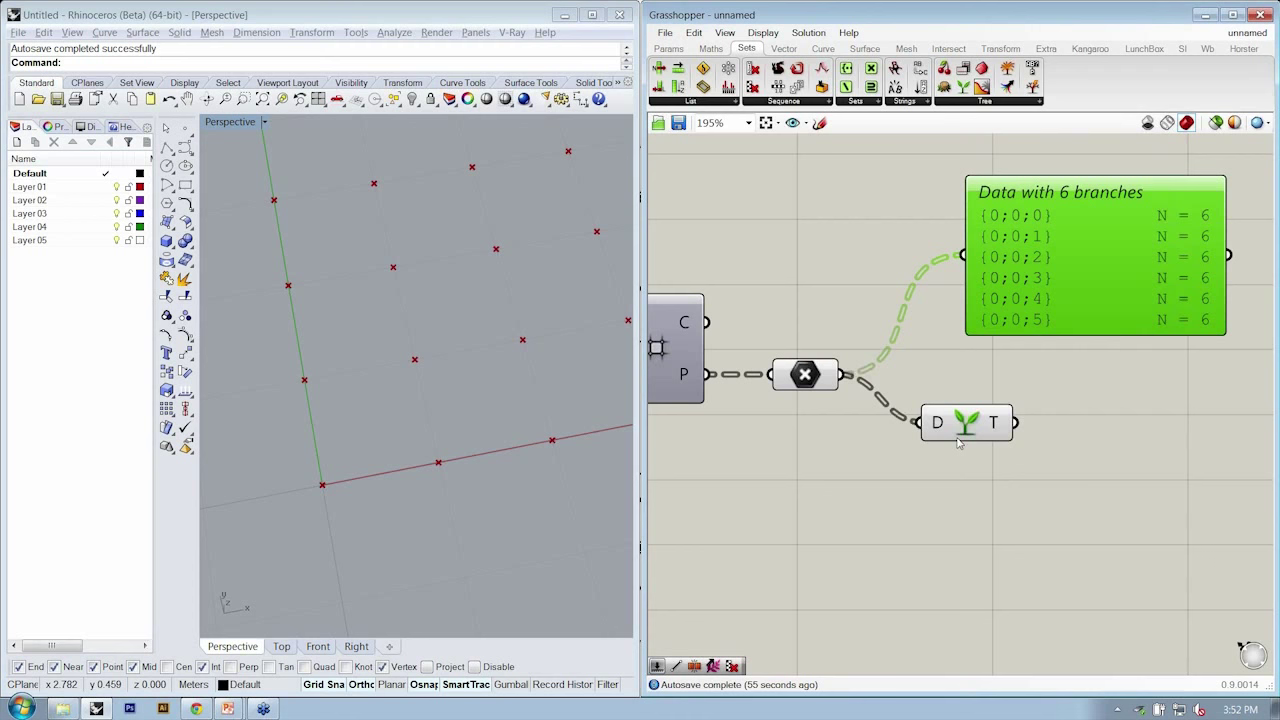
Rewire the Param Viewer to the Graft Tree's T output in place of the Point parameter, and reposition the viewer.
scroll(923, 428, "down", 2)
right_click_drag(934, 406, 895, 380)
left_click_drag(905, 356, 915, 221)
right_click_drag(986, 273, 920, 289)
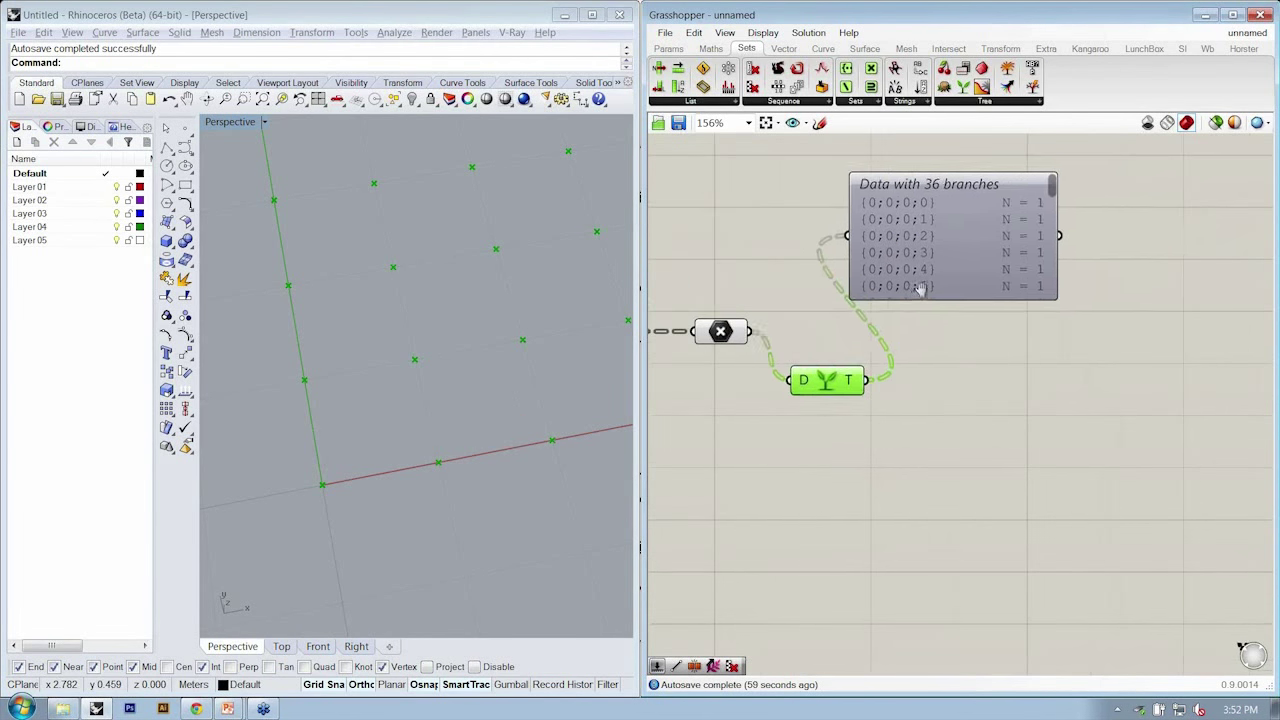
left_click_drag(920, 289, 1011, 283)
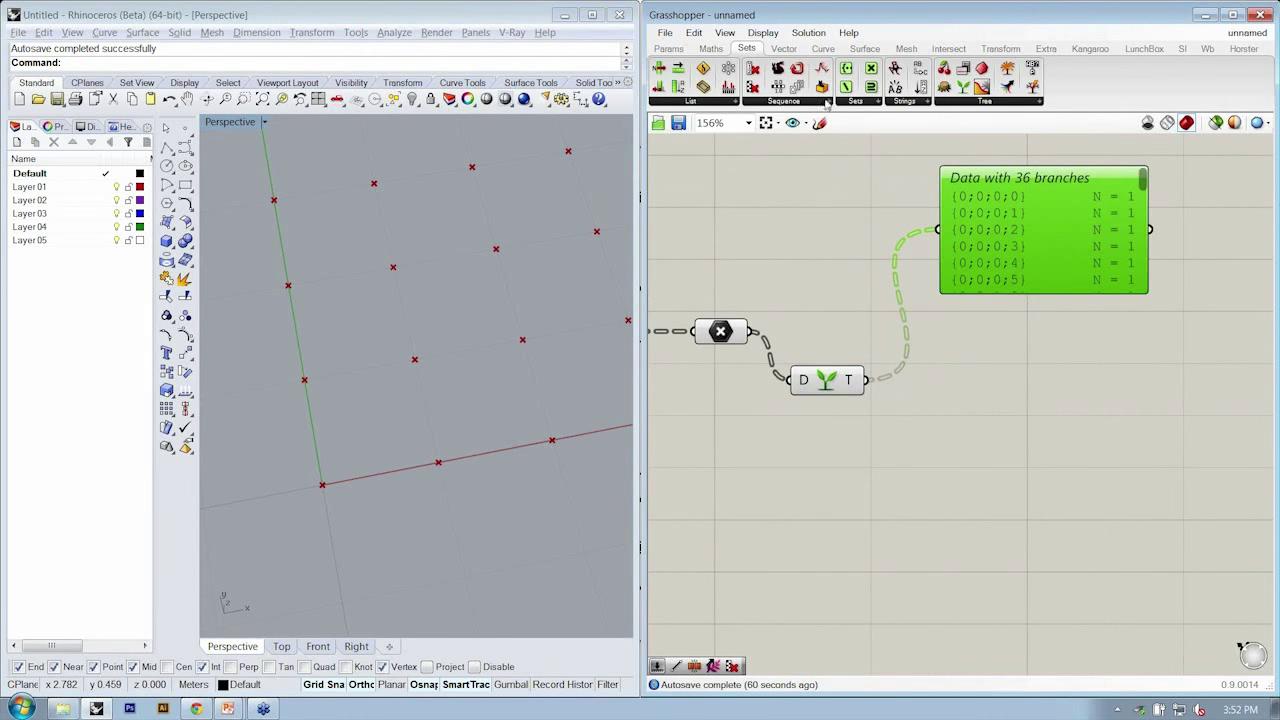
Place a Text Tag 3D component on the canvas below the Param Viewer.
left_click(784, 49)
left_click(916, 102)
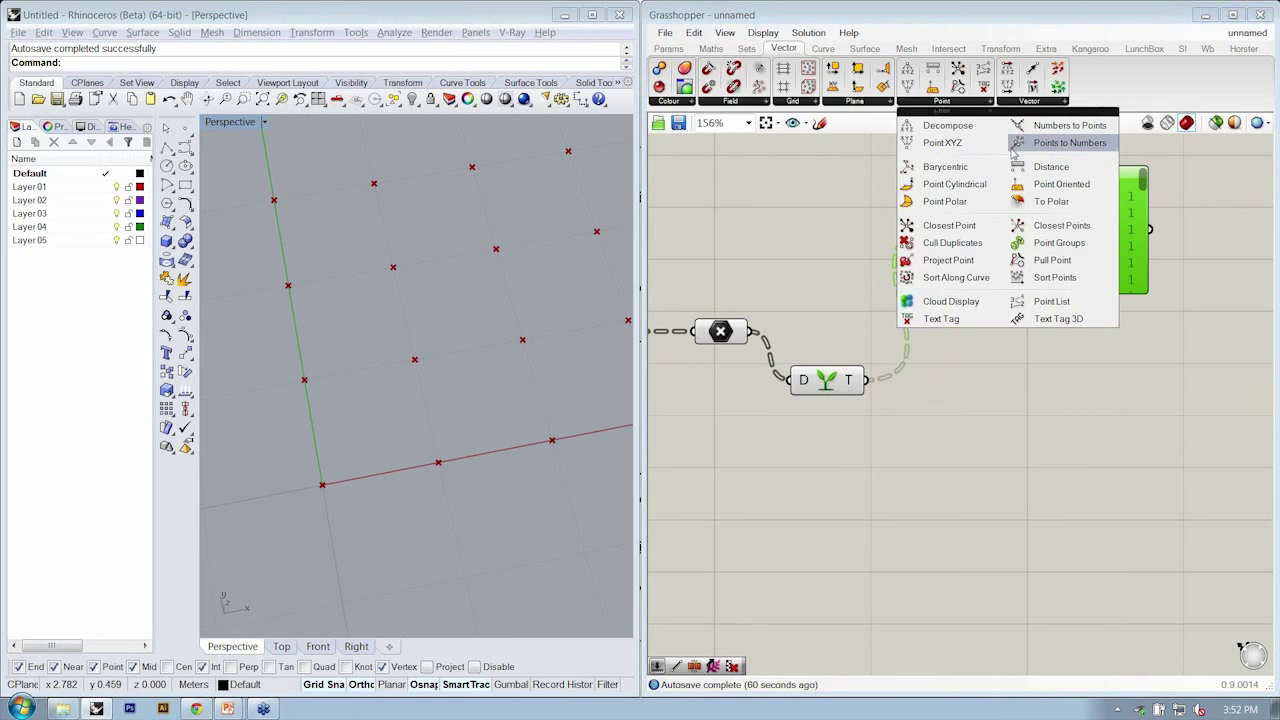
left_click(1089, 320)
left_click(1040, 465)
right_click_drag(1010, 470, 1057, 450)
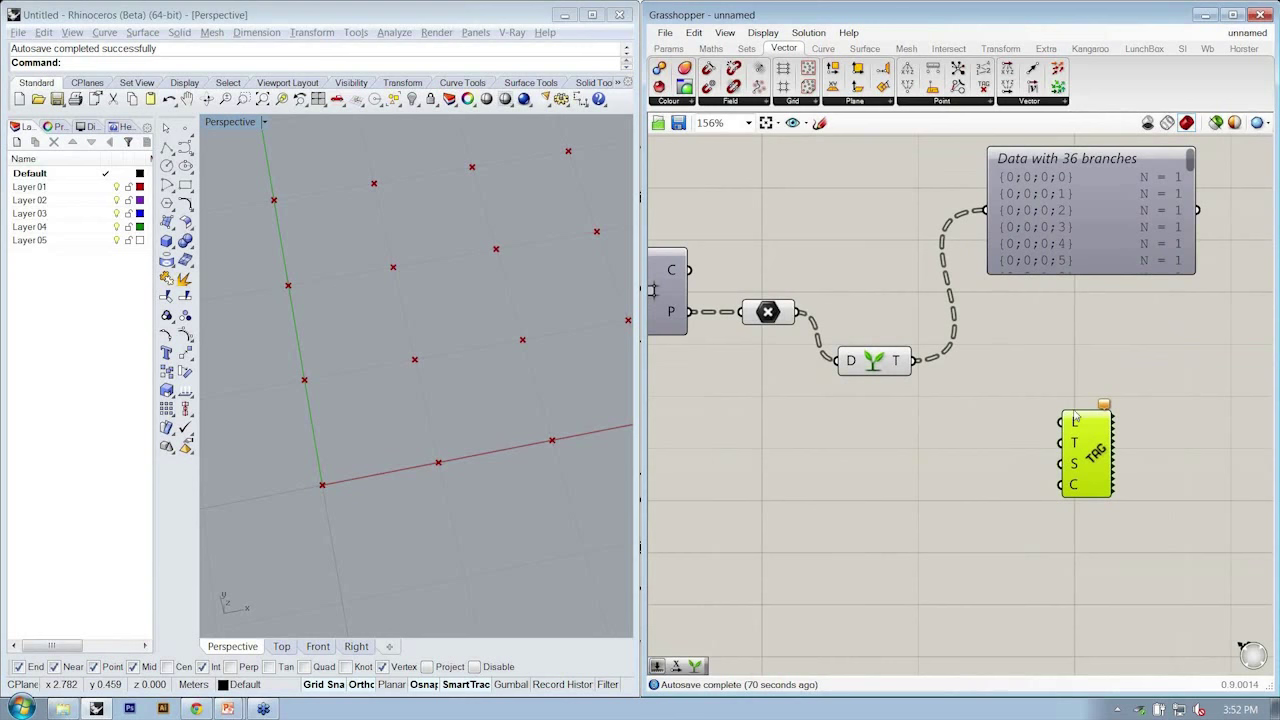
Turn off the Graft Tree's preview and connect its T output to the Text Tag 3D's L input.
right_click(868, 366)
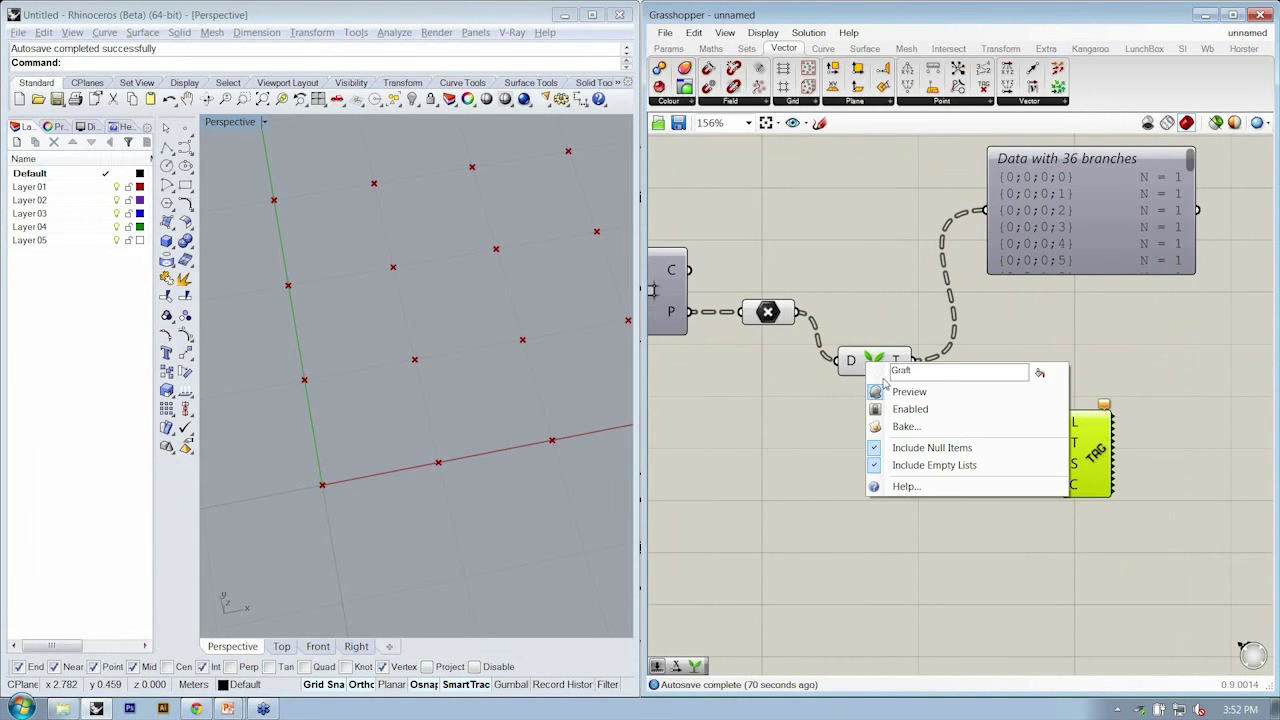
right_click_drag(958, 392, 941, 390)
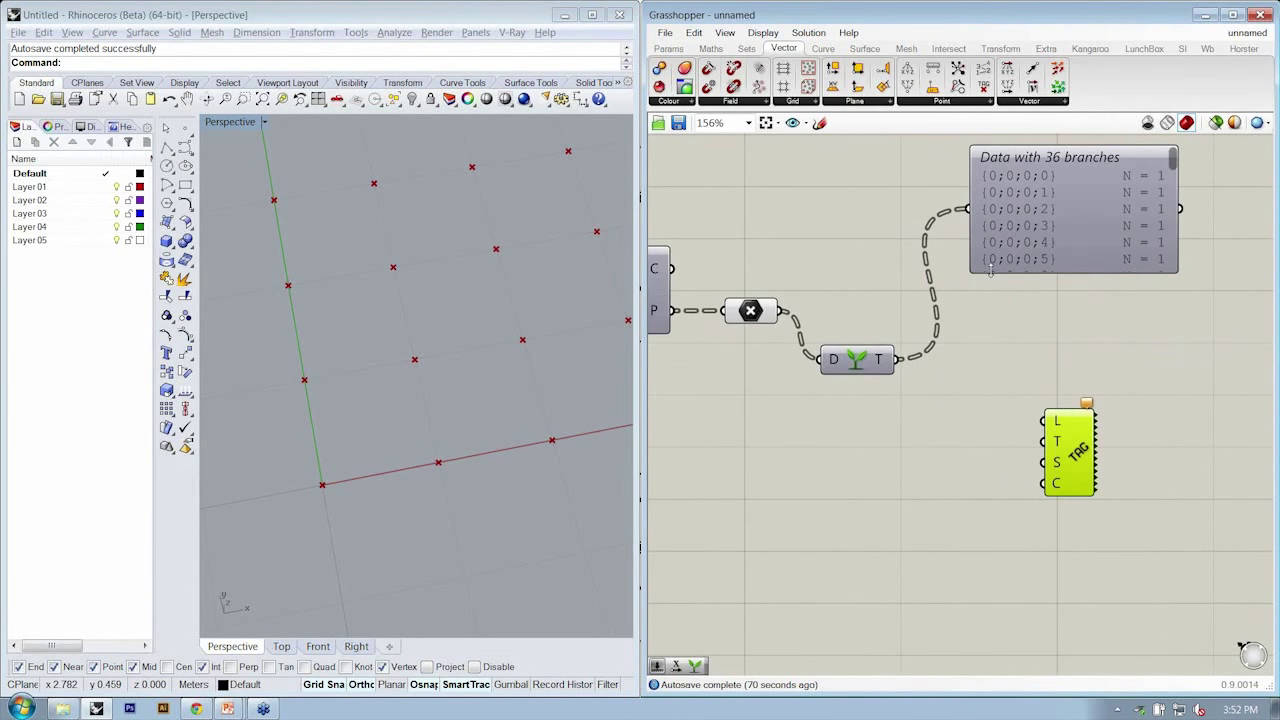
right_click_drag(919, 333, 900, 323)
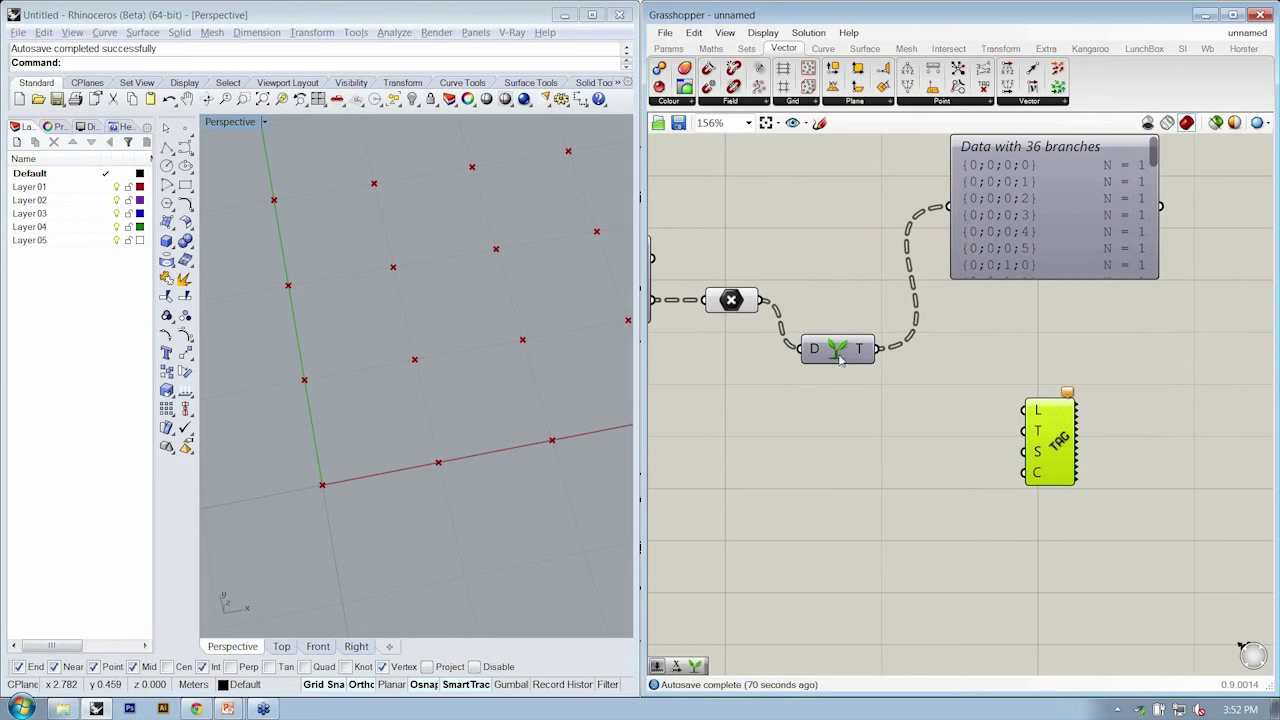
left_click_drag(879, 350, 1024, 411)
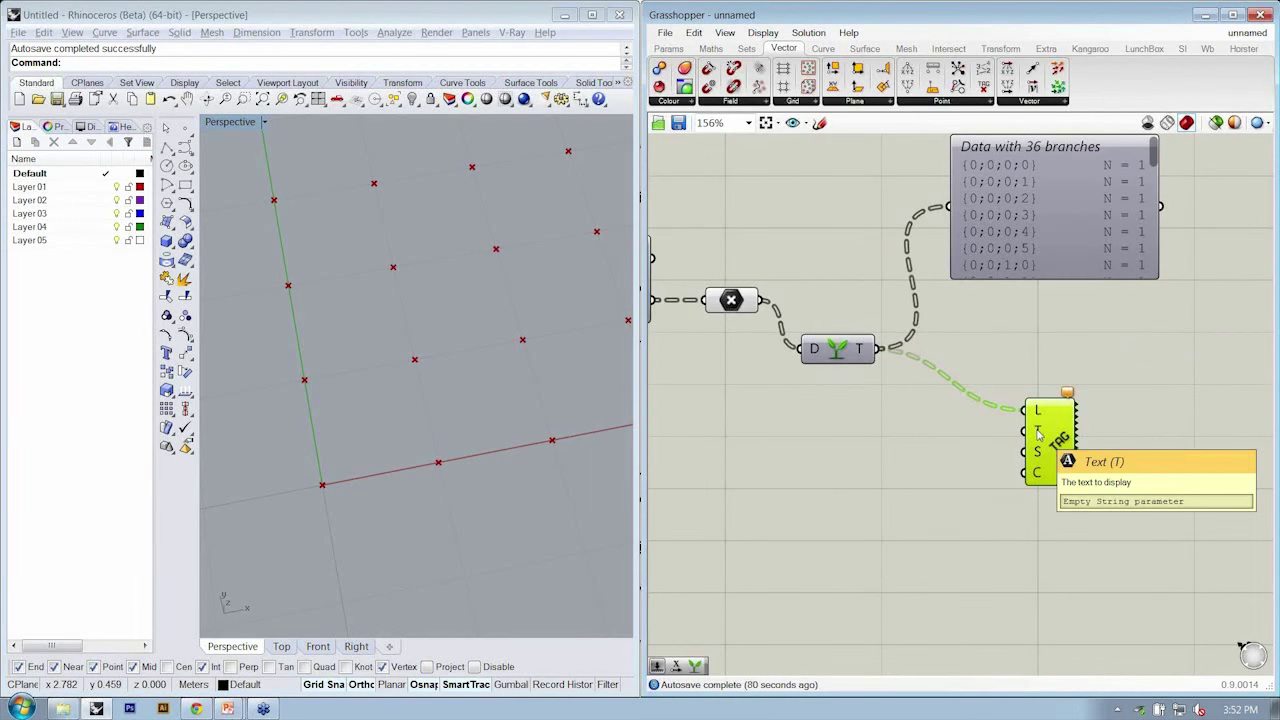
left_click_drag(1051, 445, 1085, 425)
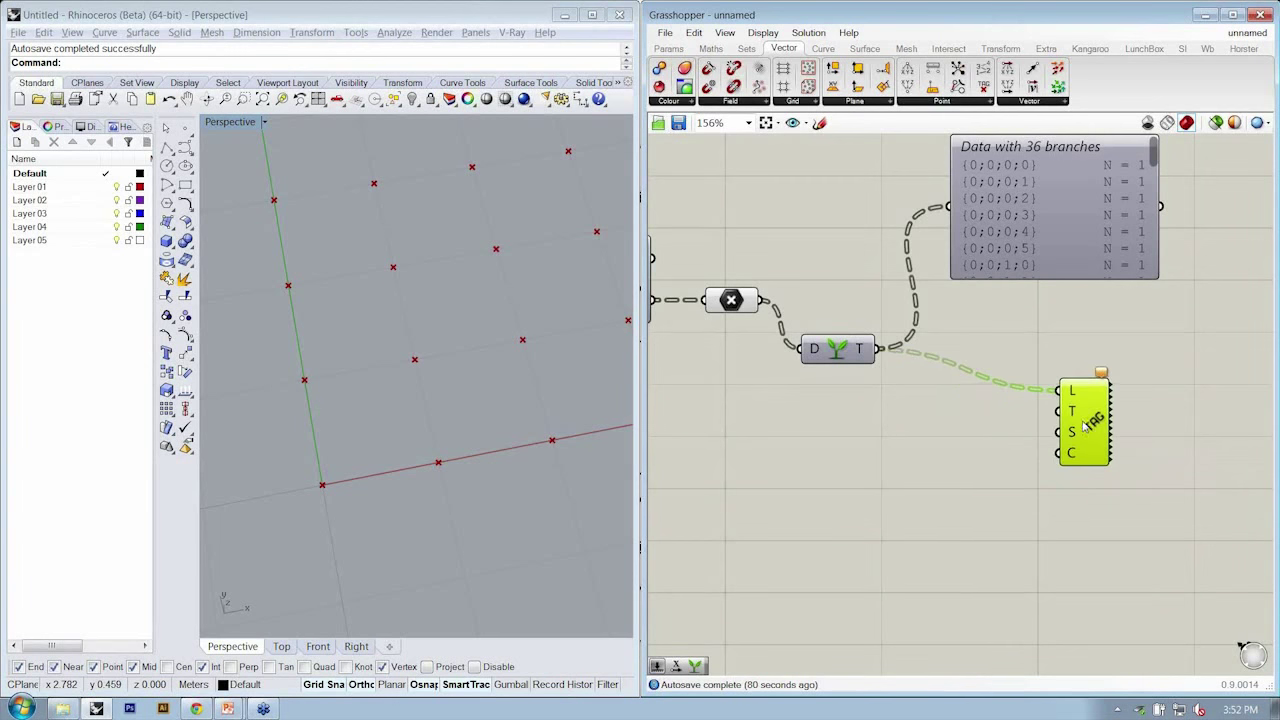
Try listing the branch paths by wiring the Param Viewer's output into a new Panel, and delete that panel.
right_click_drag(1174, 284, 1080, 290)
left_click(676, 50)
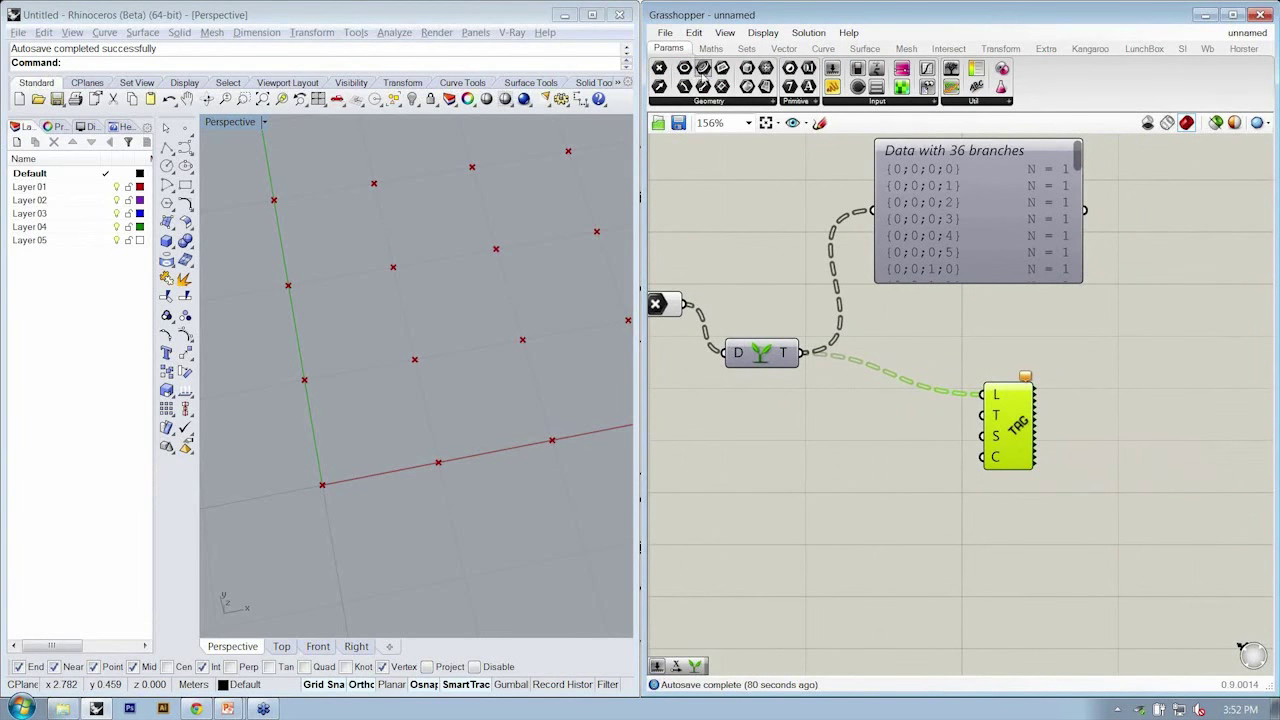
left_click_drag(1204, 276, 1204, 276)
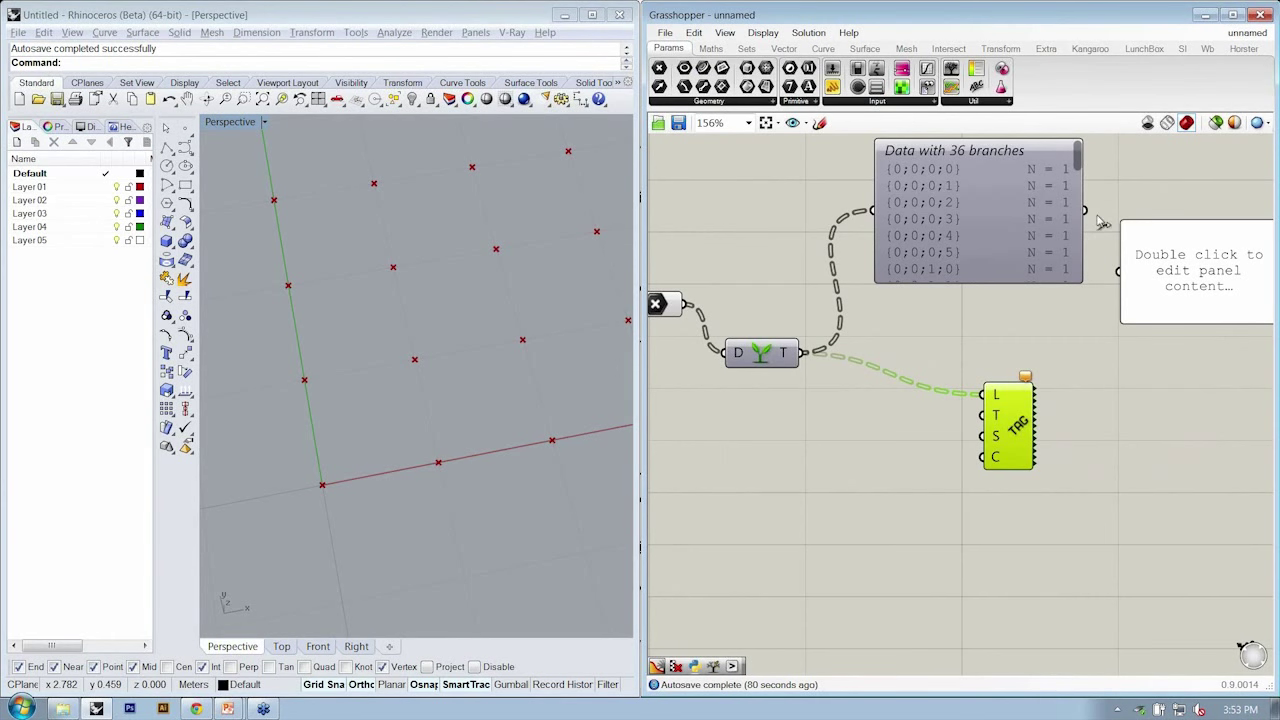
left_click_drag(1086, 210, 1142, 273)
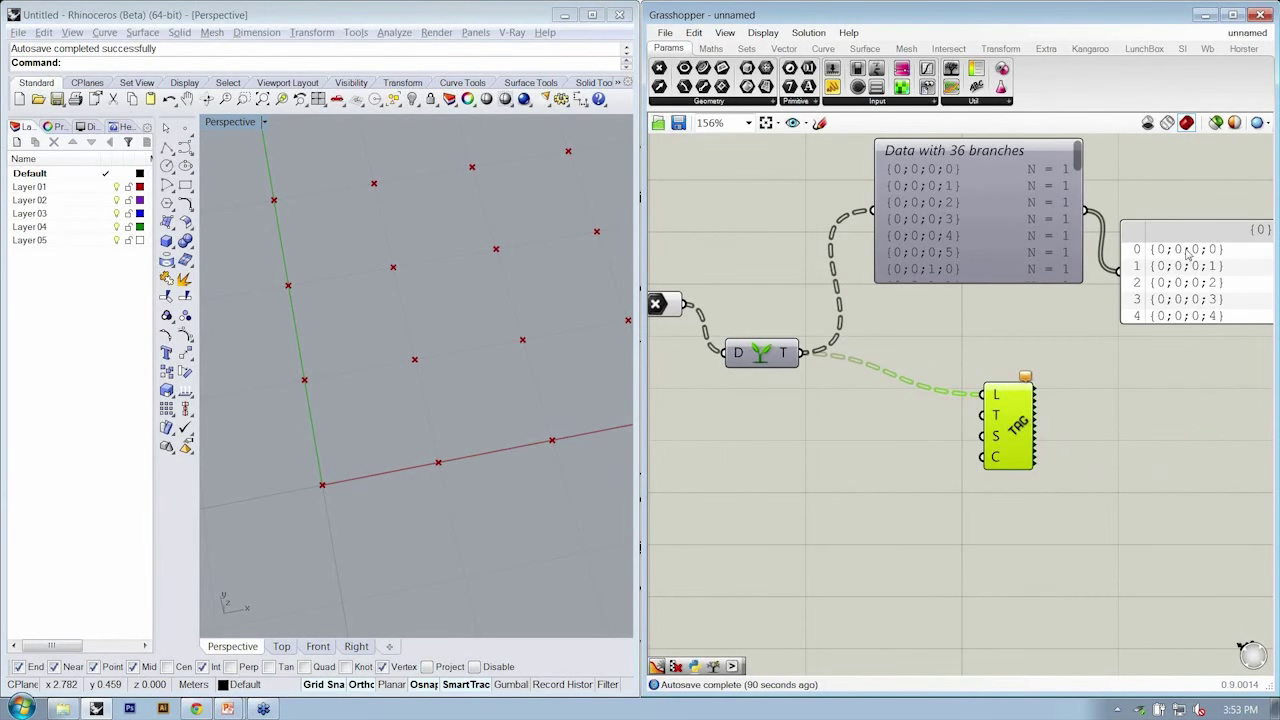
left_click(1143, 272)
key("Delete")
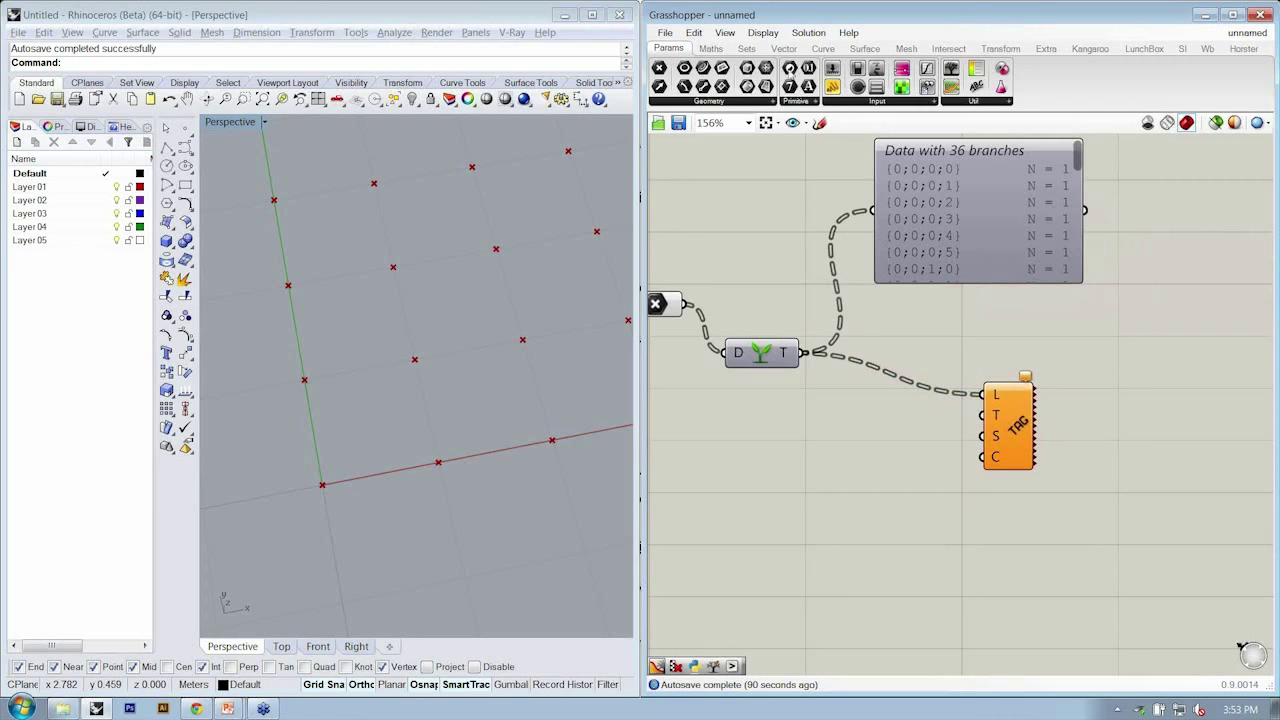
Add a Tree Statistics component between the Graft Tree and the text tag, and connect the grafted tree to its T input.
left_click(745, 49)
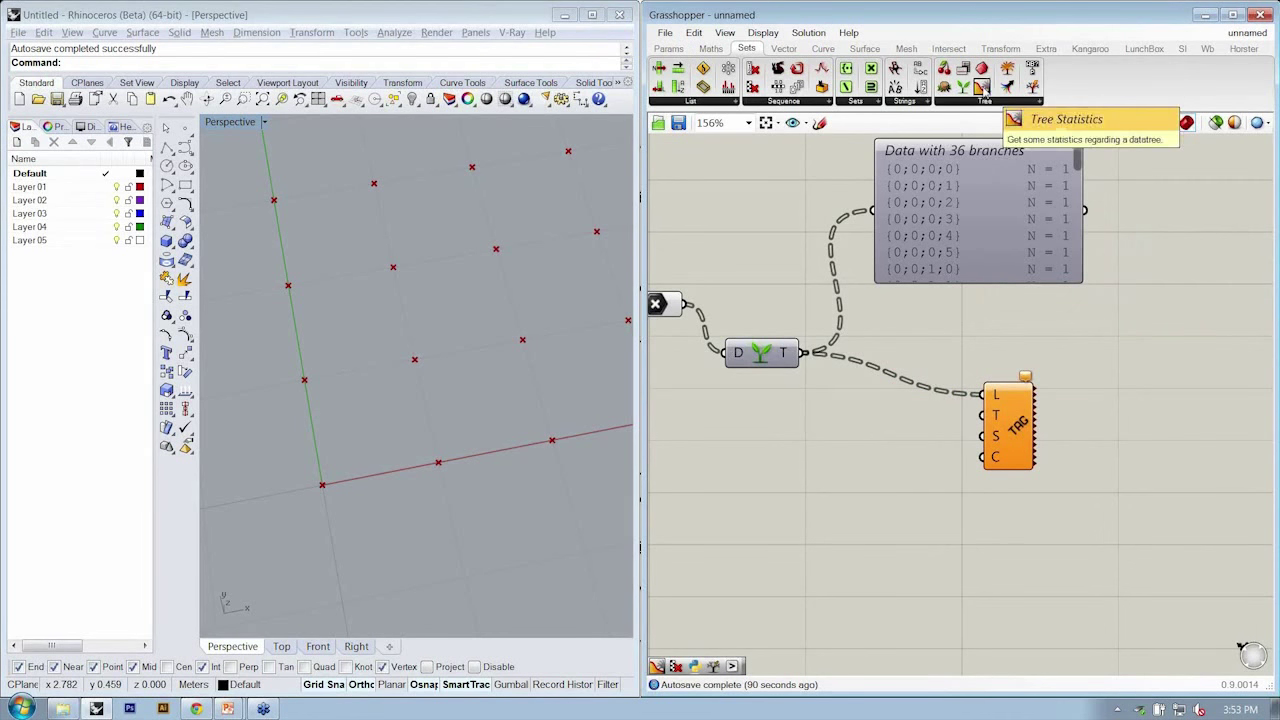
left_click(982, 101)
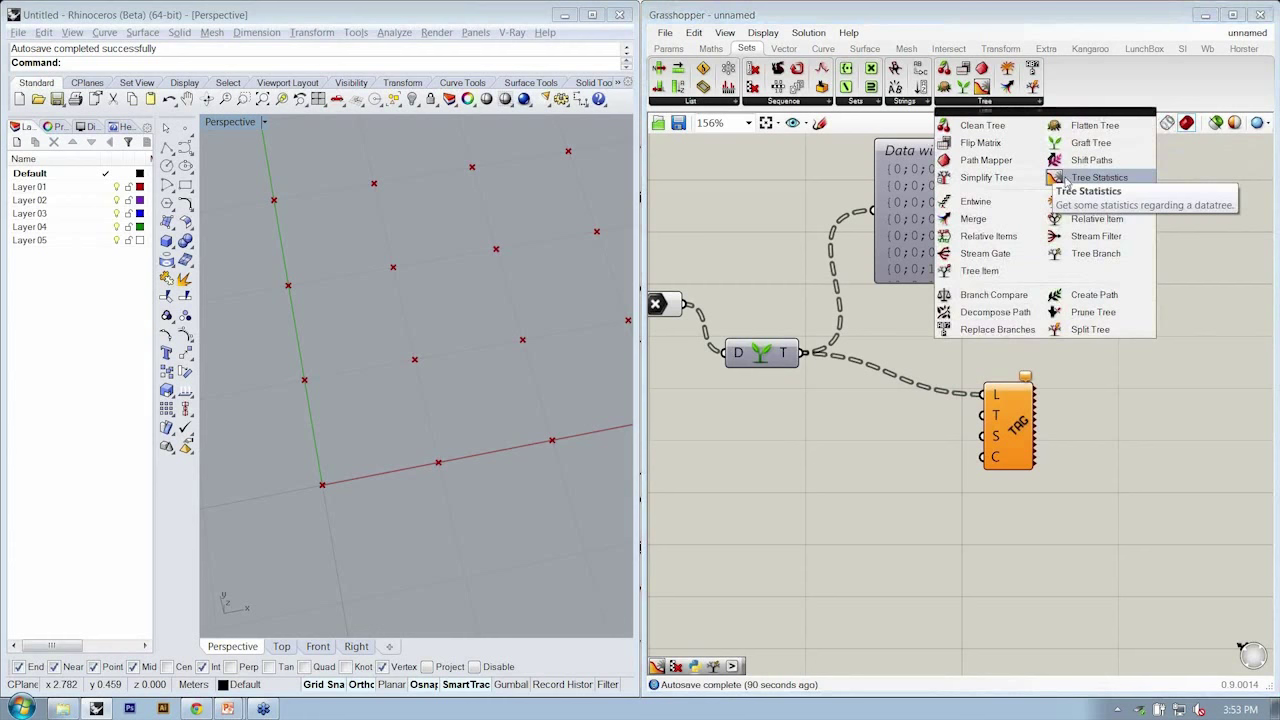
left_click(1064, 180)
left_click(895, 402)
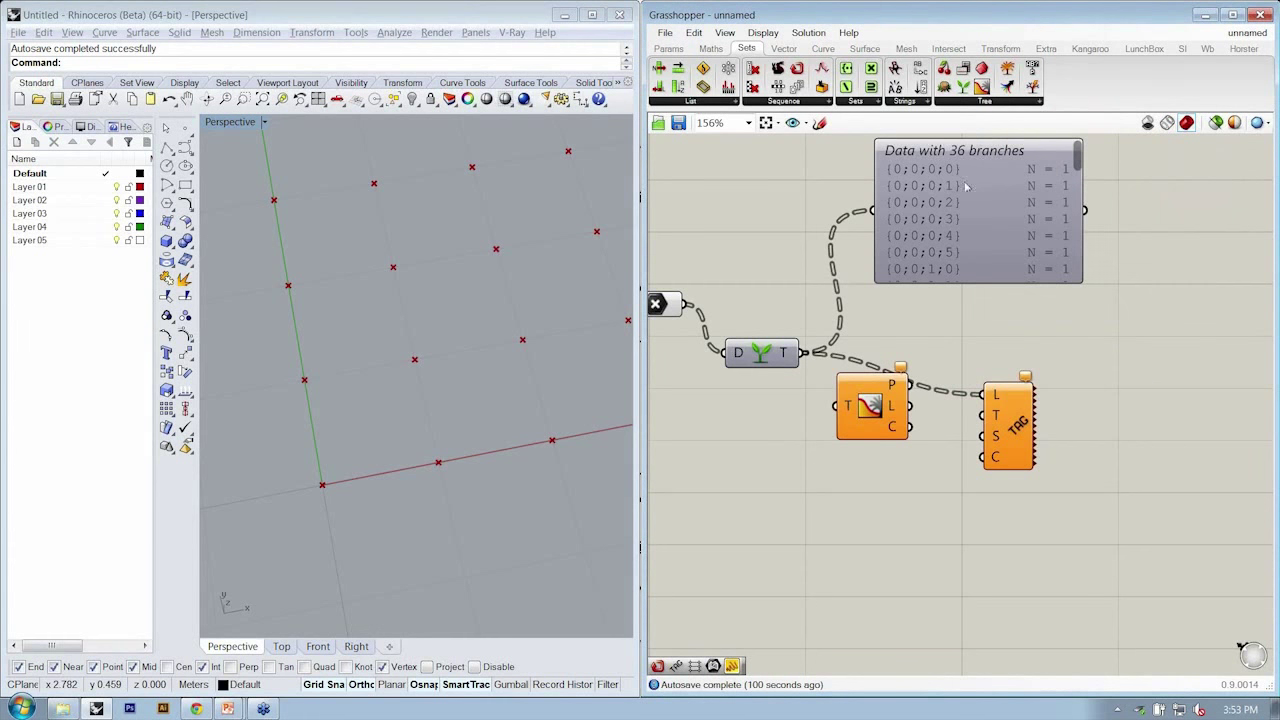
left_click_drag(878, 412, 861, 456)
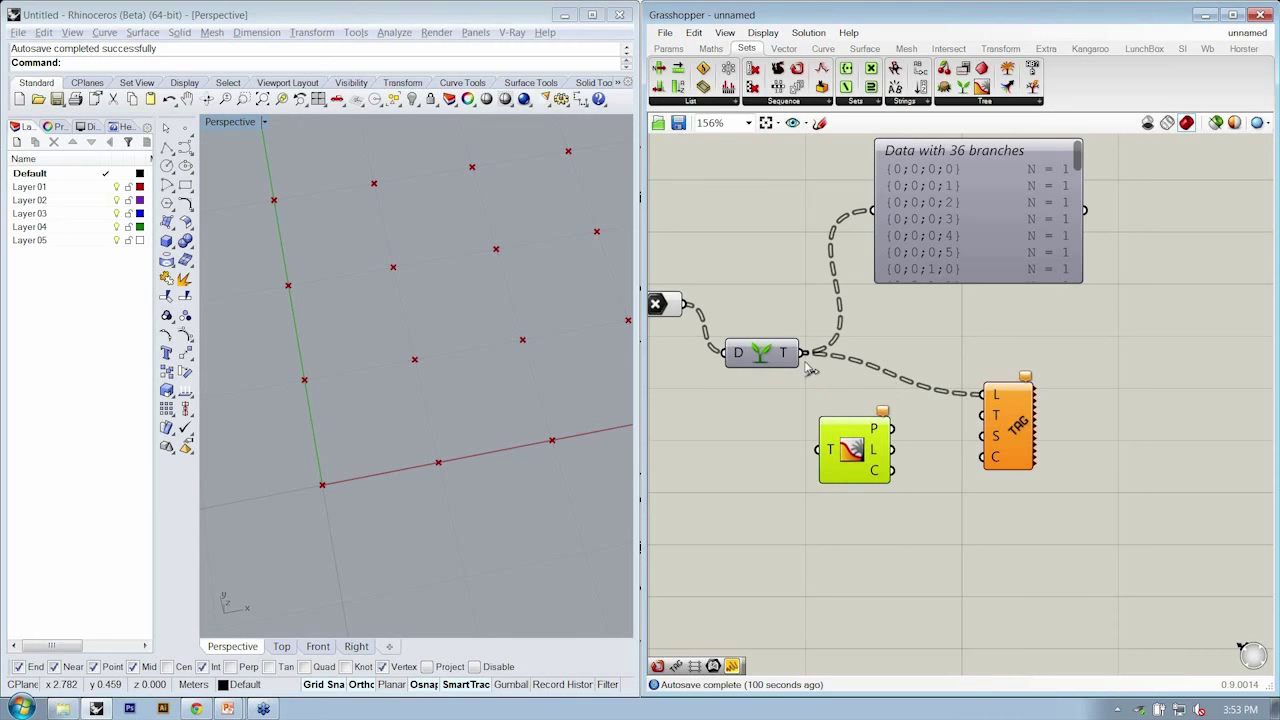
left_click_drag(805, 352, 820, 449)
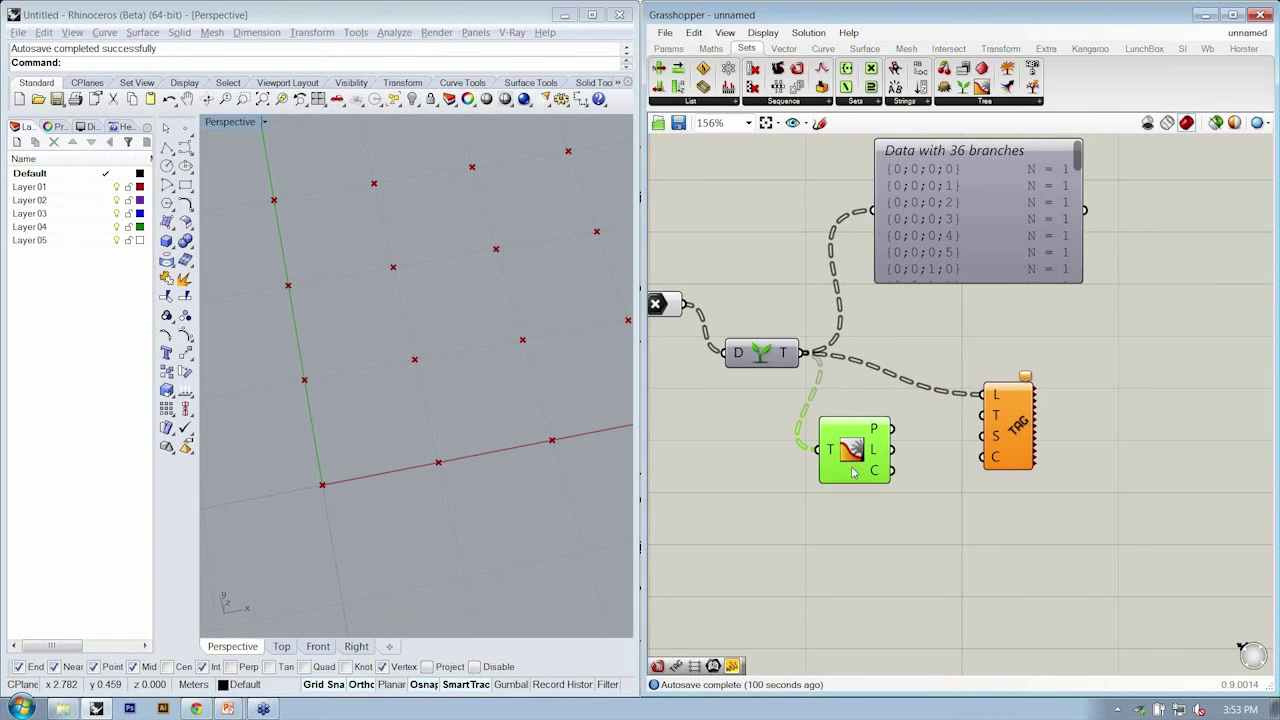
Move the Text Tag 3D aside and connect the Tree Statistics' P output to the Param Viewer to check the path list's structure.
left_click_drag(1005, 455, 1025, 447)
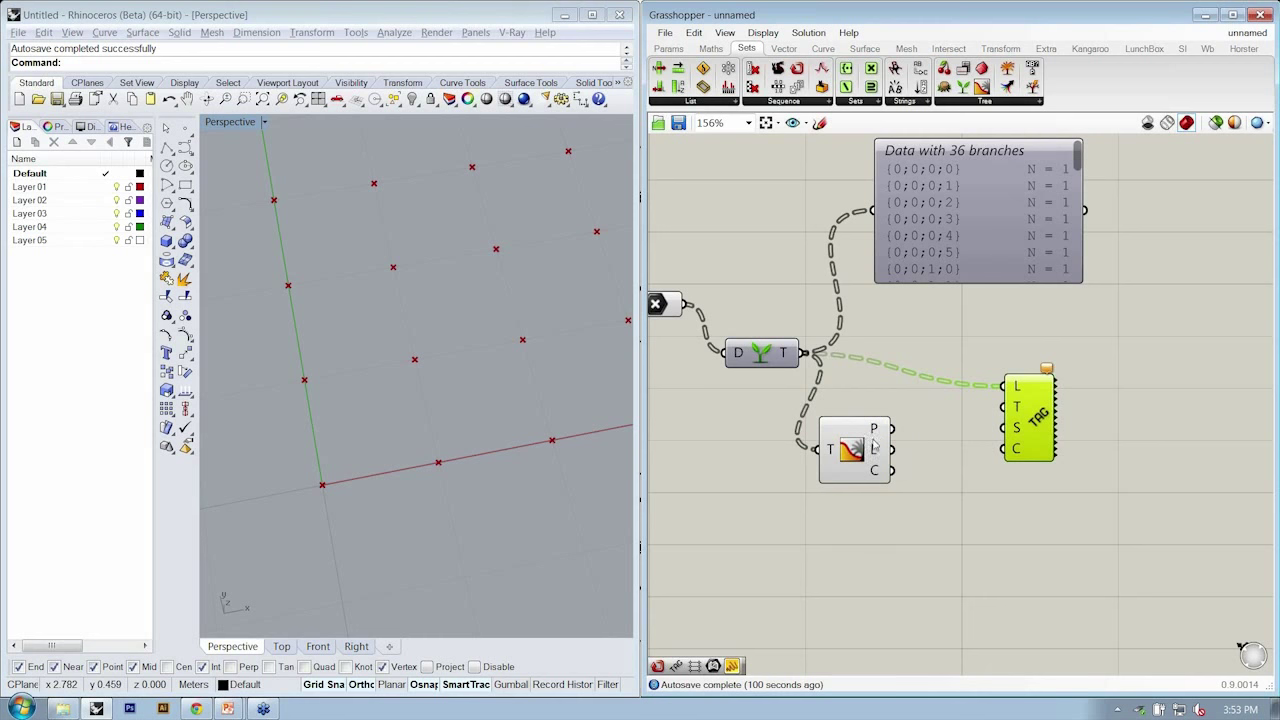
mouse_move(876, 430)
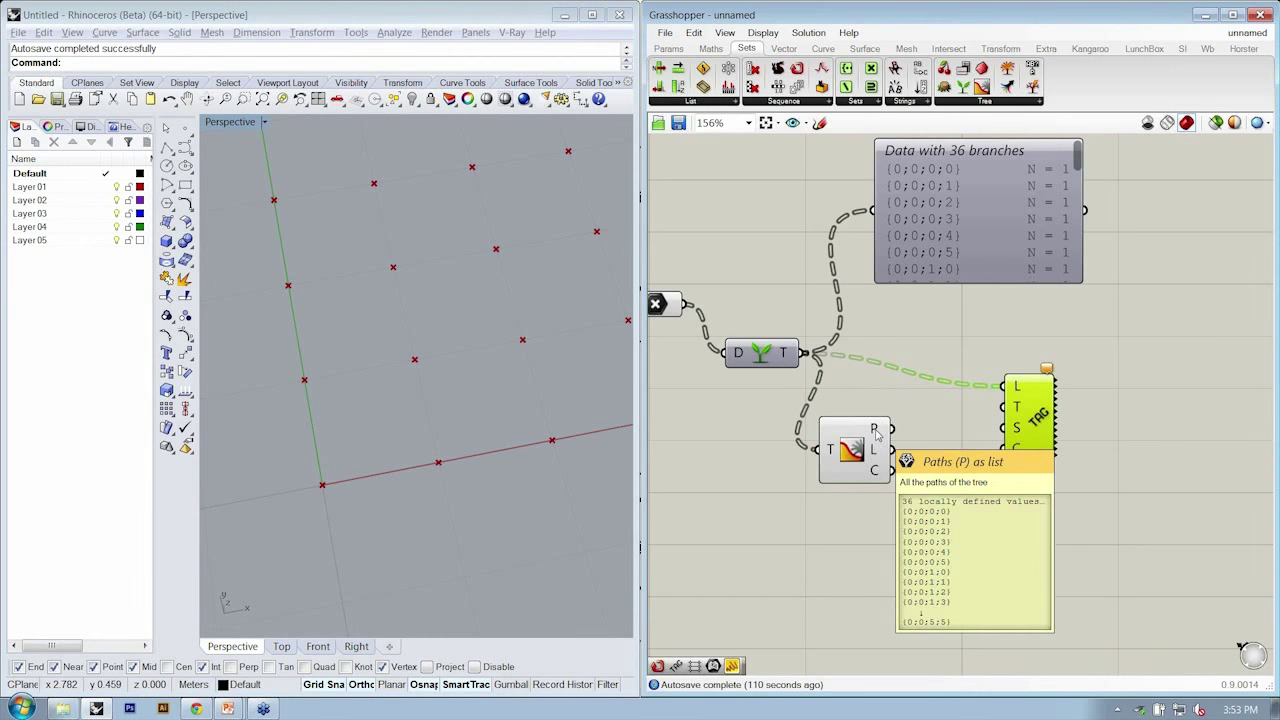
left_click_drag(876, 430, 873, 211)
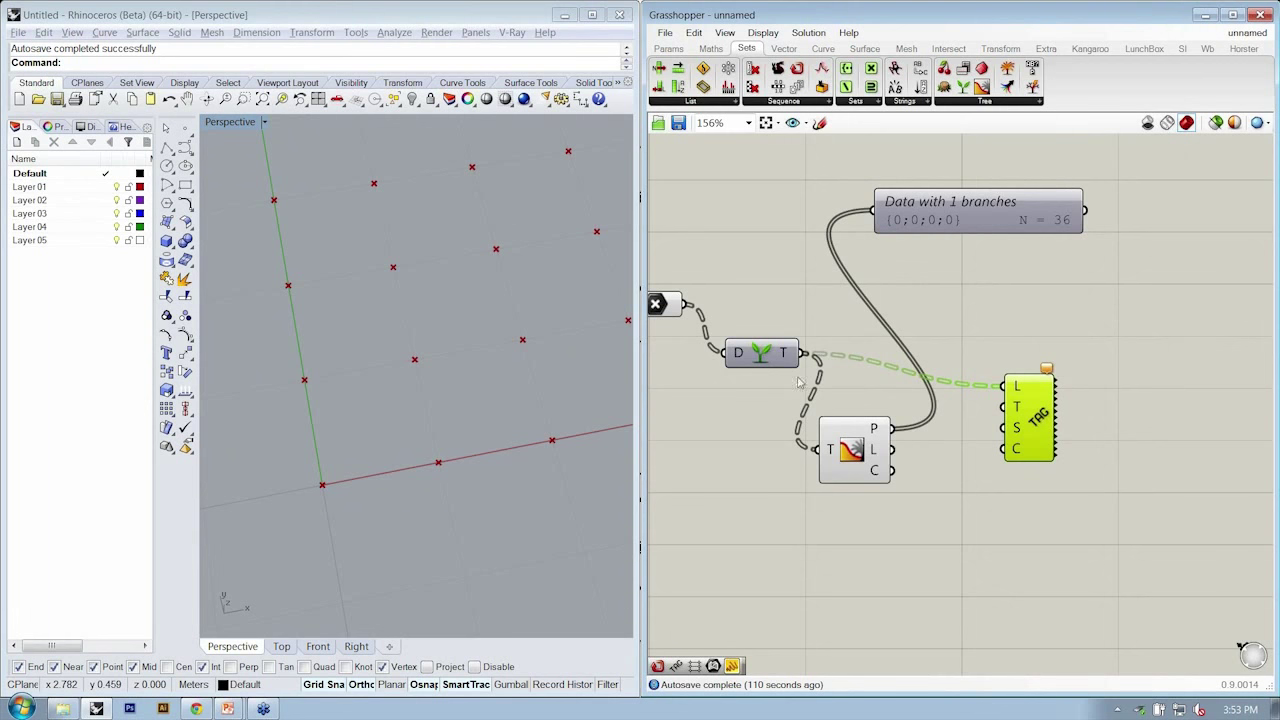
Place a copy of the Graft Tree after the Tree Statistics, wiring P into its D input and its T output into the Text Tag 3D's T input.
left_click_drag(827, 426, 828, 429)
left_click_drag(1057, 399, 1091, 370)
left_click_drag(1038, 422, 1127, 332)
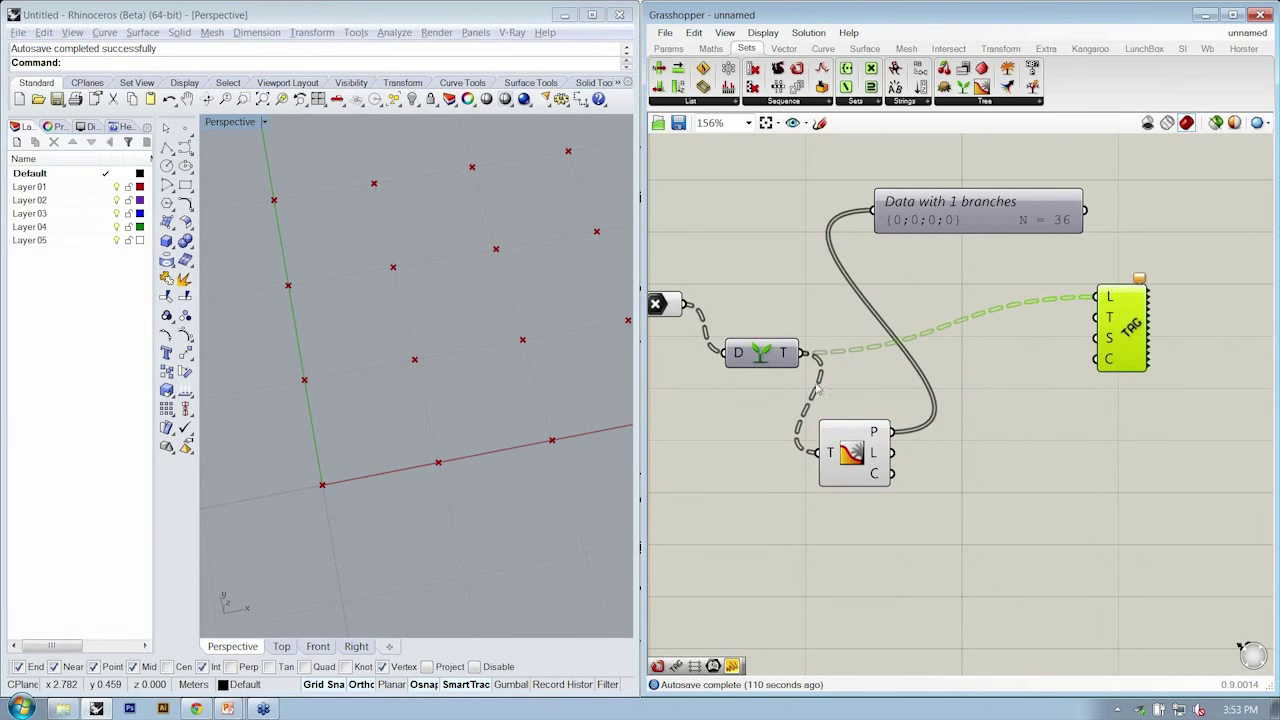
left_click(766, 351)
left_click_drag(766, 351, 993, 415, "alt")
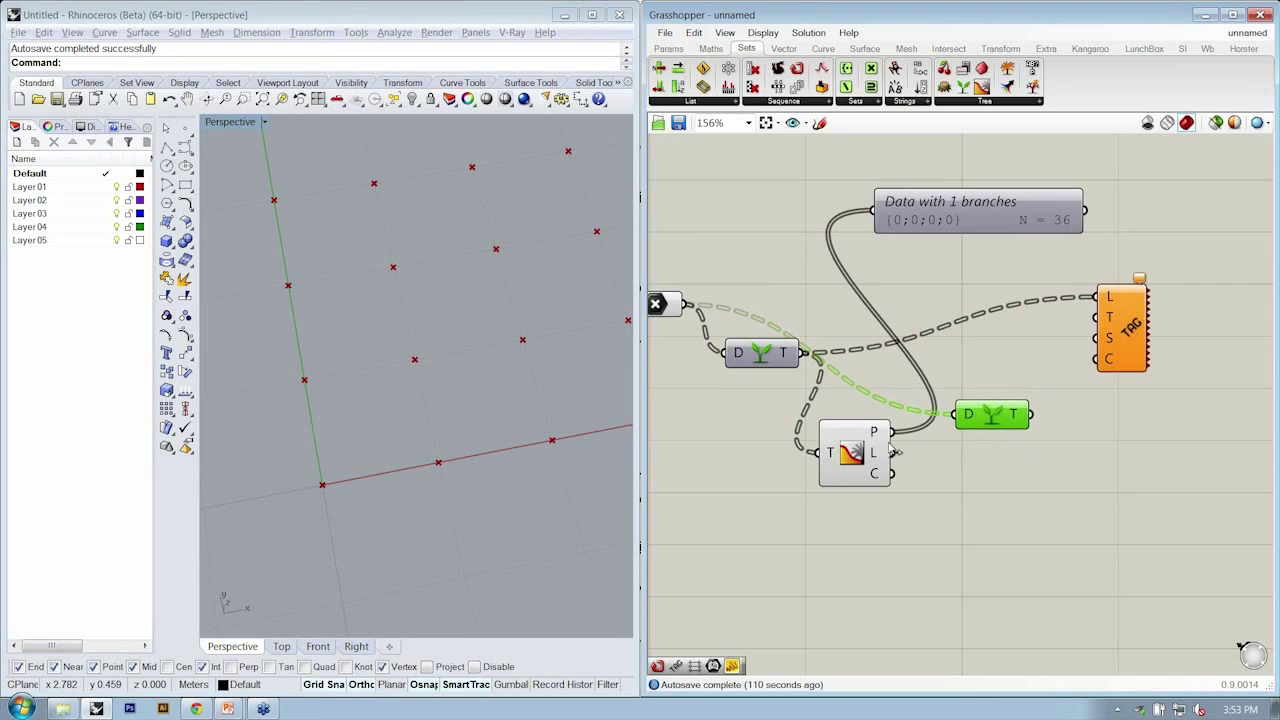
left_click_drag(893, 432, 1088, 318)
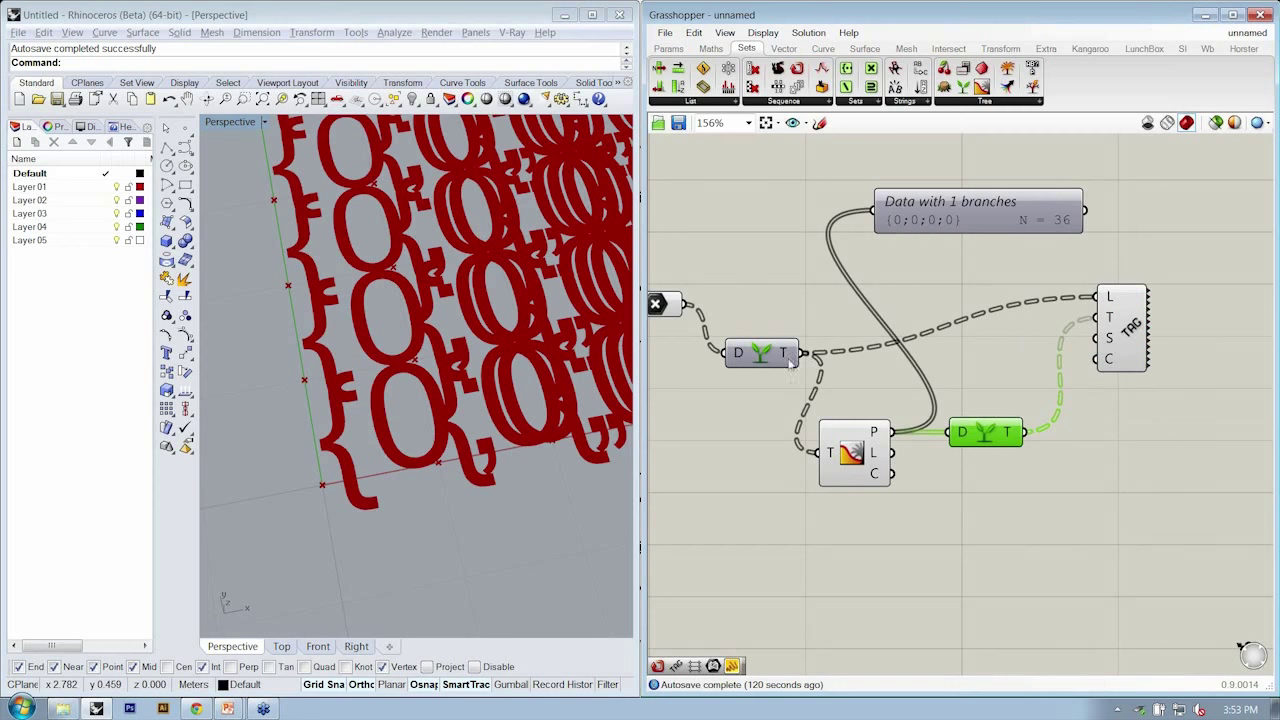
Reconnect the original Graft Tree's output to the Param Viewer and rearrange the Tree Statistics, second Graft Tree and Text Tag 3D.
left_click_drag(803, 353, 872, 210)
left_click_drag(1012, 553, 875, 412)
left_click(1157, 340)
left_click_drag(1127, 346, 1137, 381)
left_click(1100, 457)
Add a number slider set to 0.128, connect it to the Text Tag 3D's S input, and check the resized path labels on the grid.
left_click(670, 49)
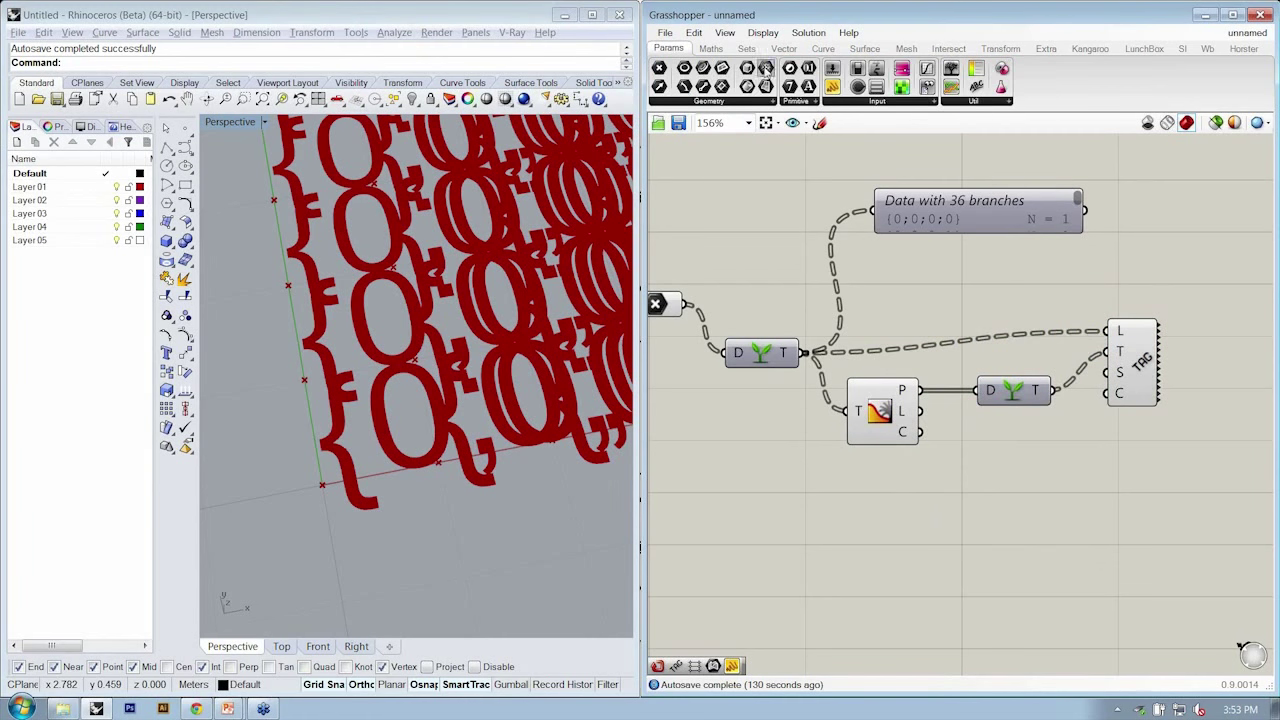
left_click_drag(835, 72, 977, 505)
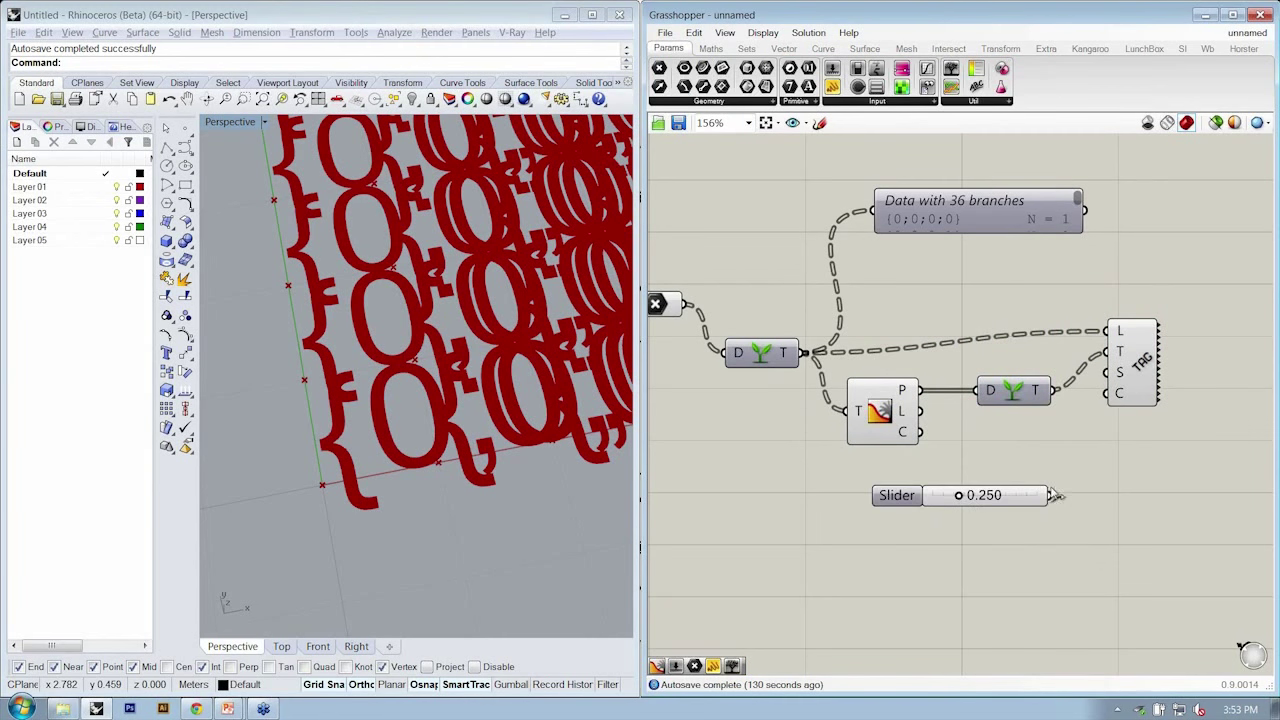
left_click_drag(1053, 495, 1108, 390)
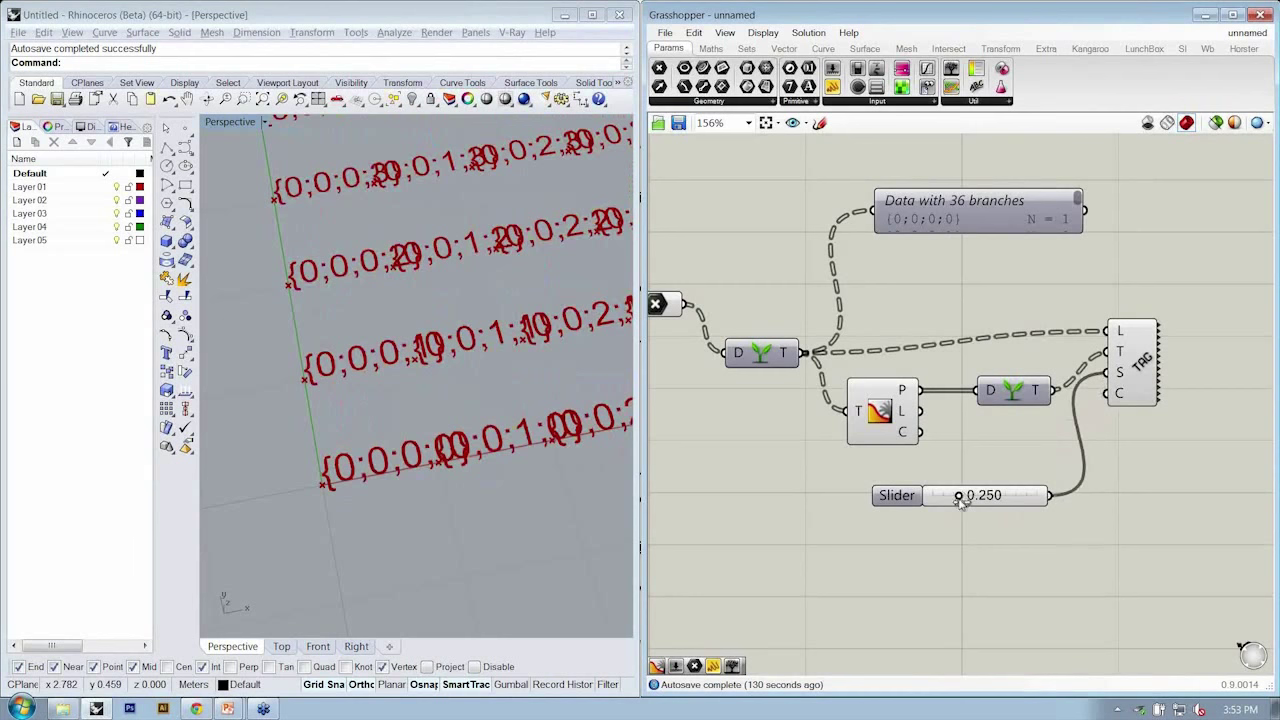
left_click_drag(960, 503, 947, 502)
left_click(352, 289)
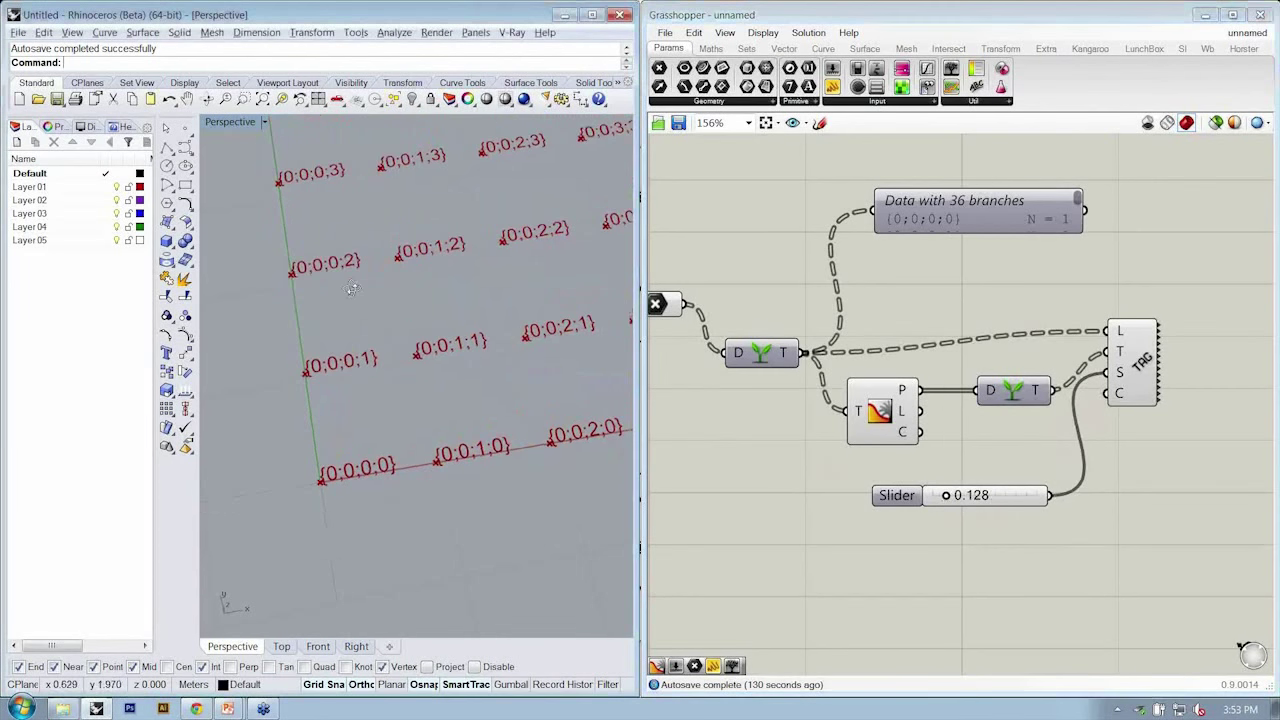
right_click_drag(352, 289, 335, 343)
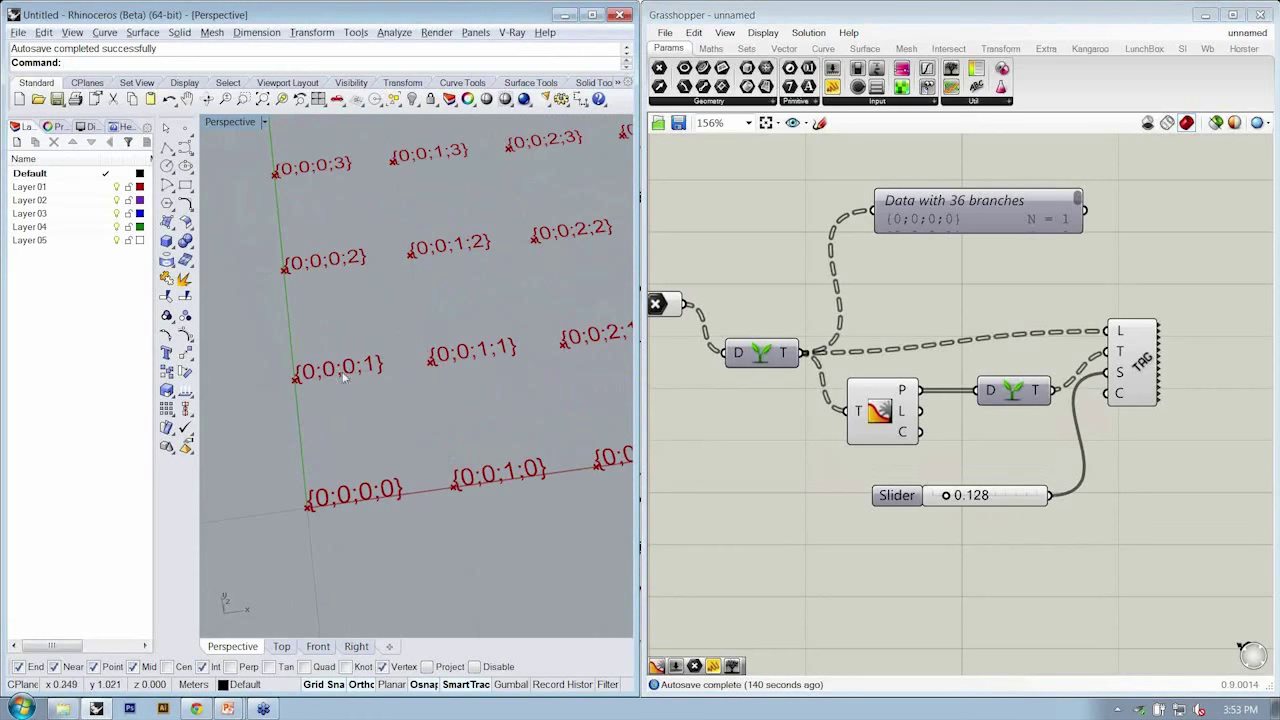
right_click_drag(340, 410, 413, 432)
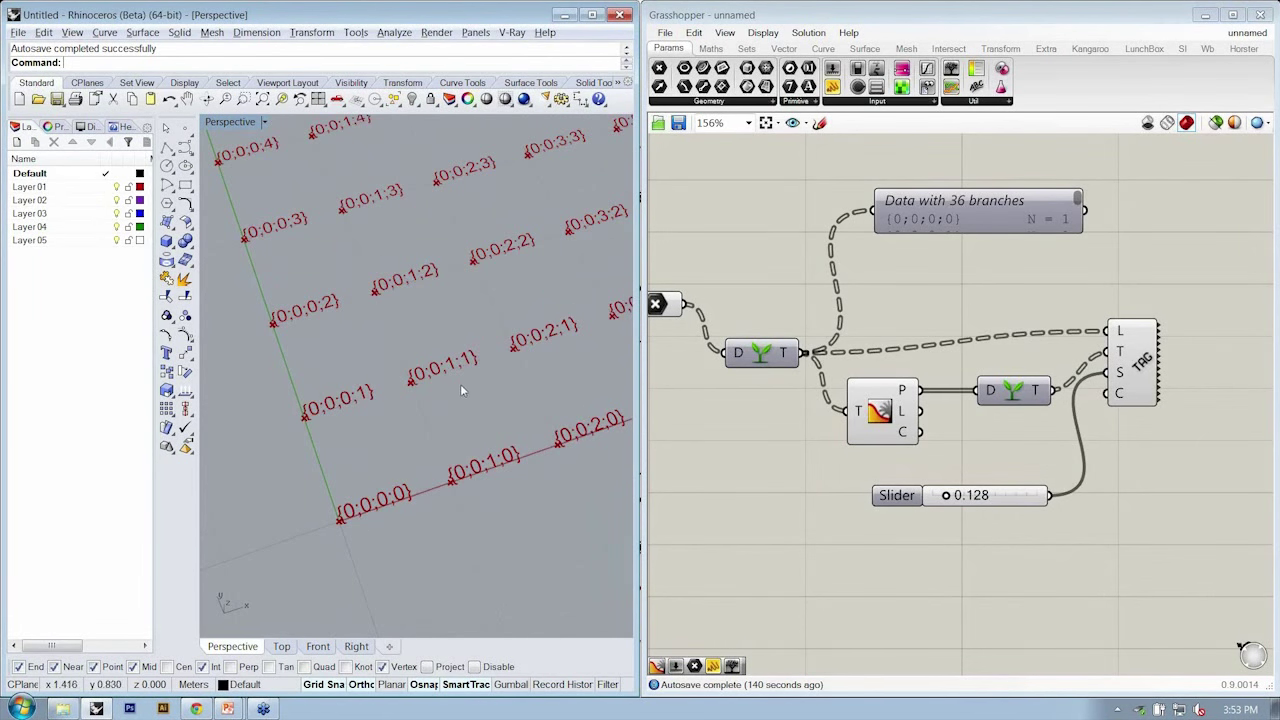
right_click_drag(461, 390, 408, 492)
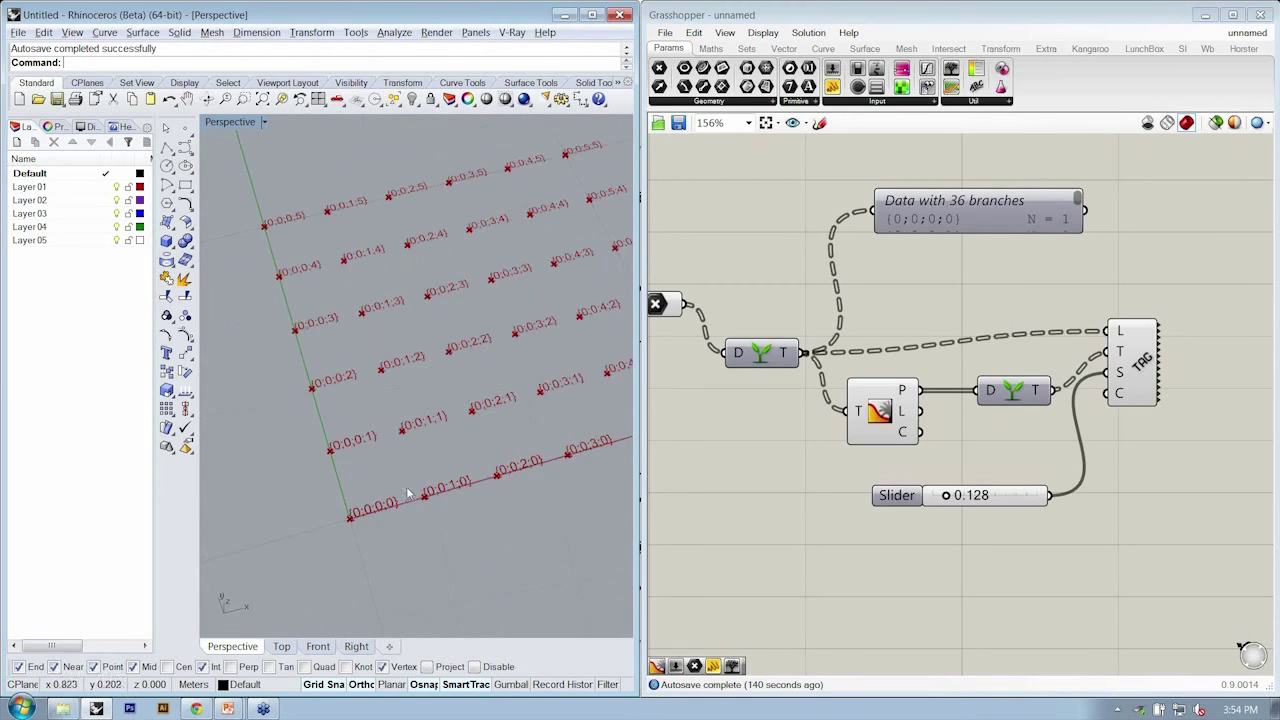
scroll(400, 370, "up", 4)
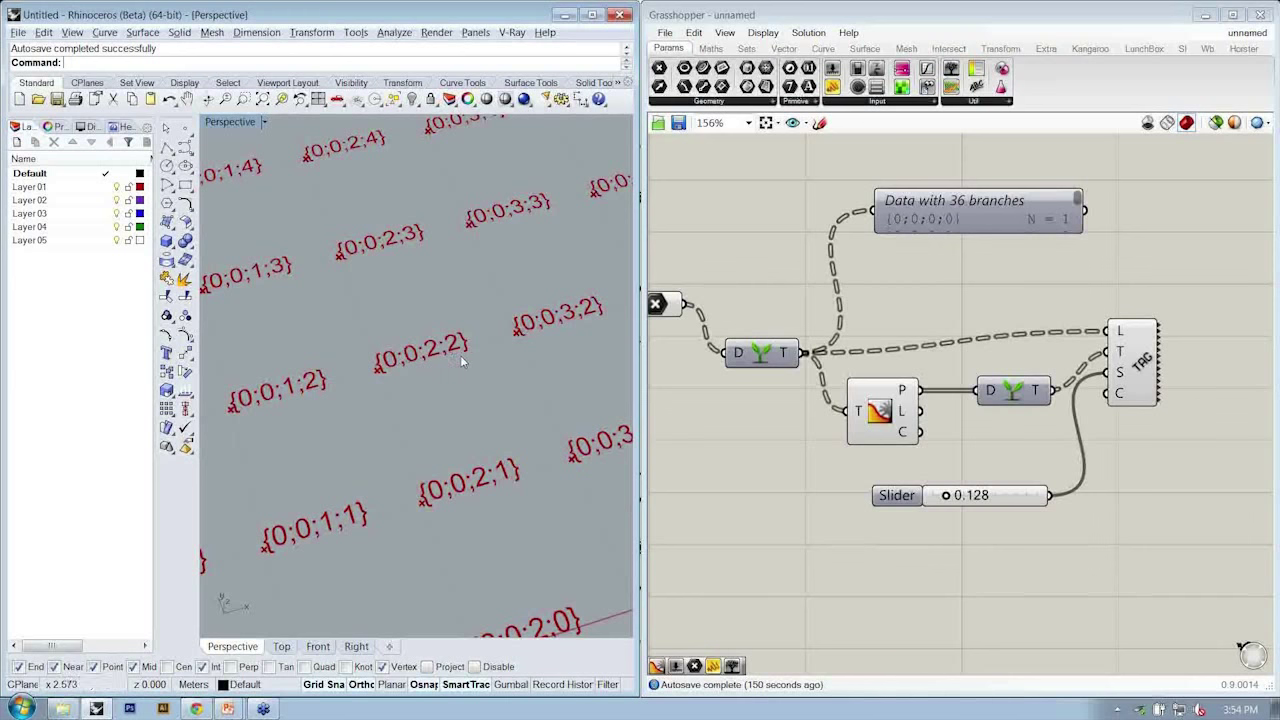
Move the Tree Statistics, second Graft Tree, slider and Text Tag 3D away from the first Graft Tree to make room on the canvas.
left_click_drag(1130, 544, 880, 298)
left_click_drag(879, 412, 964, 437)
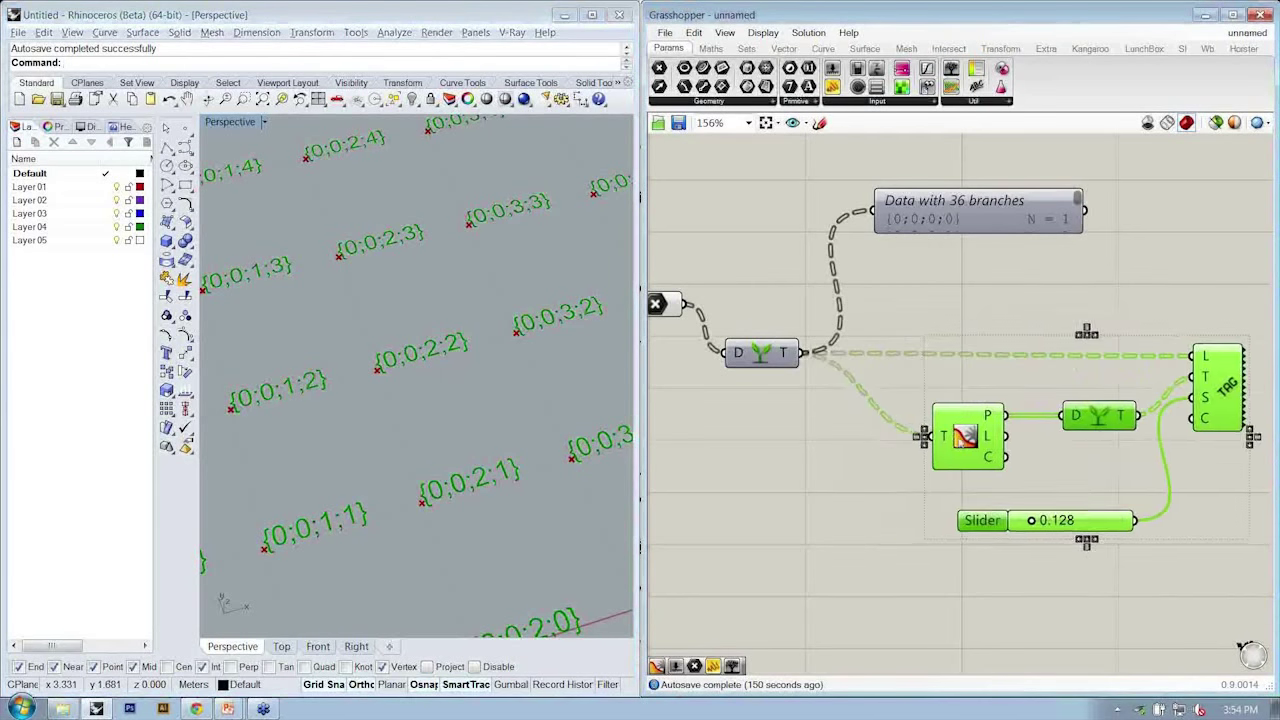
left_click(935, 319)
left_click_drag(1234, 396, 1239, 391)
left_click(1184, 304)
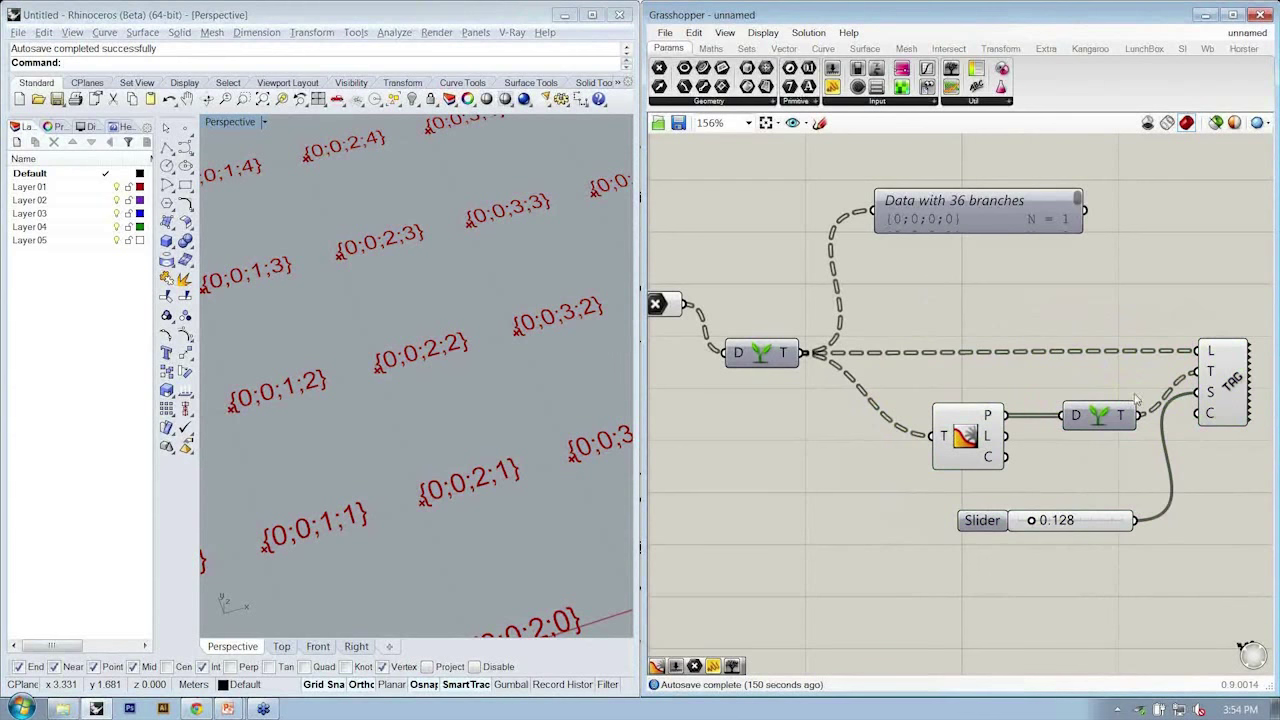
left_click_drag(1092, 423, 1070, 423)
left_click(1055, 372)
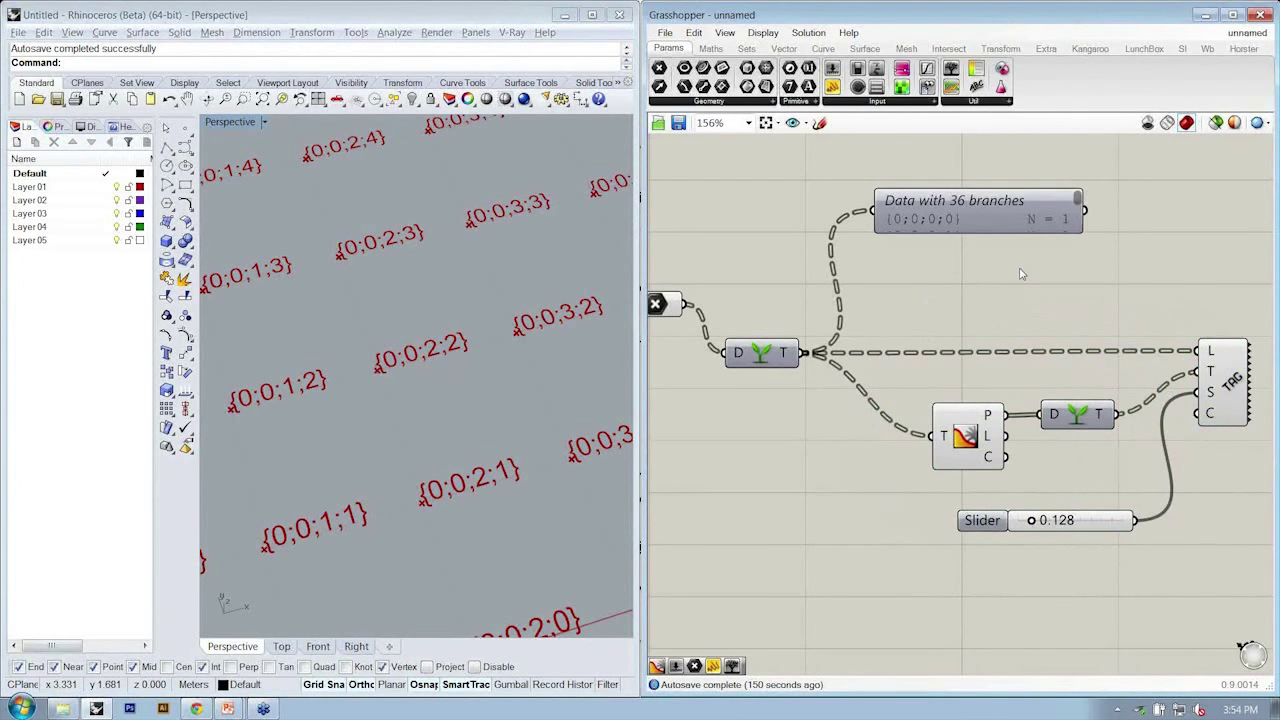
Add a Simplify Tree component after the first Graft Tree and connect the grafted tree to its T input.
left_click(747, 49)
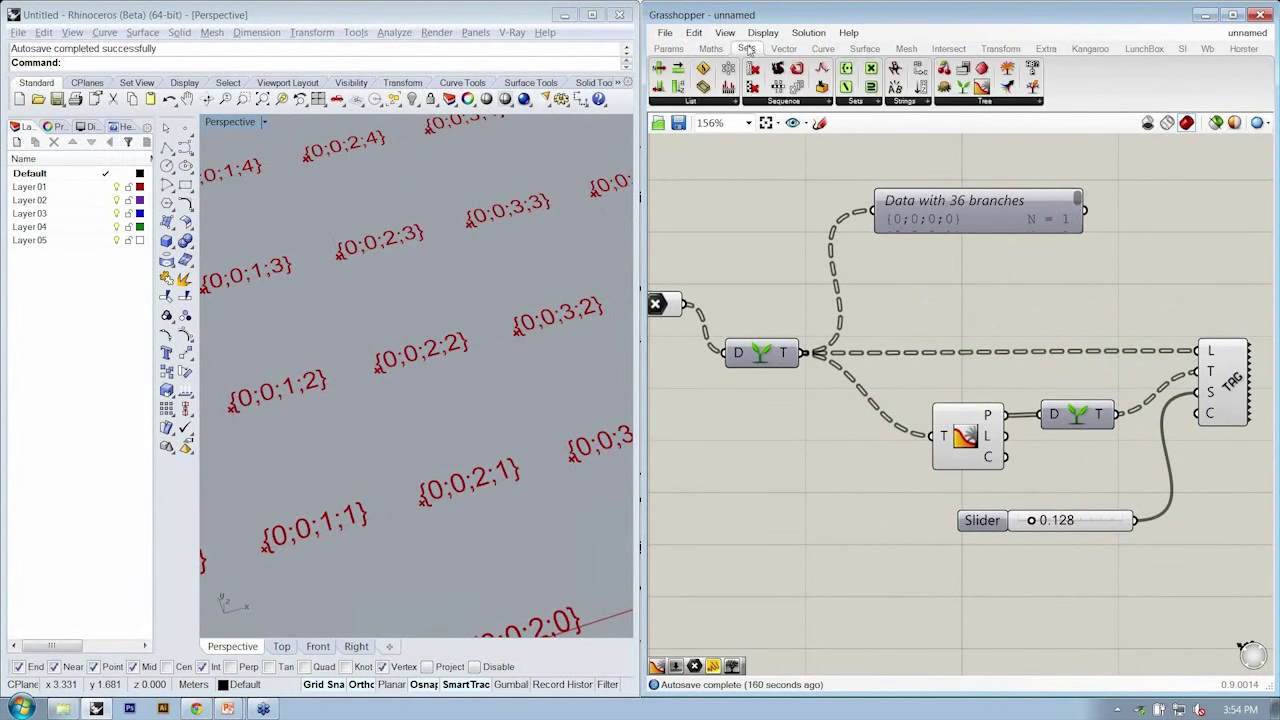
mouse_move(983, 104)
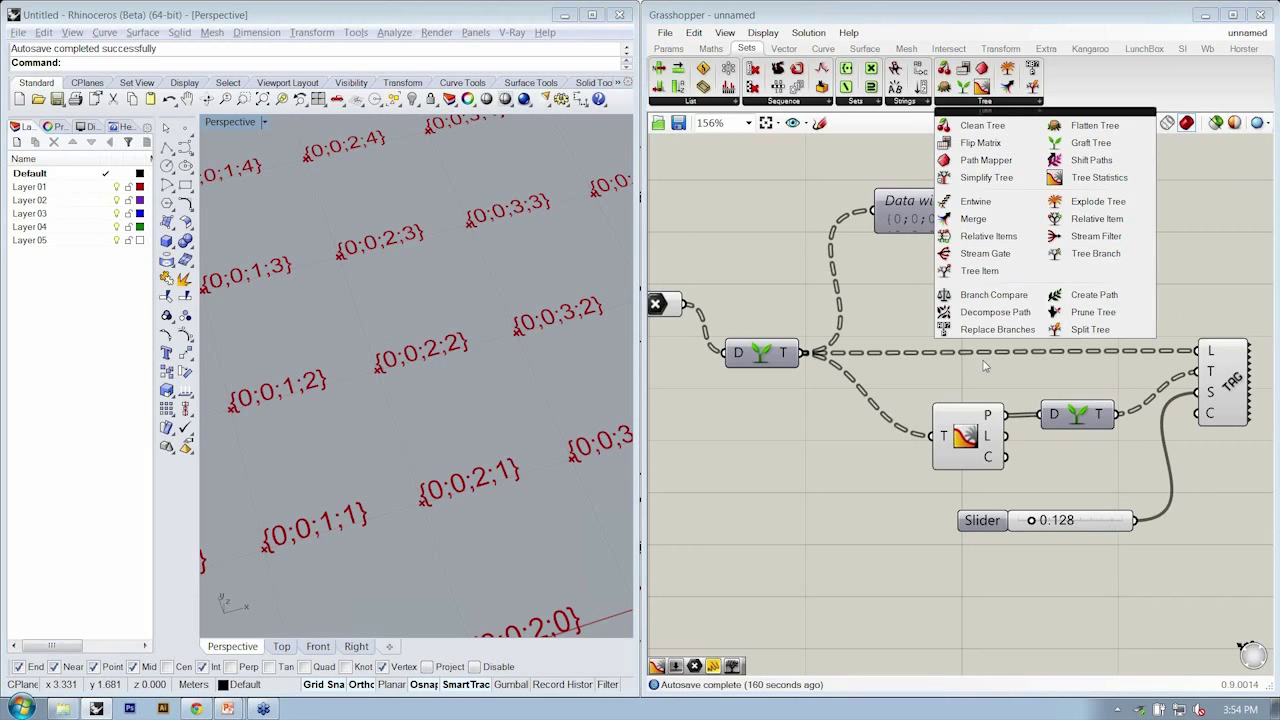
left_click(986, 178)
left_click(910, 313)
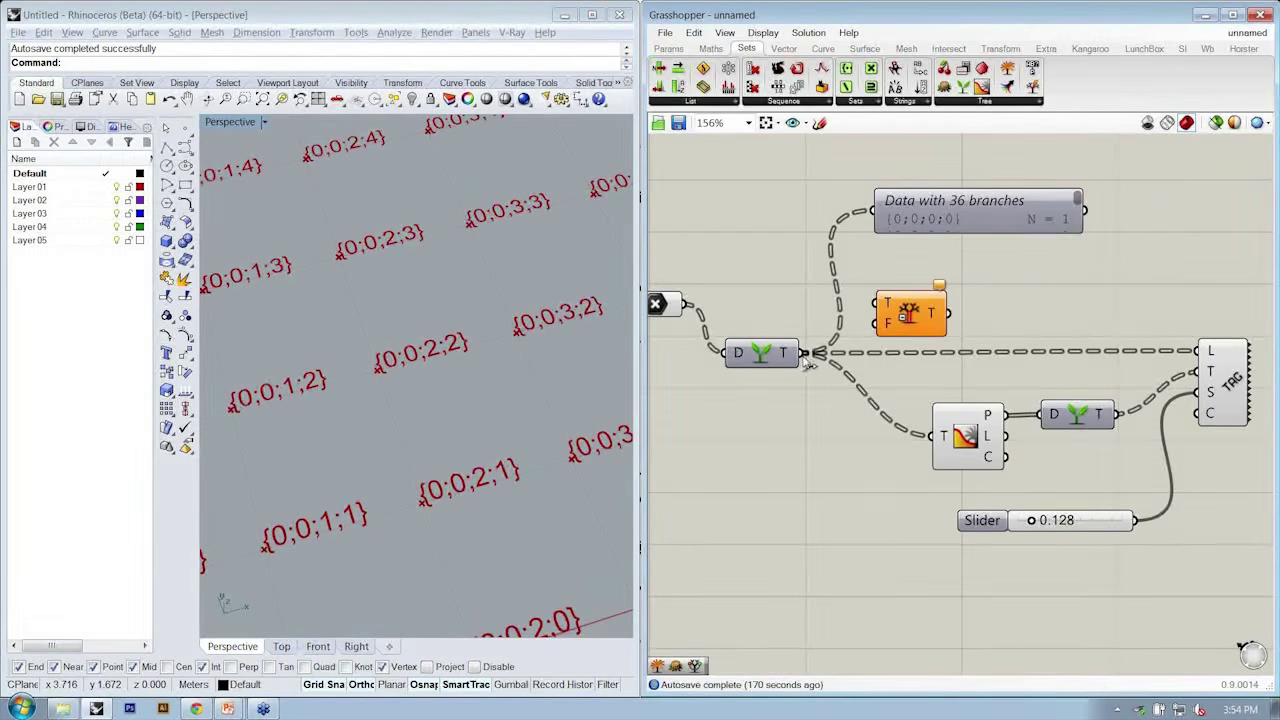
left_click_drag(817, 353, 884, 300)
Feed the Simplify Tree's output into the Tree Statistics, the Text Tag 3D's L input and the Param Viewer, then enlarge the Param Viewer.
right_click_drag(966, 317, 860, 312)
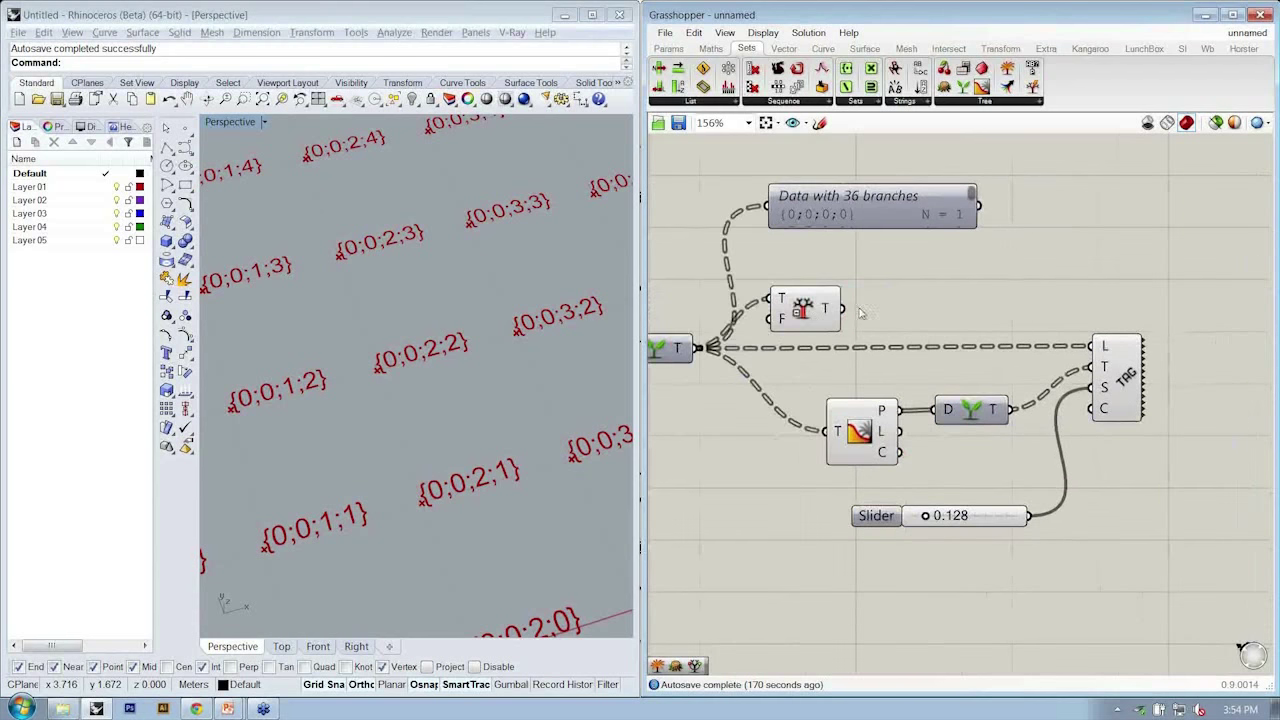
left_click_drag(846, 314, 832, 430)
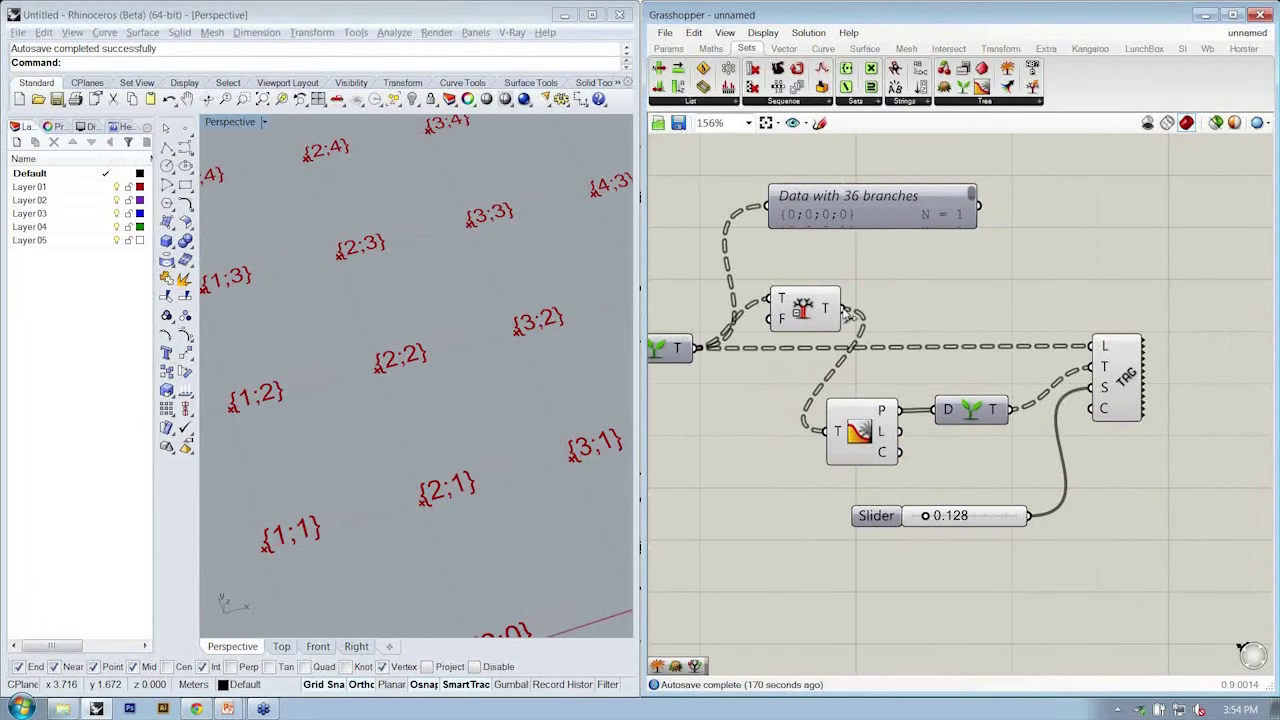
left_click_drag(846, 313, 1091, 346)
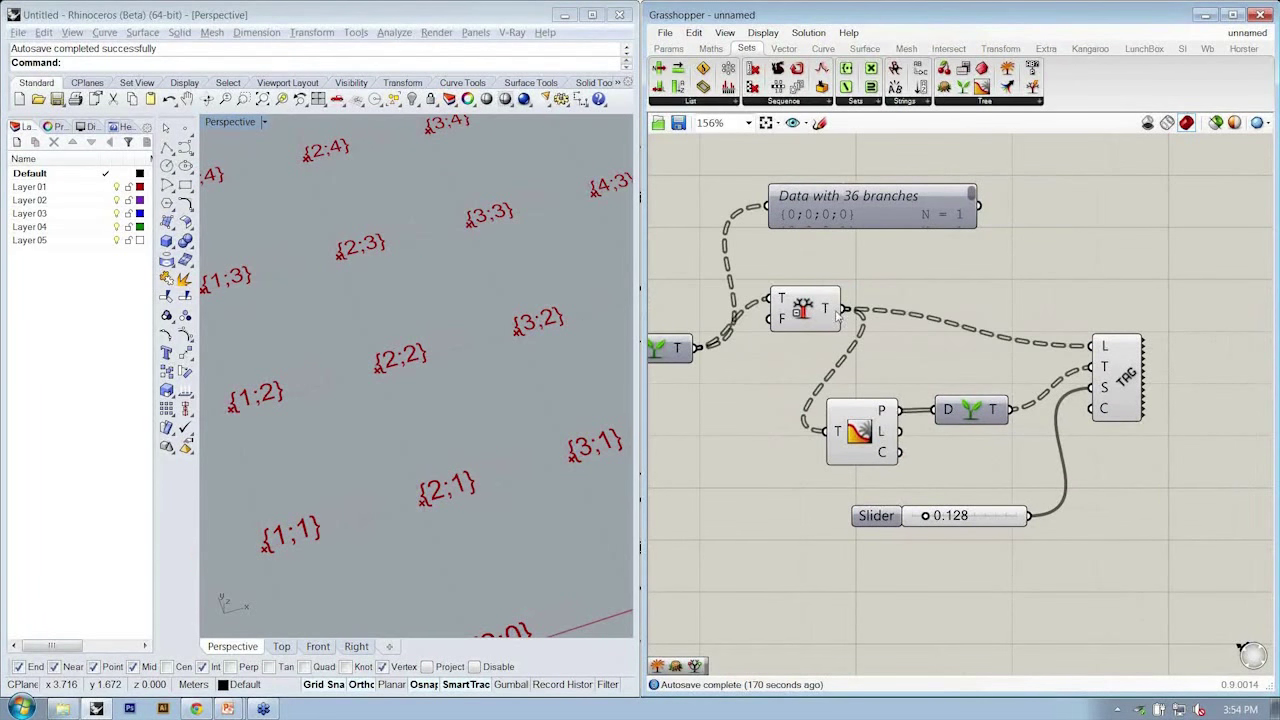
left_click_drag(810, 205, 891, 226)
left_click_drag(808, 315, 761, 357)
right_click_drag(759, 389, 769, 375)
left_click(929, 256)
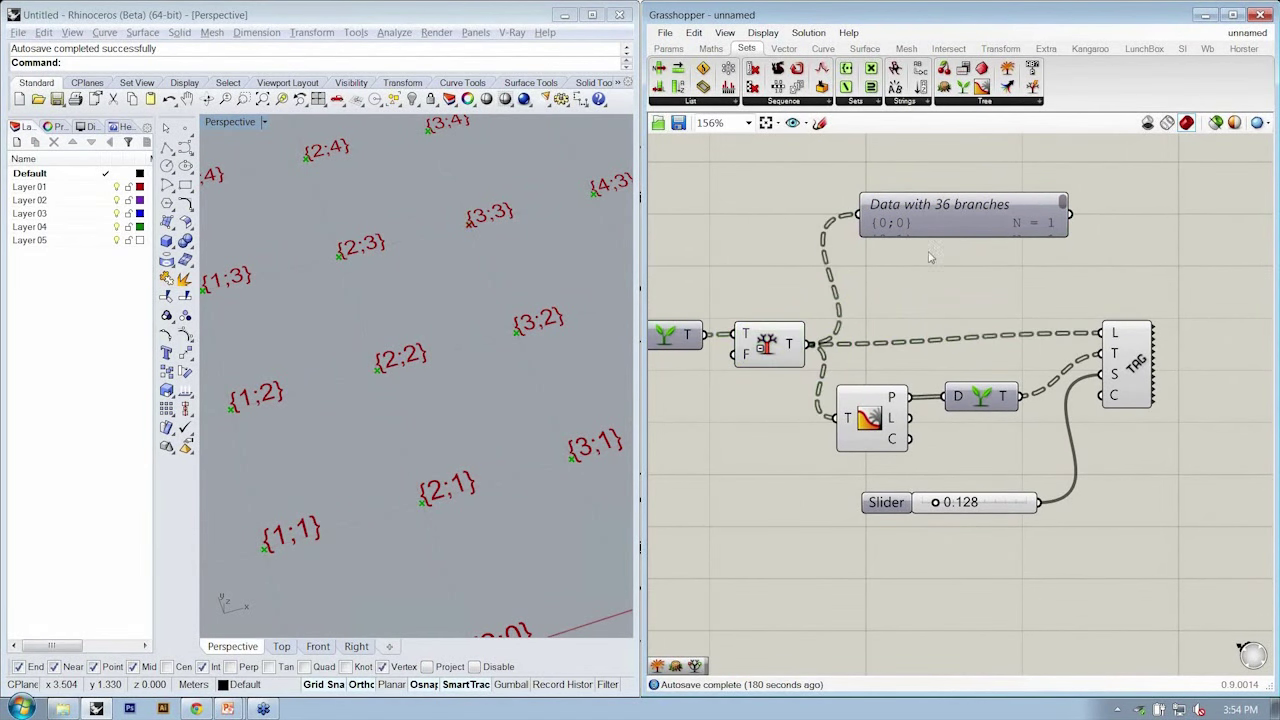
left_click_drag(945, 236, 975, 255)
Examine the simplified path labels up close, switching to a maximized Top view focused on the points near the origin.
right_click_drag(470, 400, 317, 427)
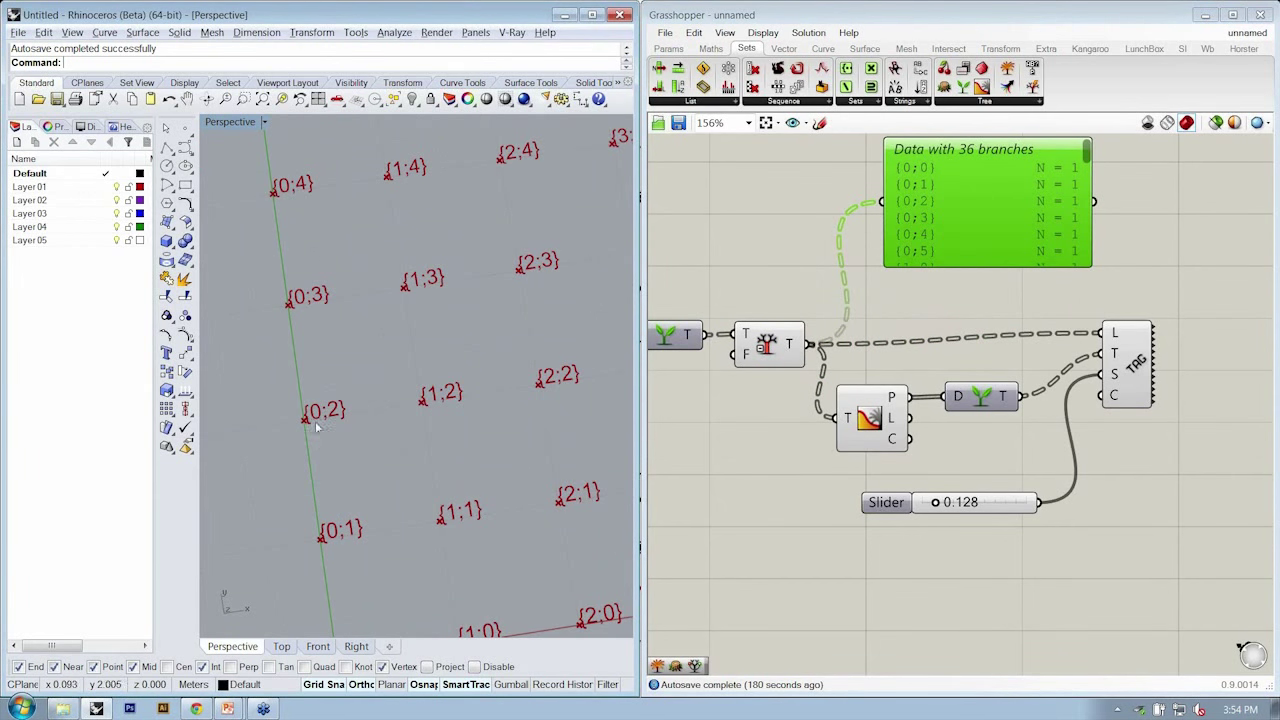
scroll(303, 390, "up", 5)
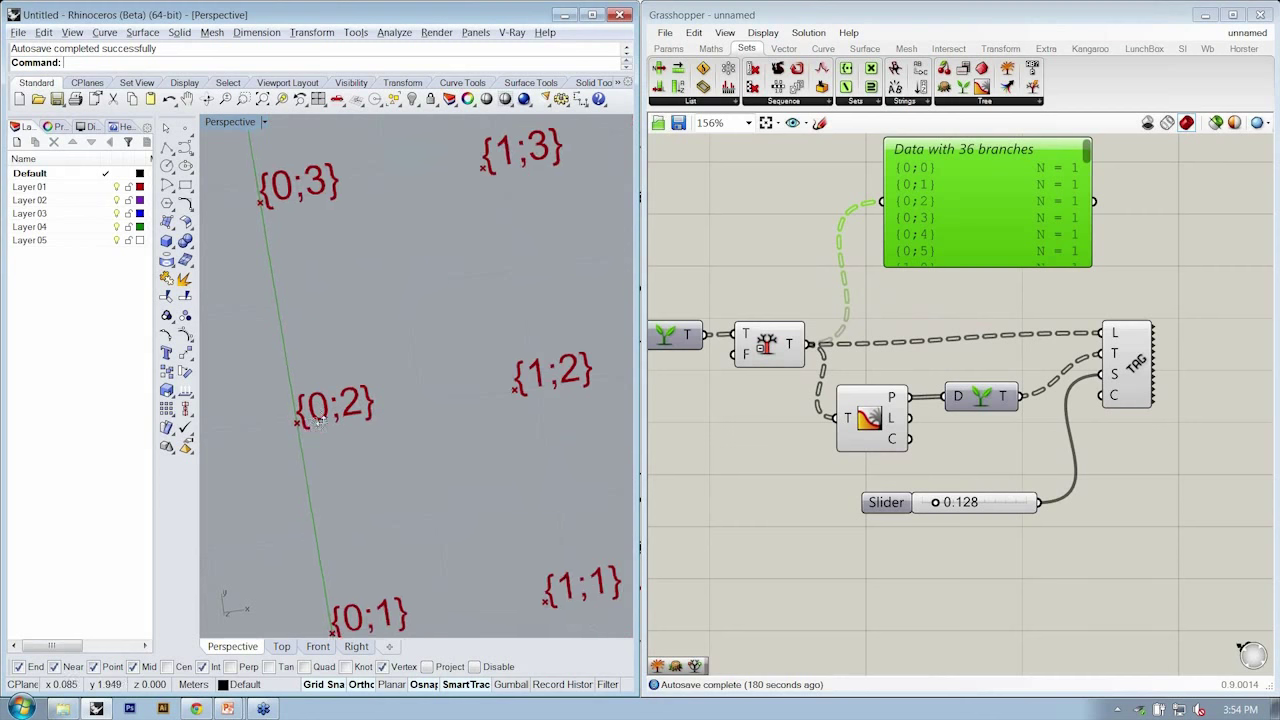
scroll(304, 389, "down", 3)
double_click(237, 121)
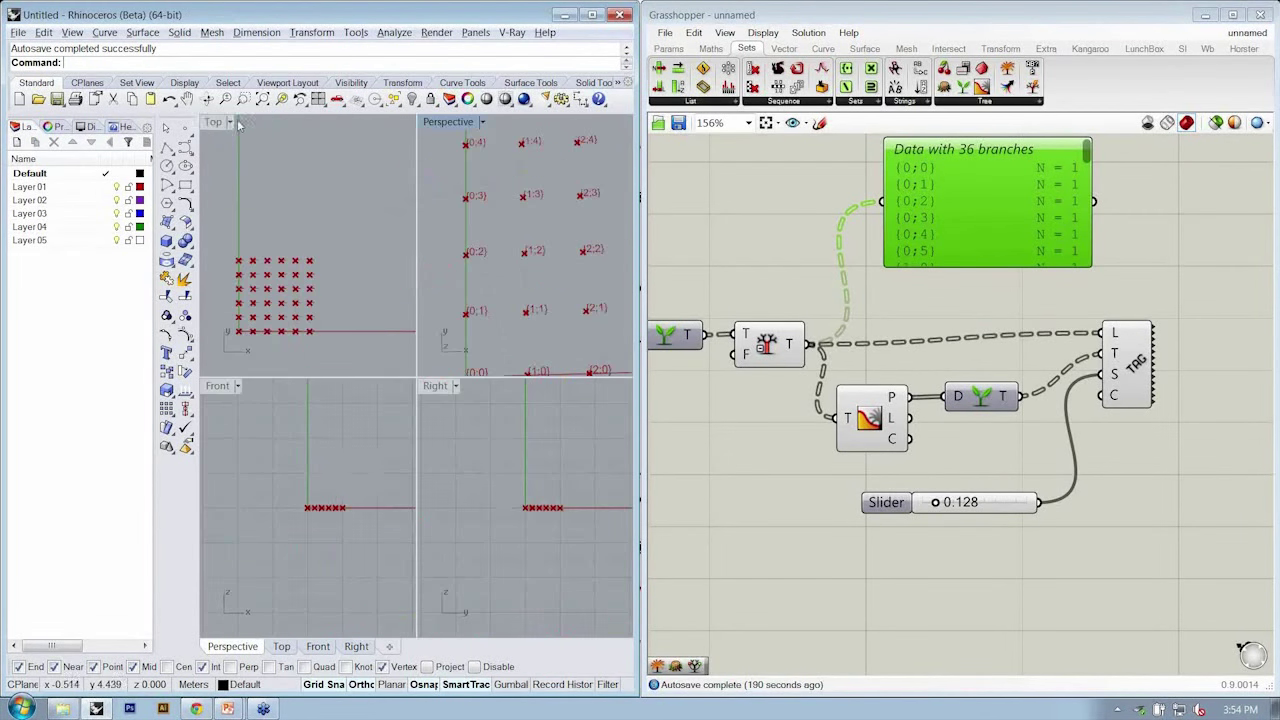
double_click(206, 123)
right_click_drag(320, 549, 423, 590)
scroll(378, 470, "up", 5)
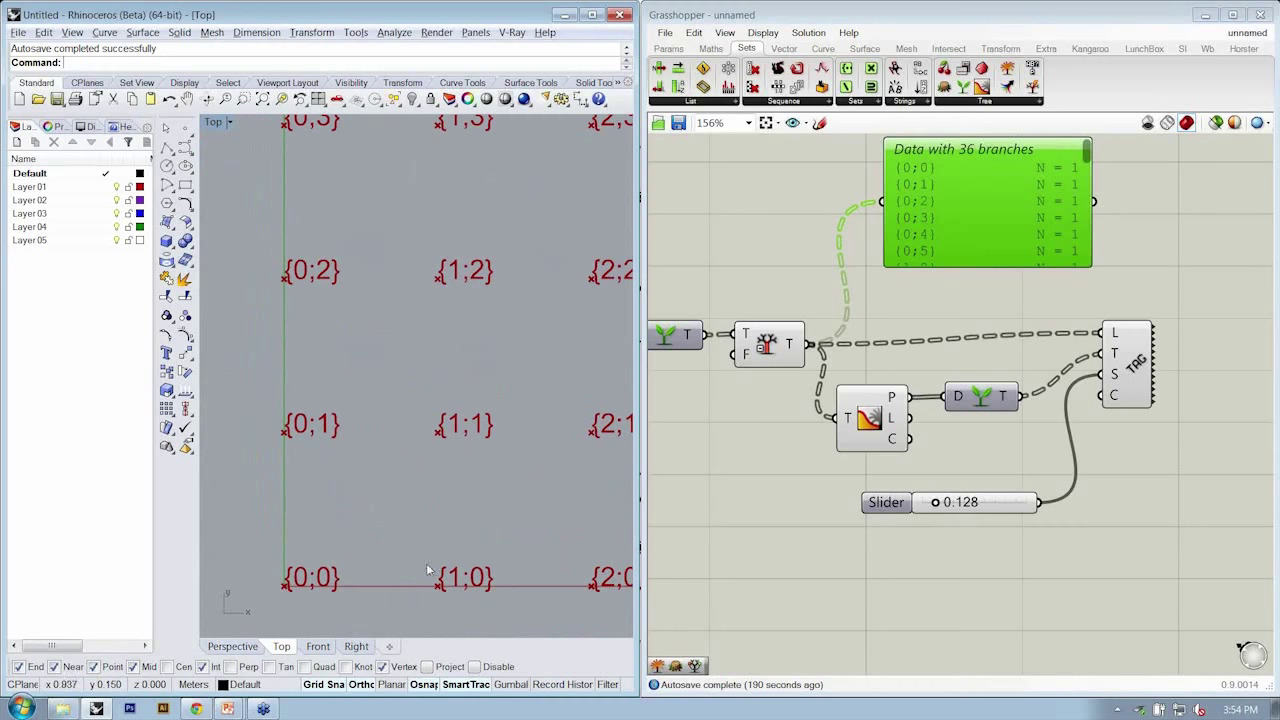
Move the Tree Statistics, second Graft Tree, slider and Text Tag 3D lower to free canvas space below the Param Viewer.
left_click(1135, 366)
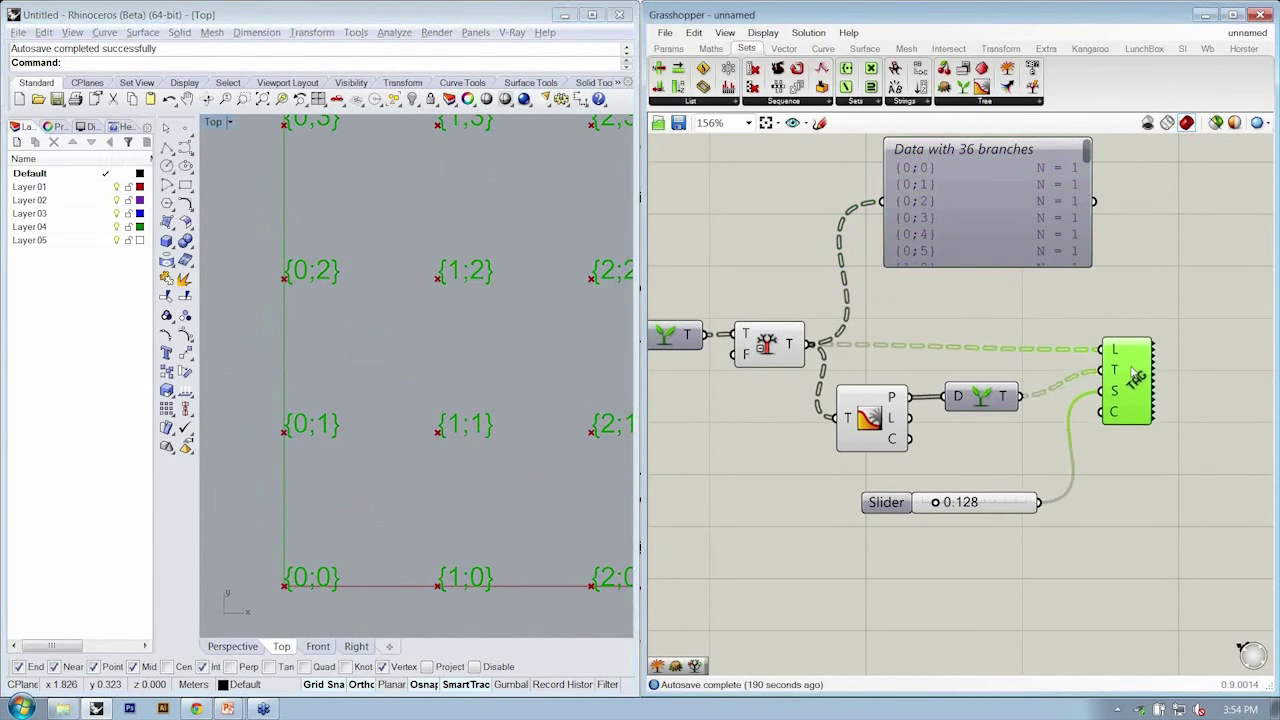
left_click(785, 569)
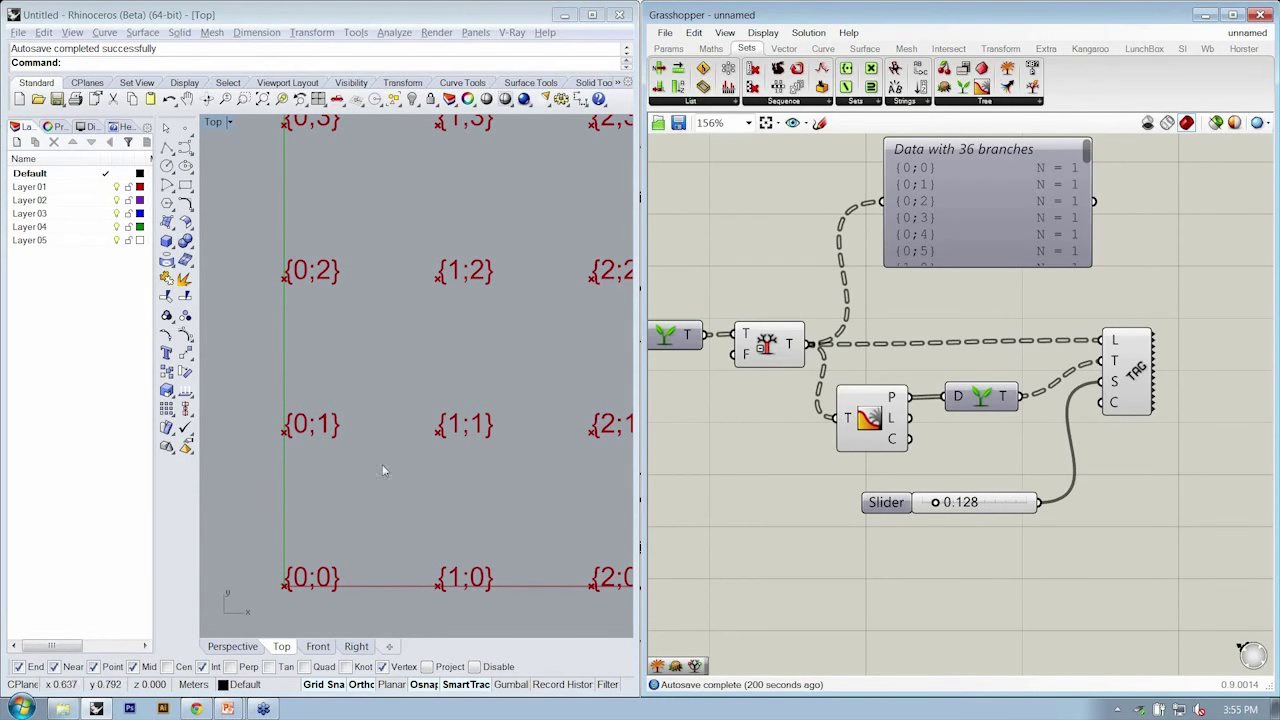
right_click_drag(336, 541, 329, 508)
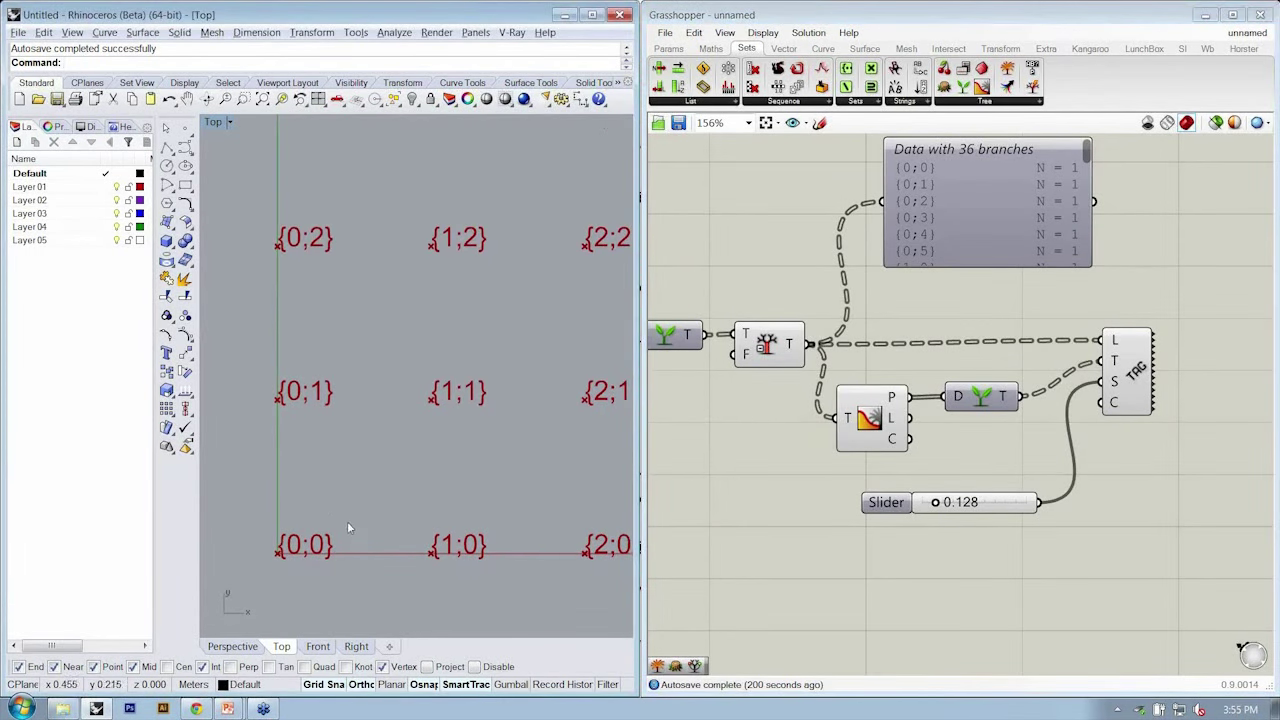
right_click_drag(1060, 505, 966, 490)
left_click_drag(1132, 544, 752, 322)
left_click_drag(776, 393, 800, 513)
left_click(890, 401)
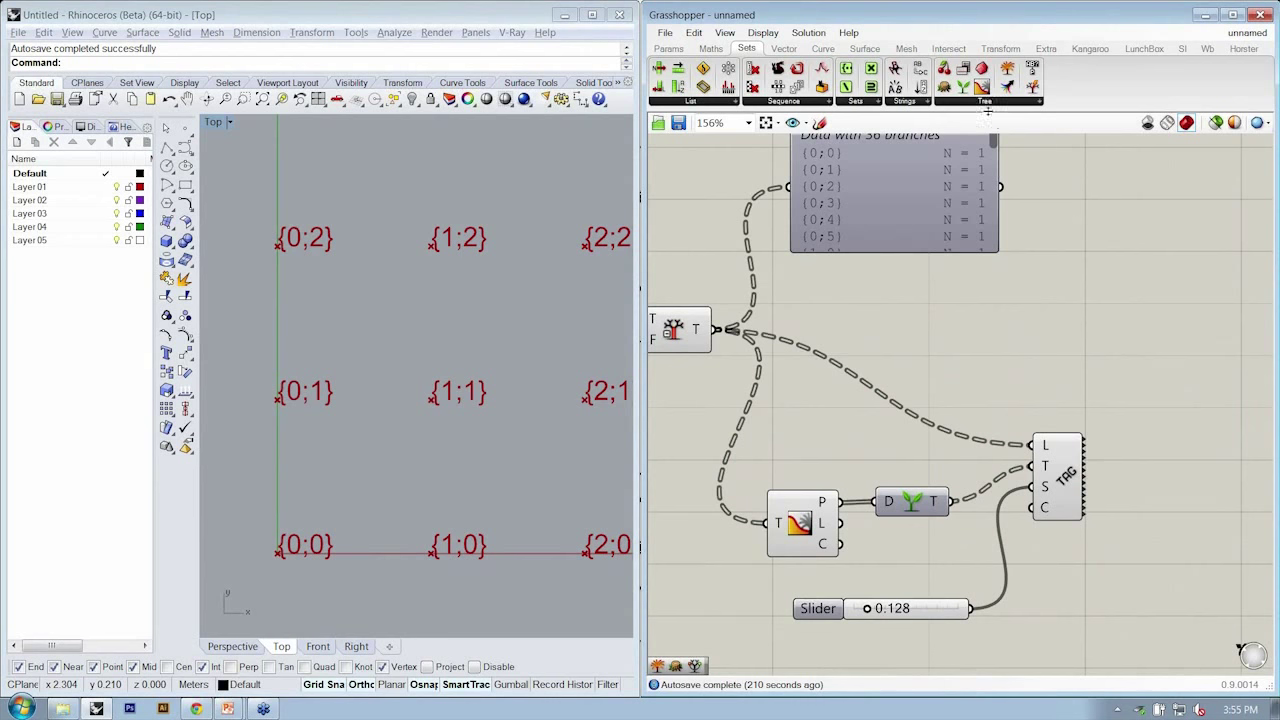
Place a Relative Item component in the free space between the Param Viewer and the Text Tag 3D.
left_click(977, 102)
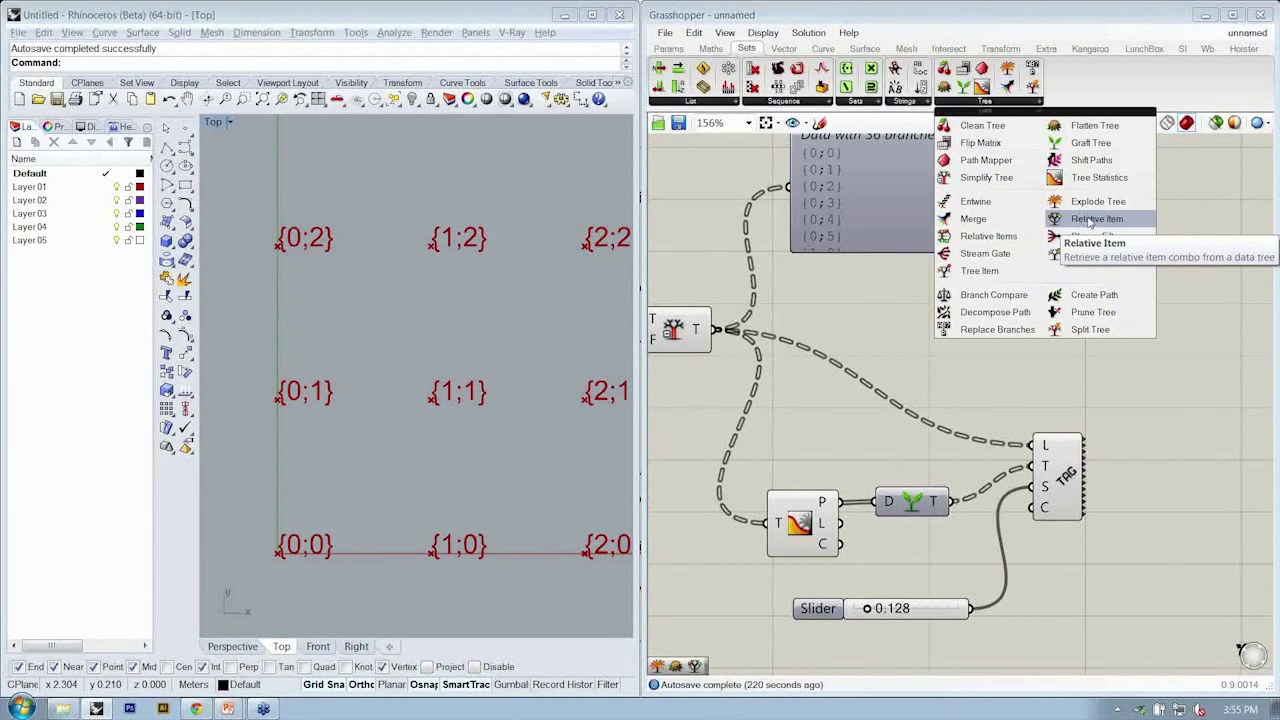
left_click_drag(1088, 222, 1048, 355)
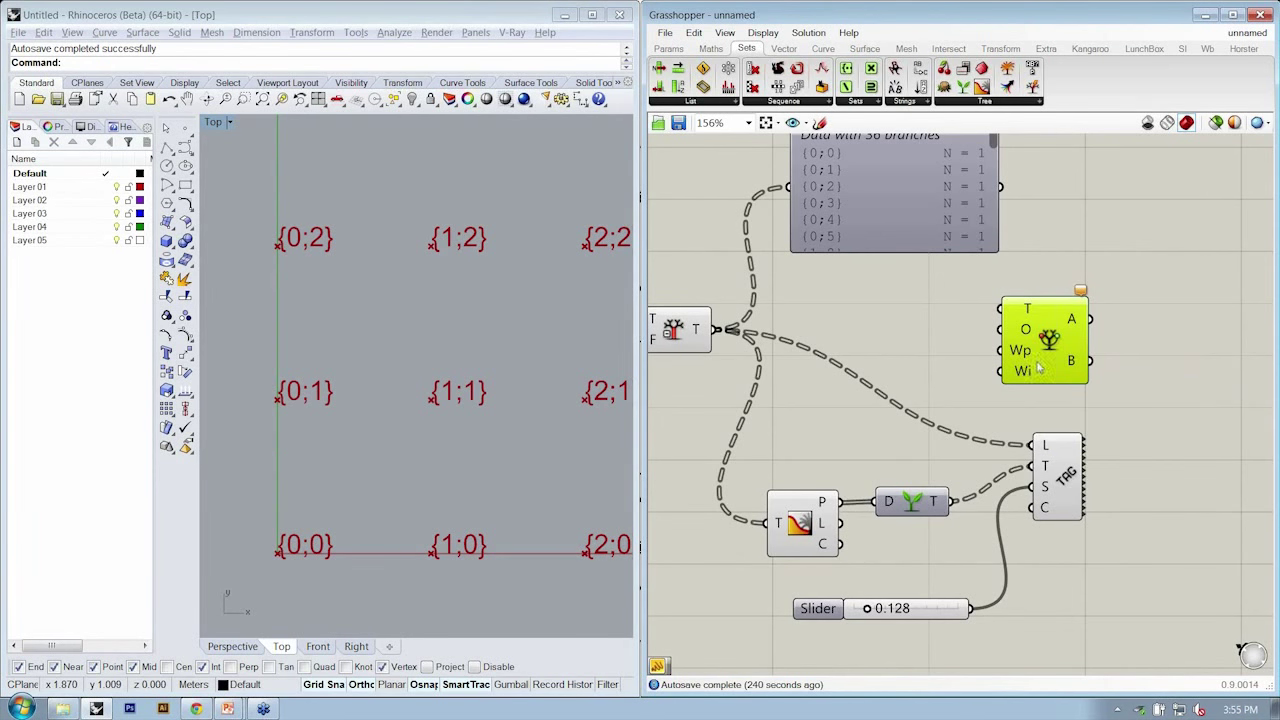
left_click(951, 373)
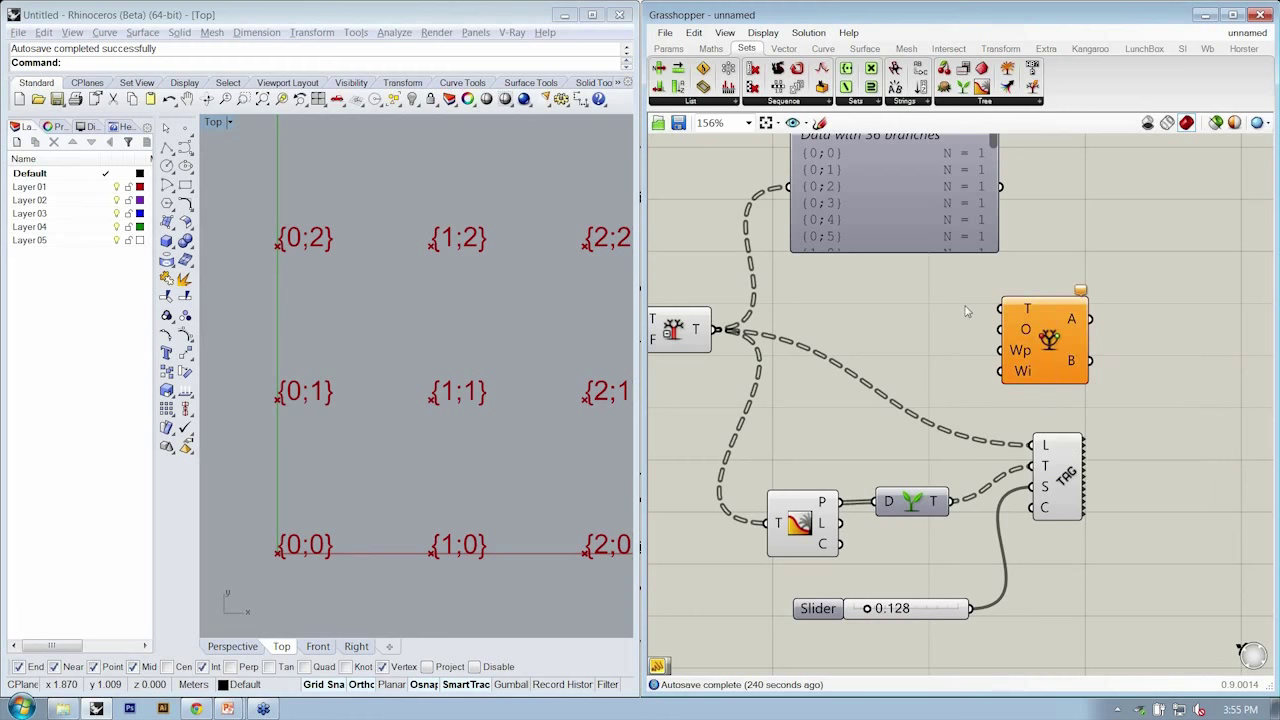
Wire the Simplify Tree's output into the Relative Item's T input and nudge the Relative Item slightly up.
scroll(966, 316, "down", 2)
left_click(1003, 317)
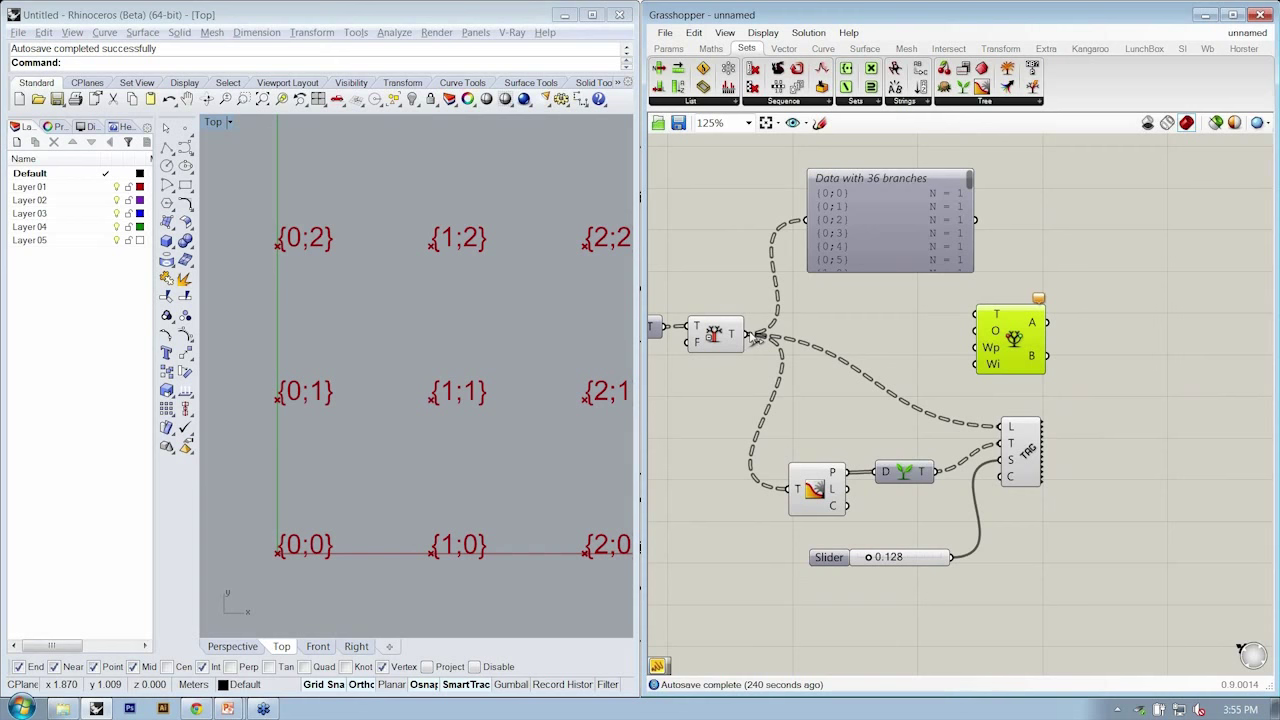
left_click_drag(750, 340, 1019, 335)
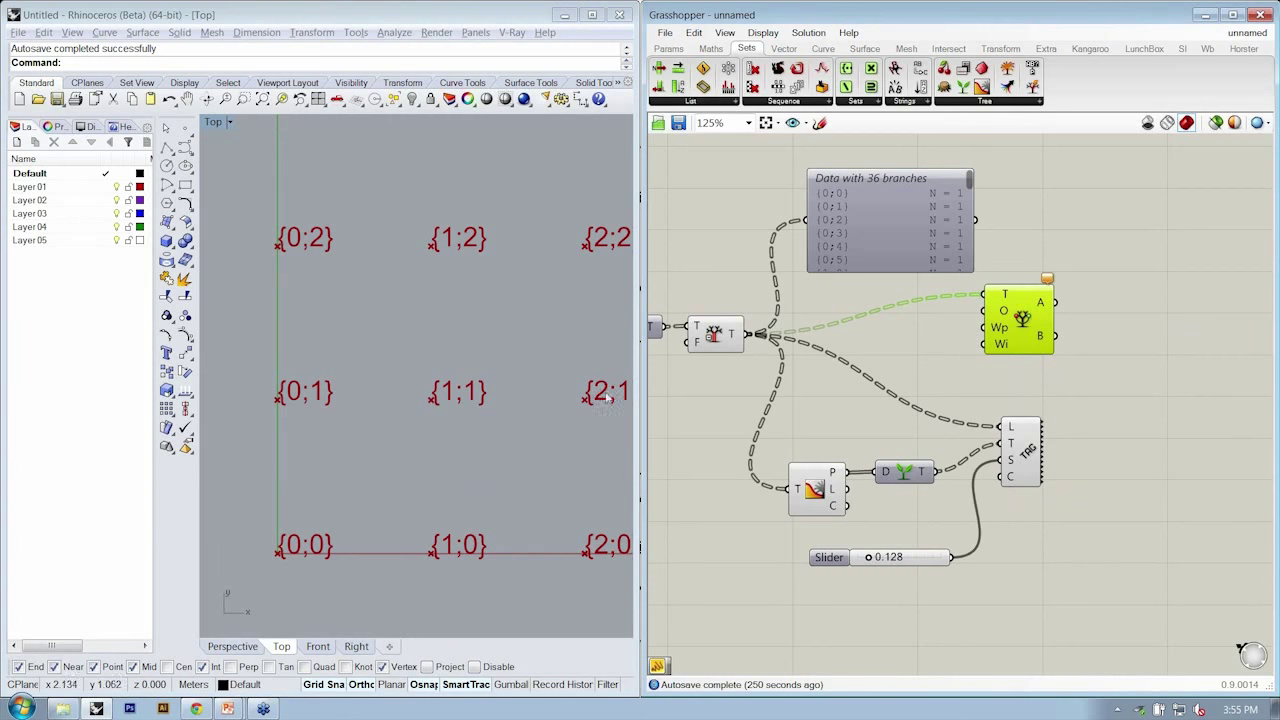
Examine the labelled grid points around {2;2}, {3;2} and {3;3} in the Top view to compare their path indices.
right_click_drag(605, 369, 409, 509)
scroll(460, 346, "down", 6)
right_click_drag(460, 346, 387, 399)
scroll(389, 405, "up", 3)
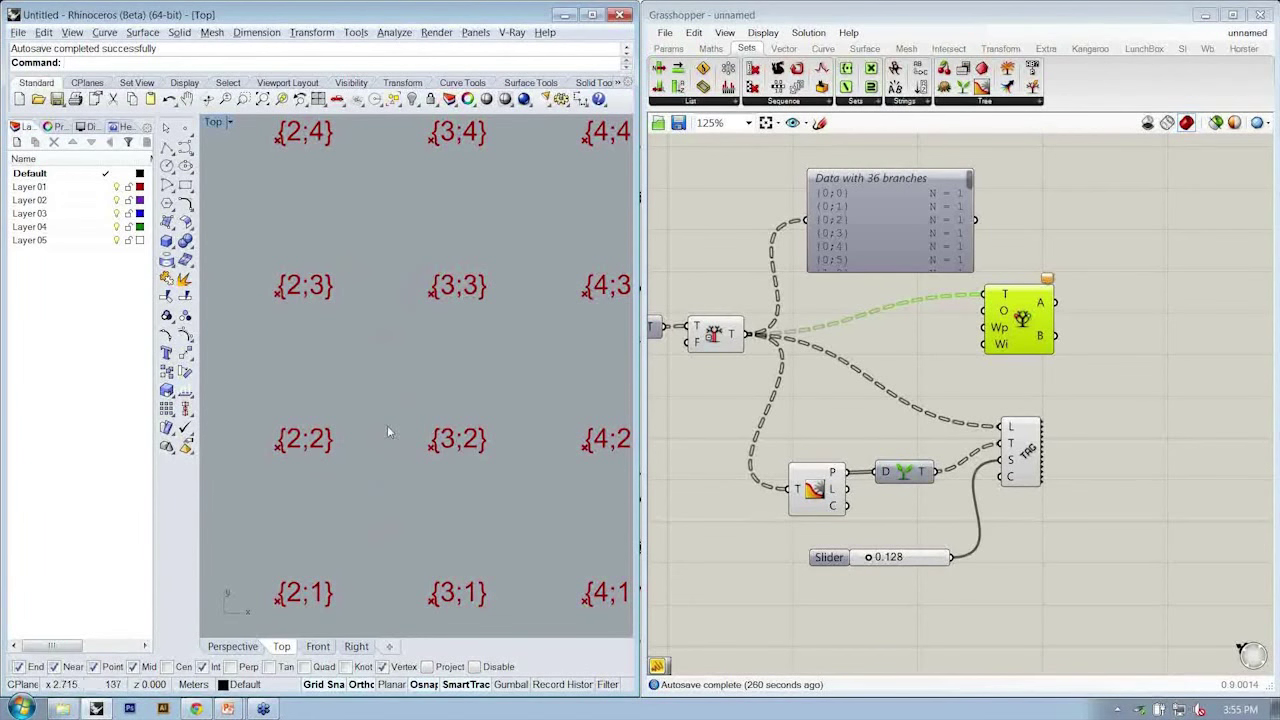
left_click_drag(264, 412, 350, 466)
left_click_drag(408, 252, 505, 322)
left_click_drag(254, 403, 405, 545)
Move the Tree Statistics, second Graft Tree, slider and Text Tag 3D further down to free space below the Relative Item.
left_click_drag(1022, 317, 1018, 315)
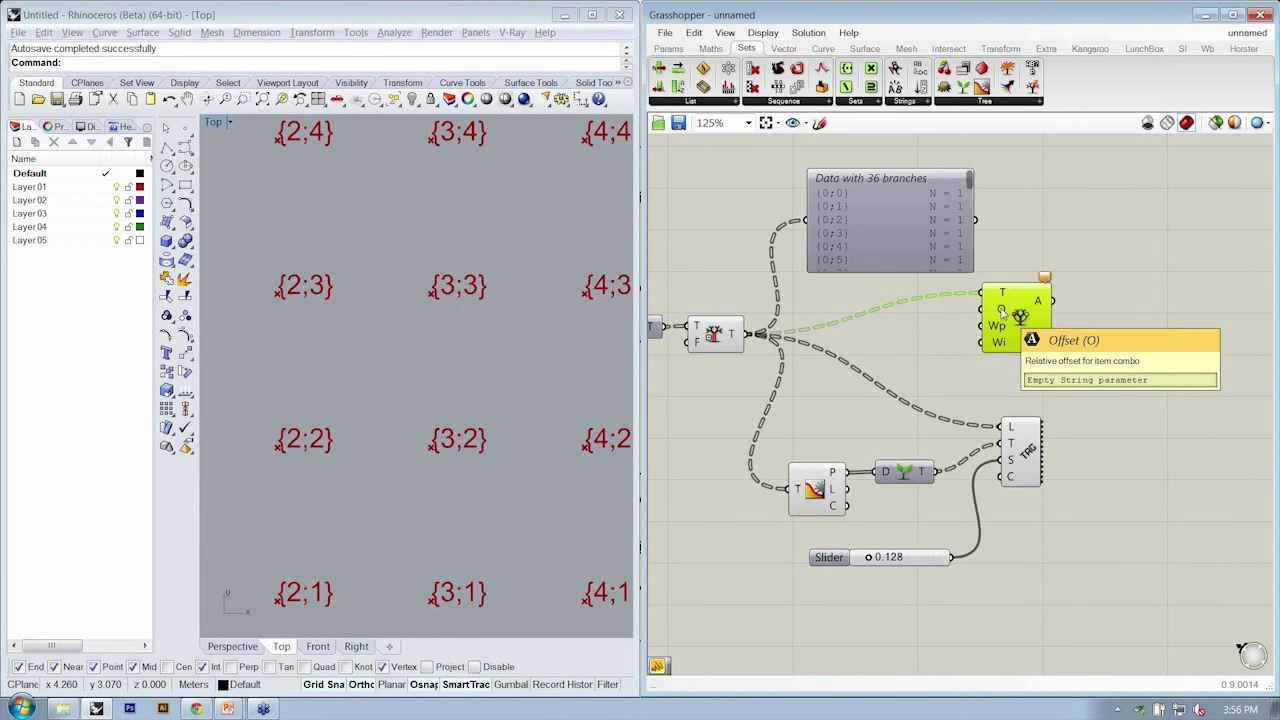
left_click_drag(1118, 594, 823, 406)
left_click_drag(1032, 448, 1030, 500)
left_click(950, 390)
Place a Panel between the Simplify Tree and the Relative Item and enter the offset {1;1} in it.
left_click(672, 48)
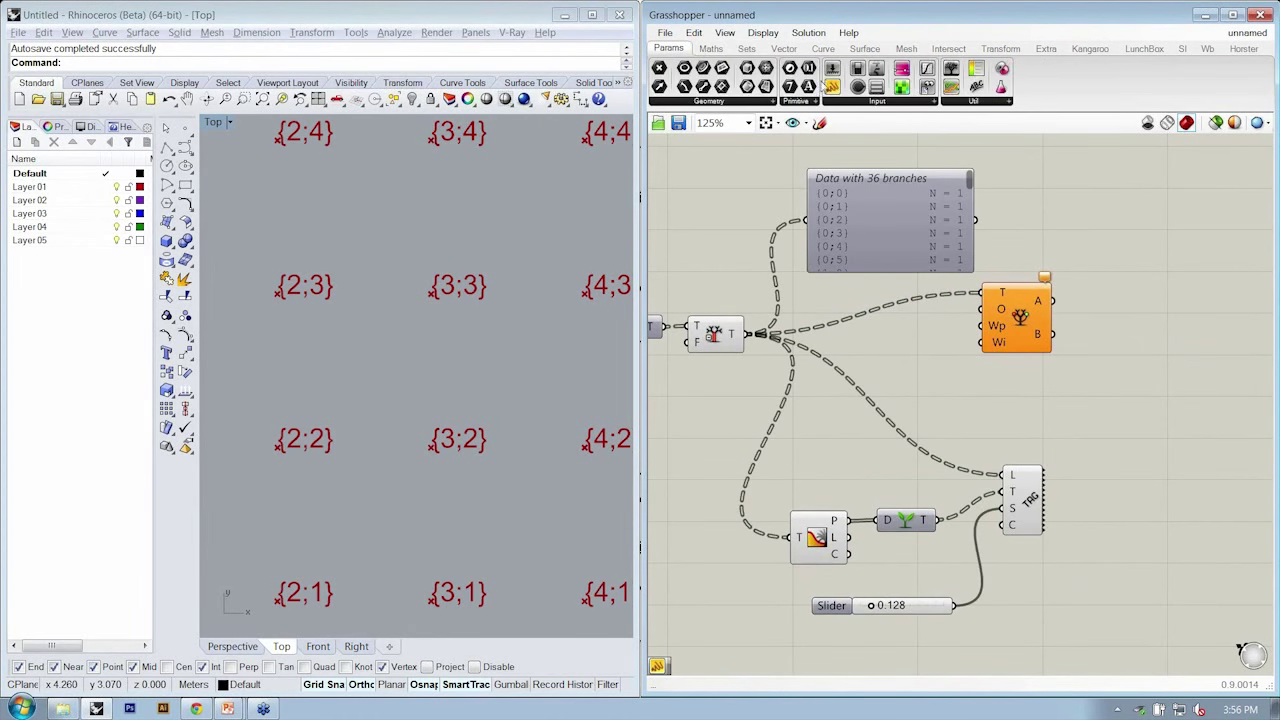
left_click_drag(827, 88, 890, 360)
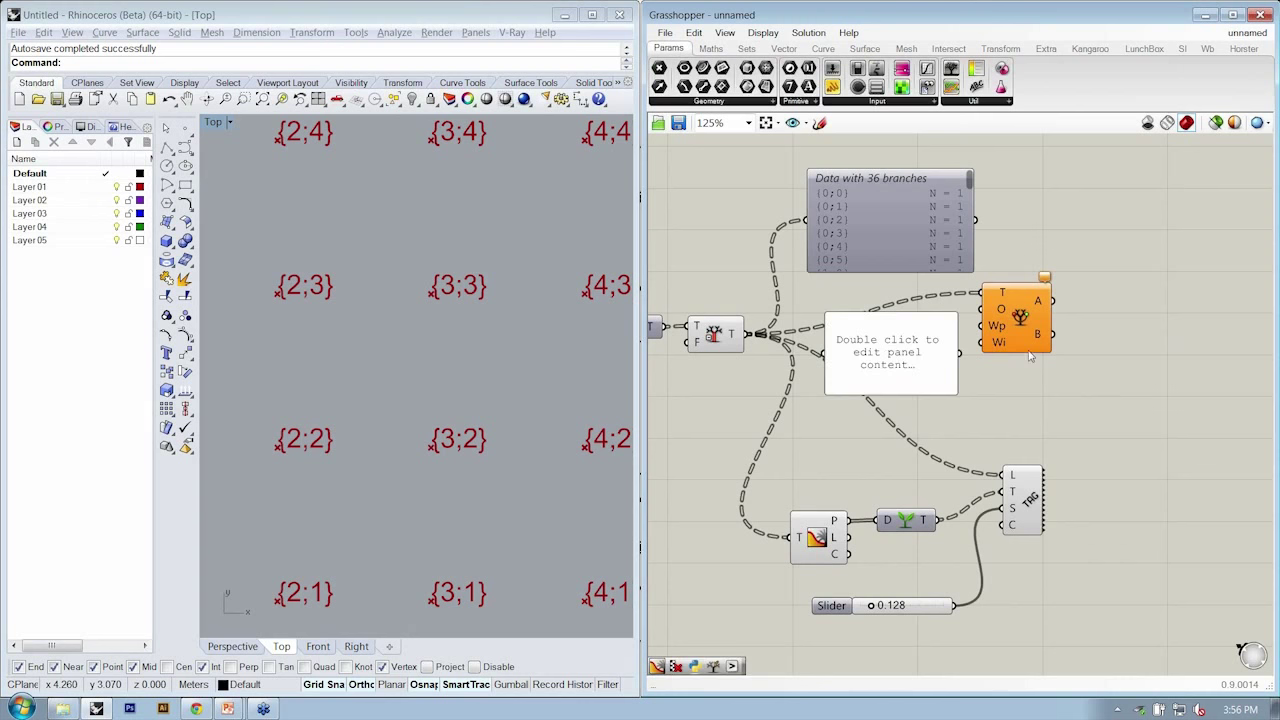
double_click(903, 365)
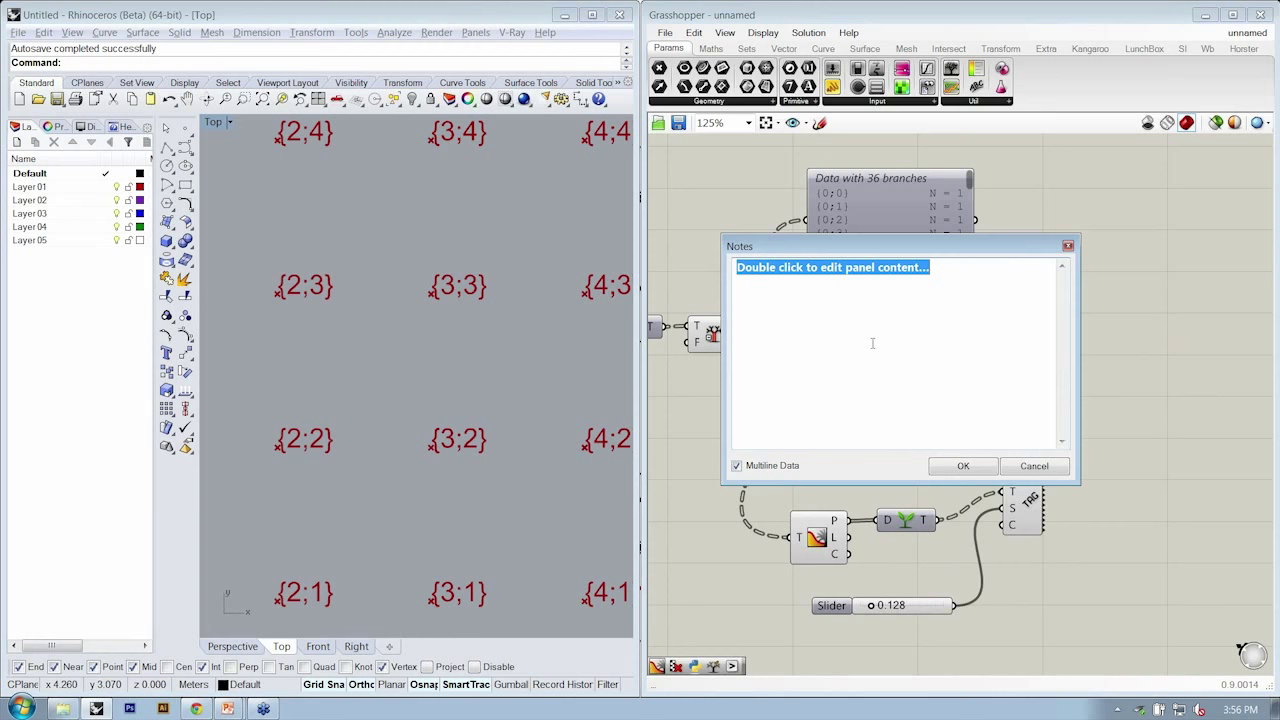
type("{1;1")
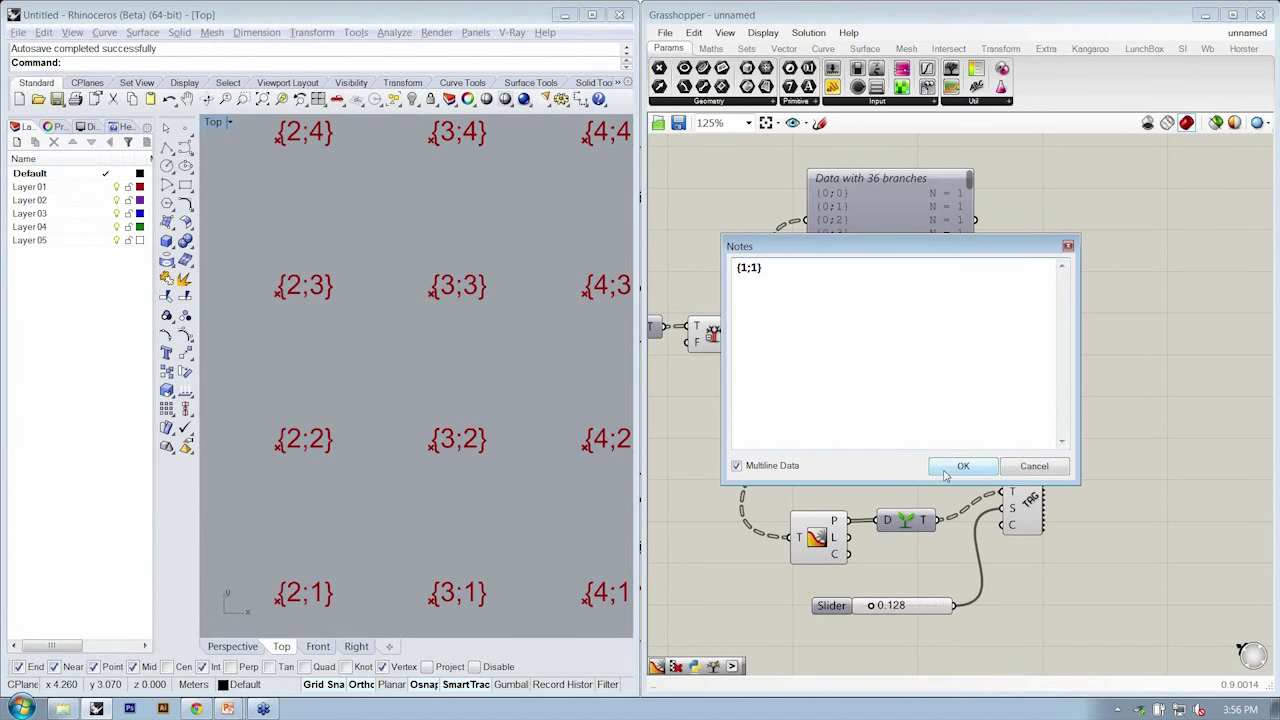
left_click_drag(751, 267, 748, 267)
left_click(747, 267)
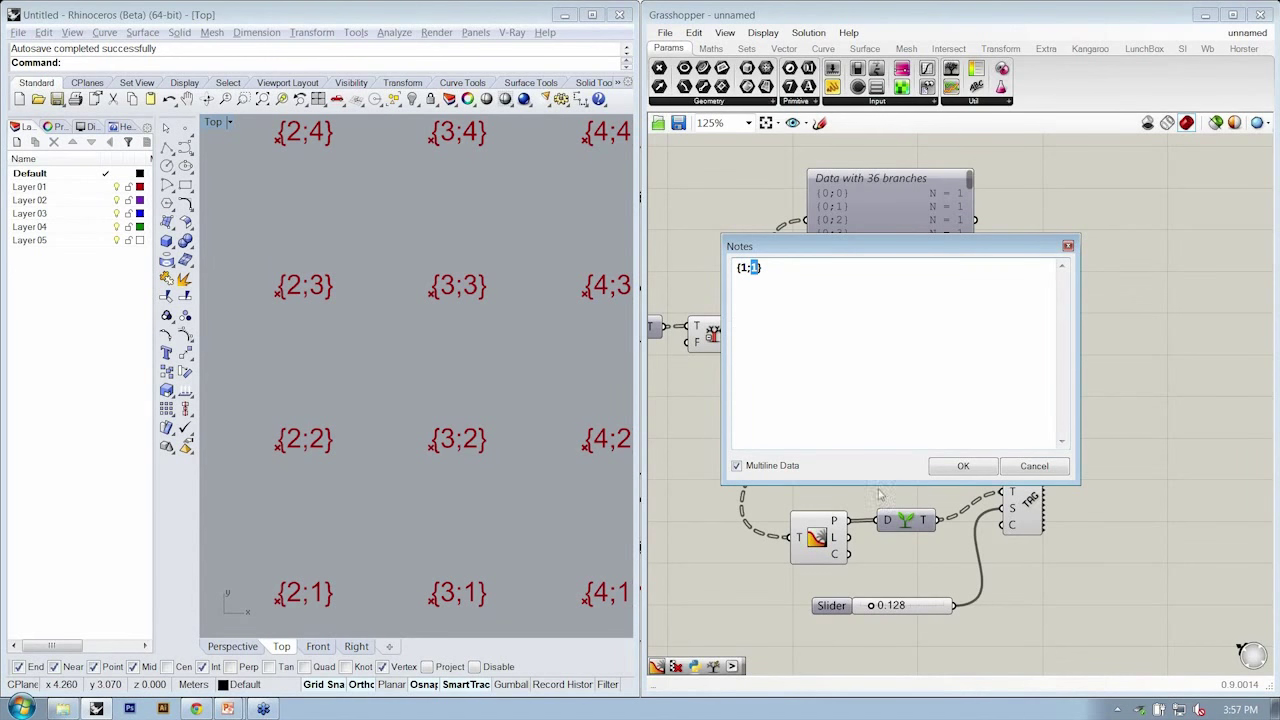
left_click(959, 467)
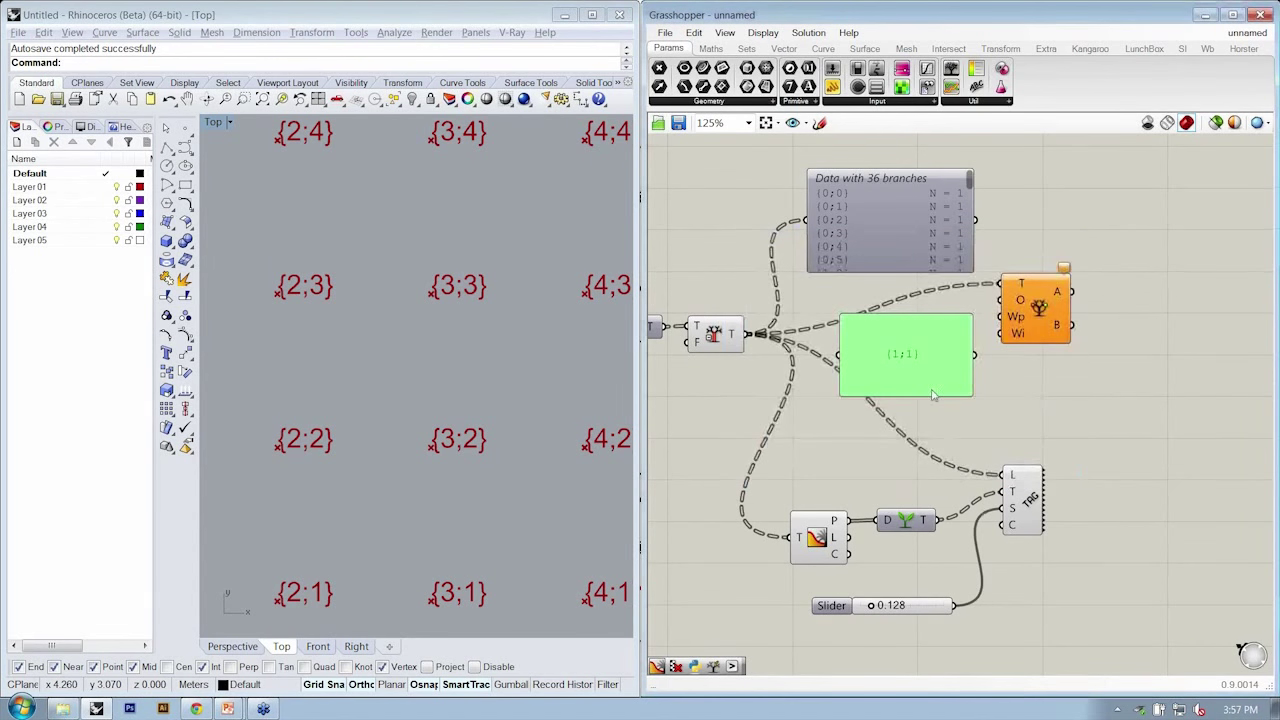
Set the offset panel's font to Sans Serif (Humanist) and shrink the panel around its text.
right_click(953, 364)
mouse_move(1040, 572)
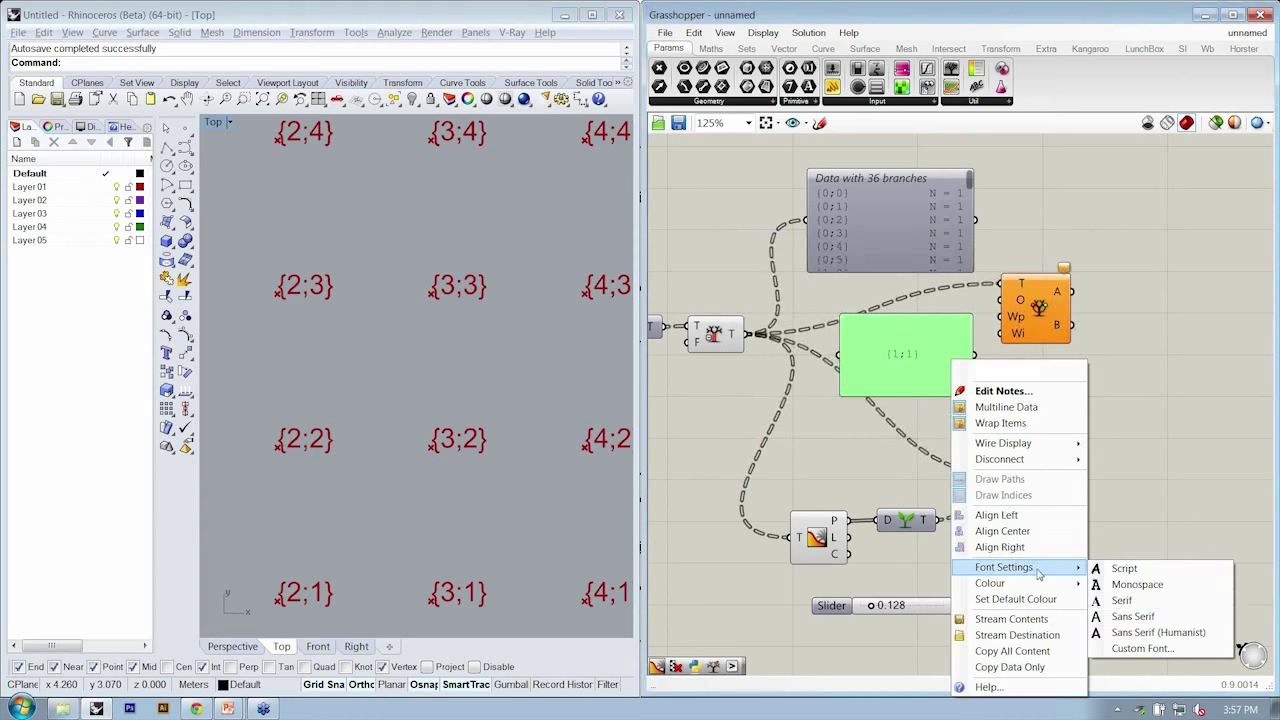
left_click(1150, 632)
left_click_drag(842, 314, 911, 343)
Connect the {1;1} panel to the Relative Item's O input and trim the panel to a single-line height.
left_click(957, 366)
left_click_drag(1036, 312, 968, 348)
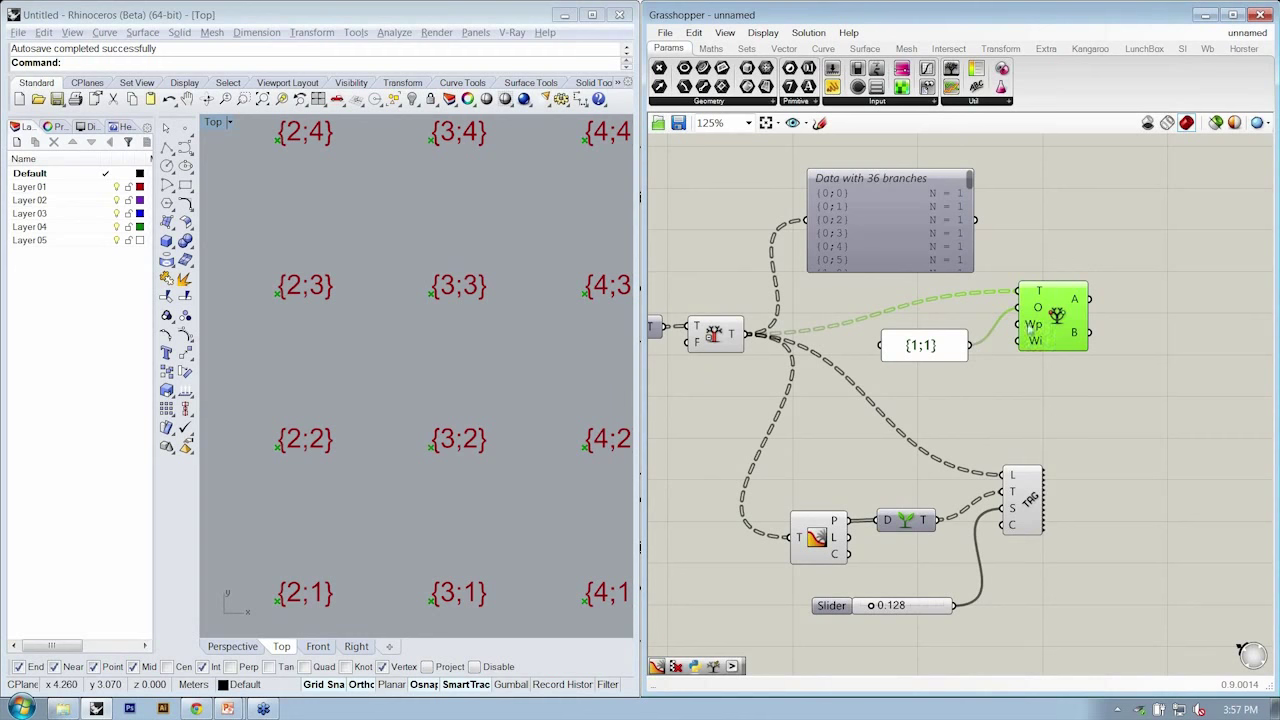
right_click_drag(1109, 323, 1090, 320)
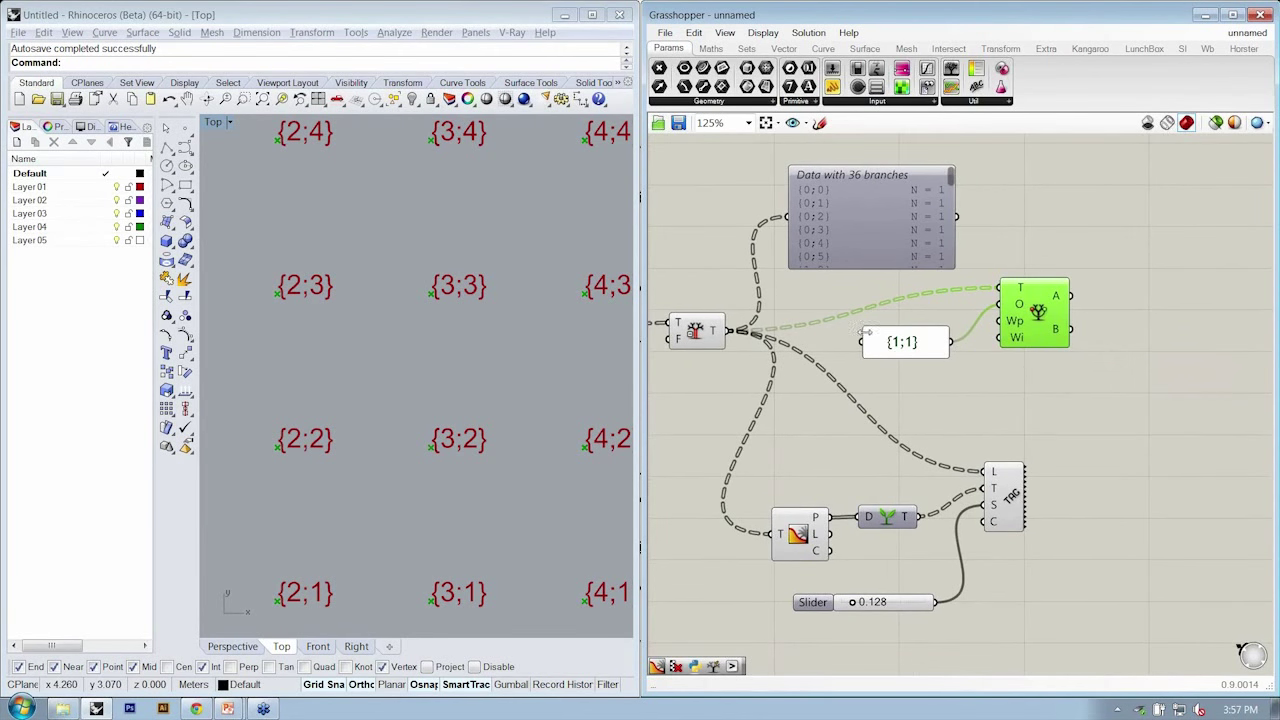
left_click_drag(860, 325, 883, 340)
Place a Line component beside the Relative Item and connect outputs A and B to its A and B inputs.
right_click_drag(1061, 312, 935, 292)
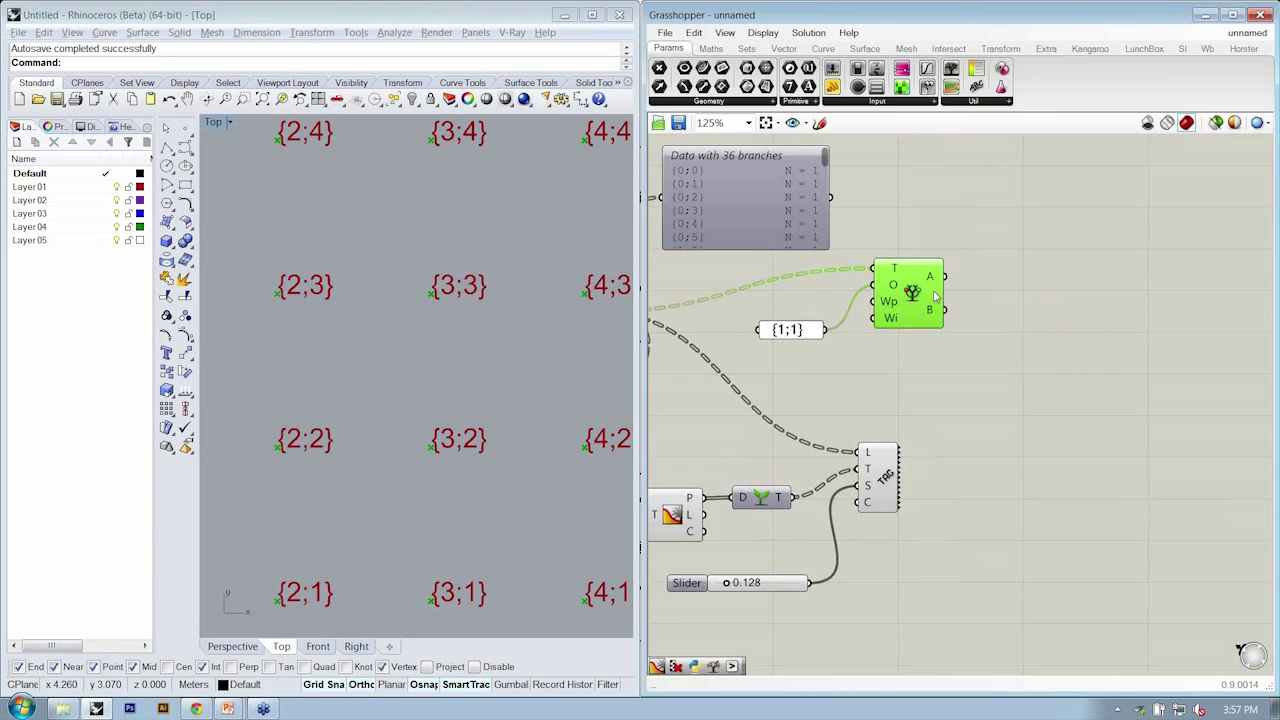
mouse_move(935, 278)
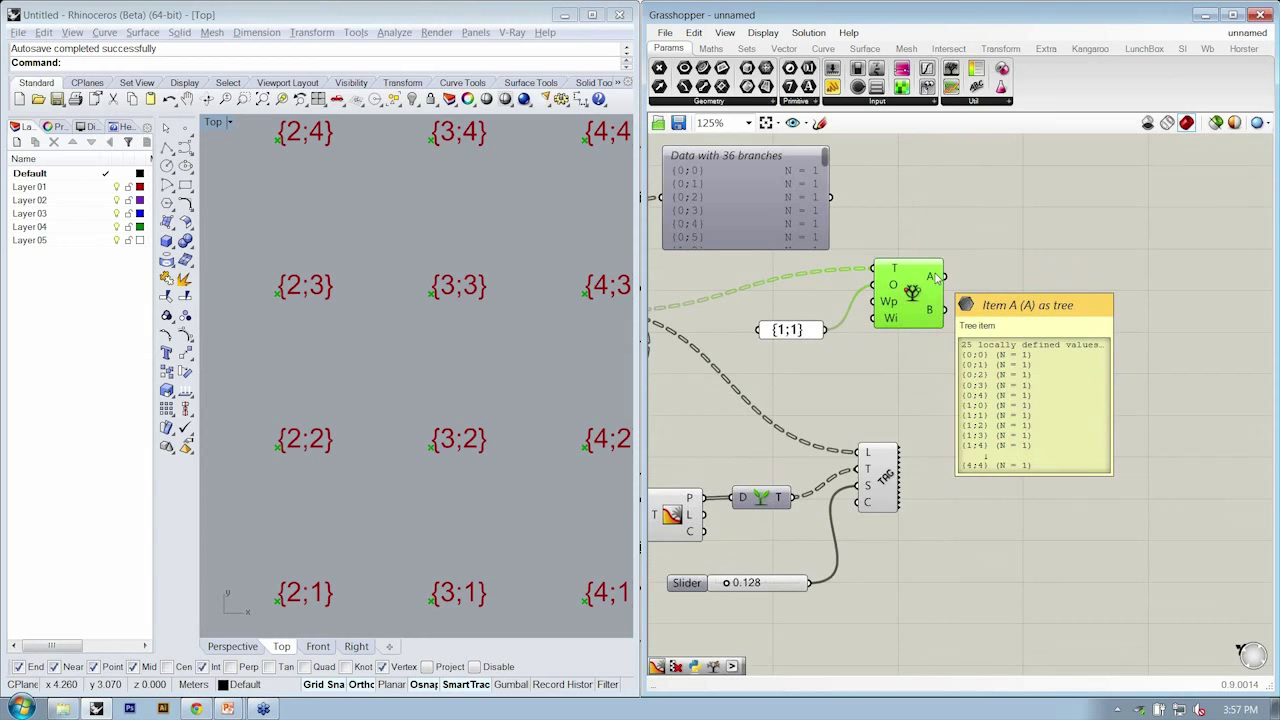
mouse_move(930, 317)
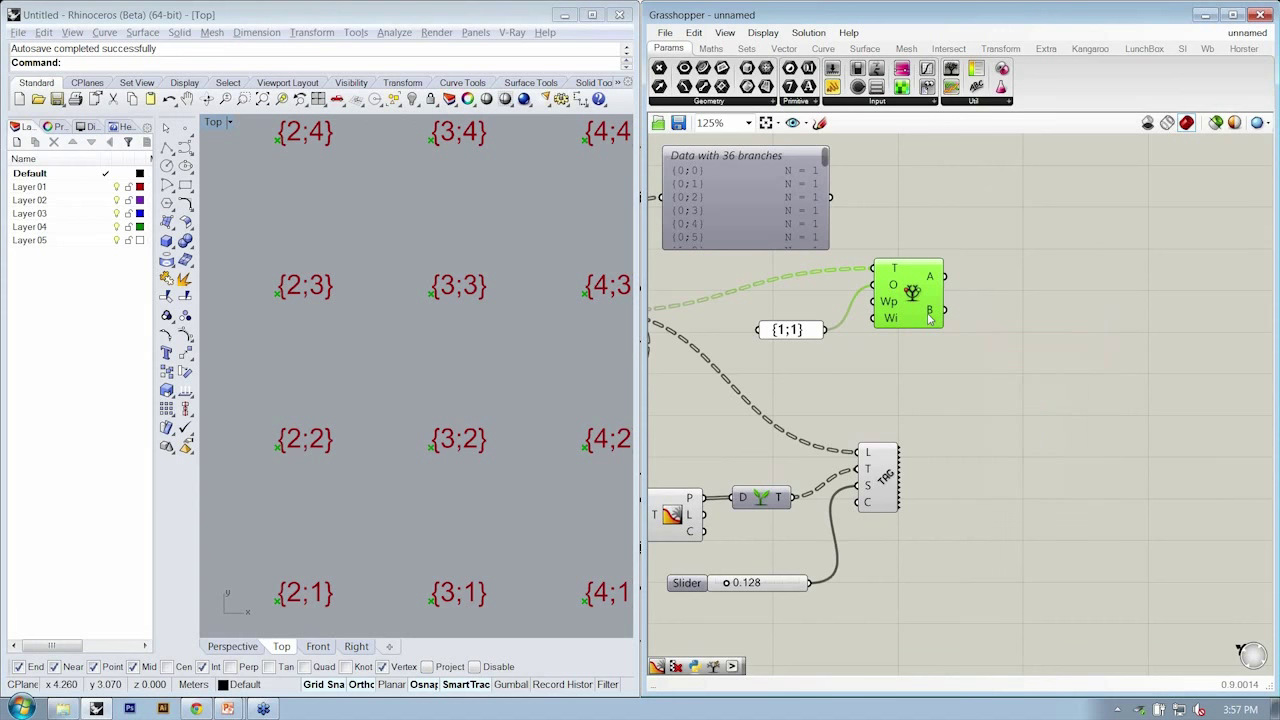
left_click(824, 49)
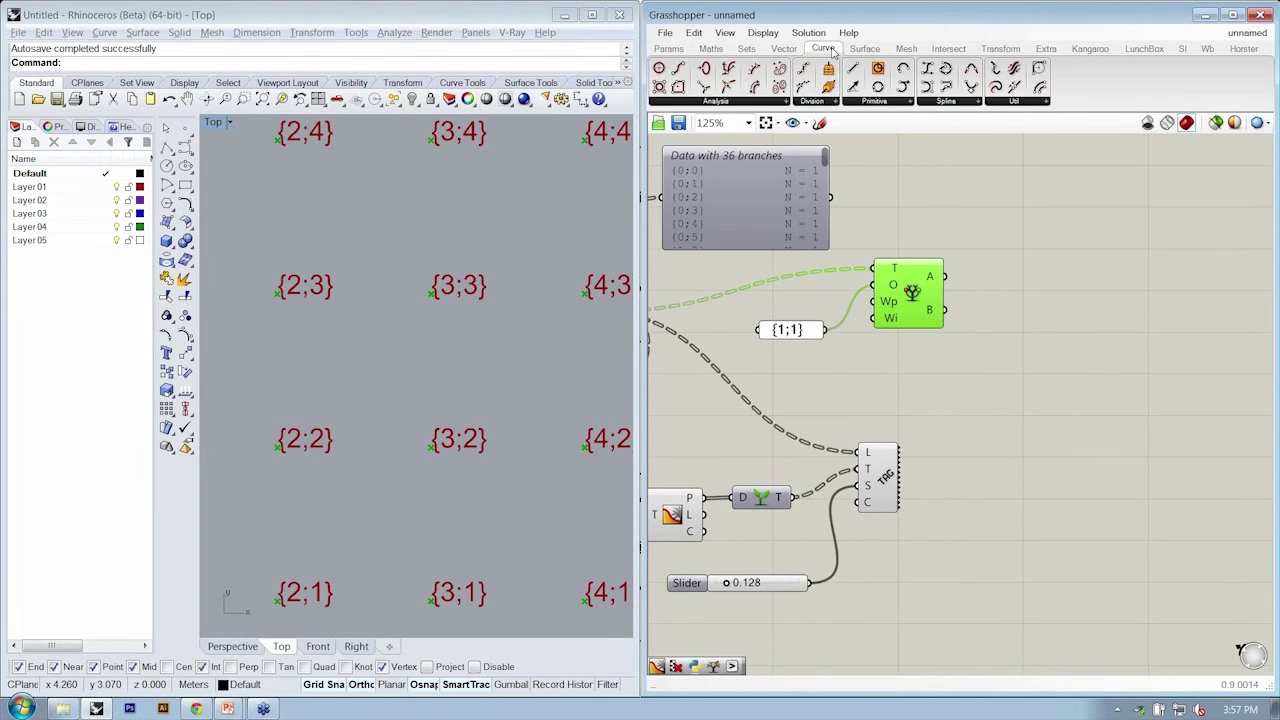
left_click(875, 101)
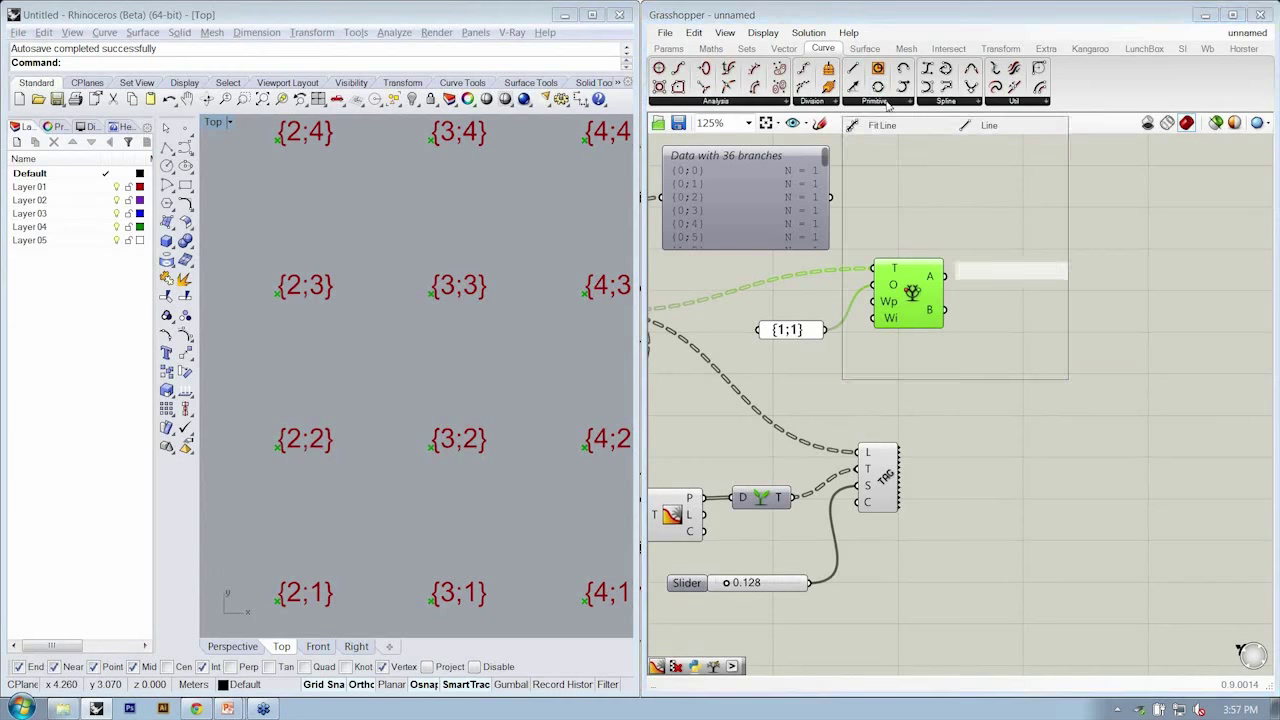
left_click(989, 126)
left_click(1028, 290)
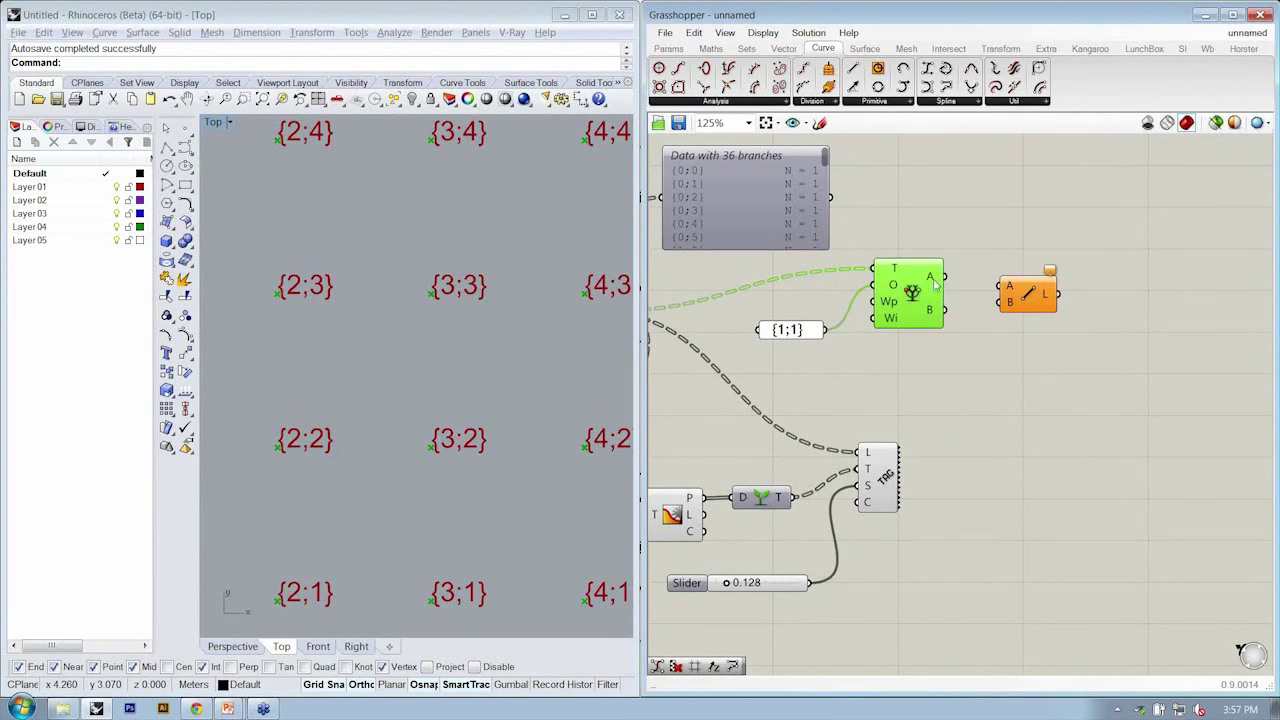
left_click_drag(942, 278, 1015, 291)
scroll(470, 255, "down", 6)
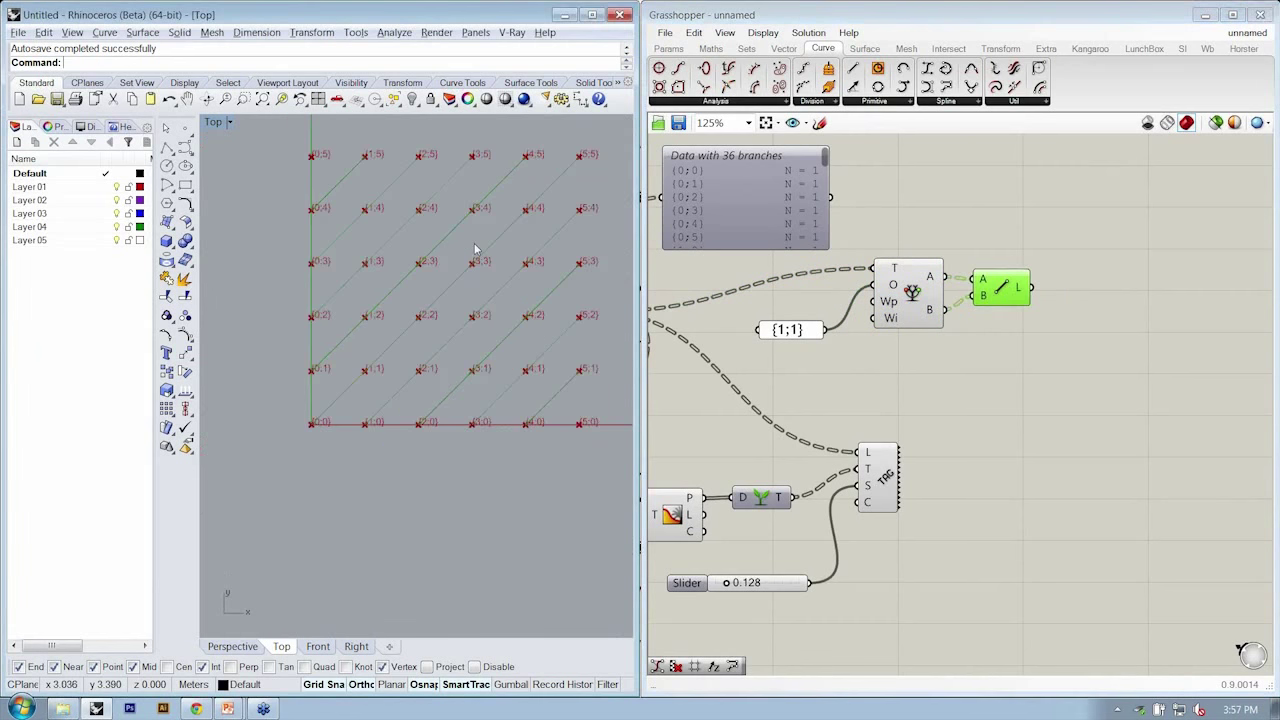
scroll(290, 371, "up", 4)
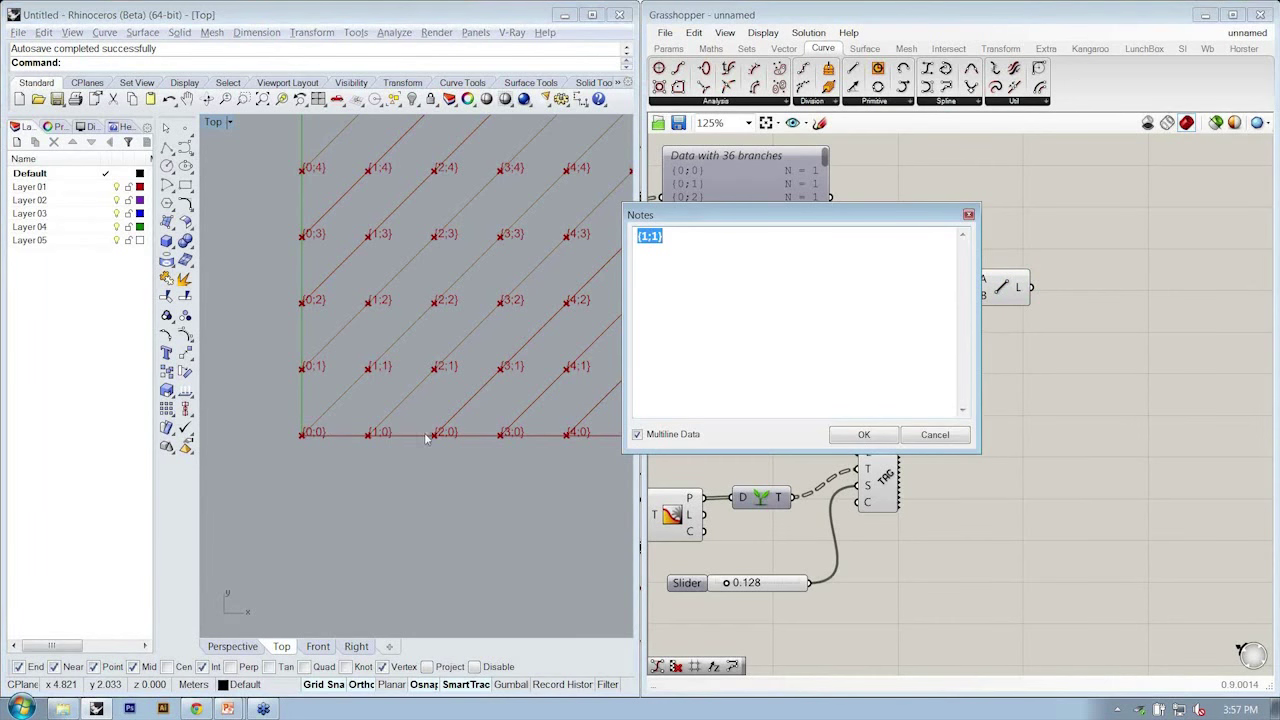
Change the offset in the panel to {1;0} to try connecting neighbouring points horizontally.
left_click_drag(649, 236, 641, 236)
key("BackSpace")
type("1")
key("Right")
key("Right")
key("BackSpace")
type("0")
left_click(857, 436)
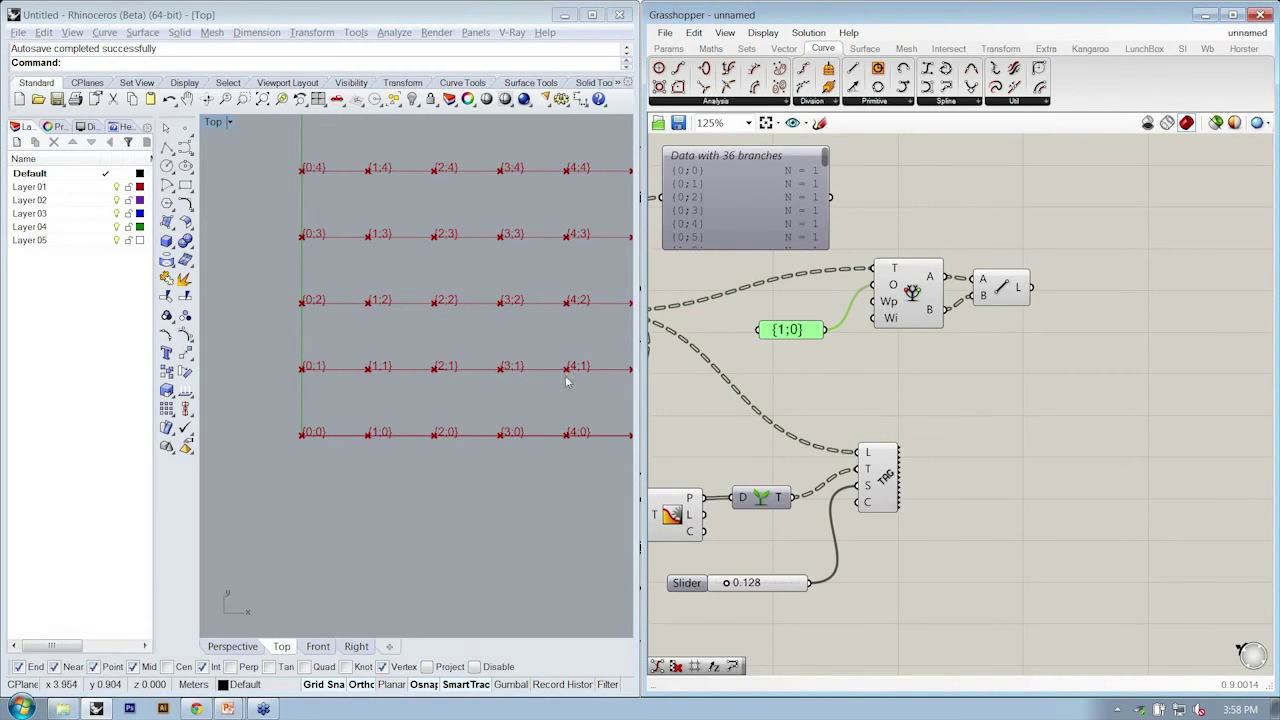
Change the offset in the panel to {0;1} to try connecting neighbouring points vertically.
double_click(771, 330)
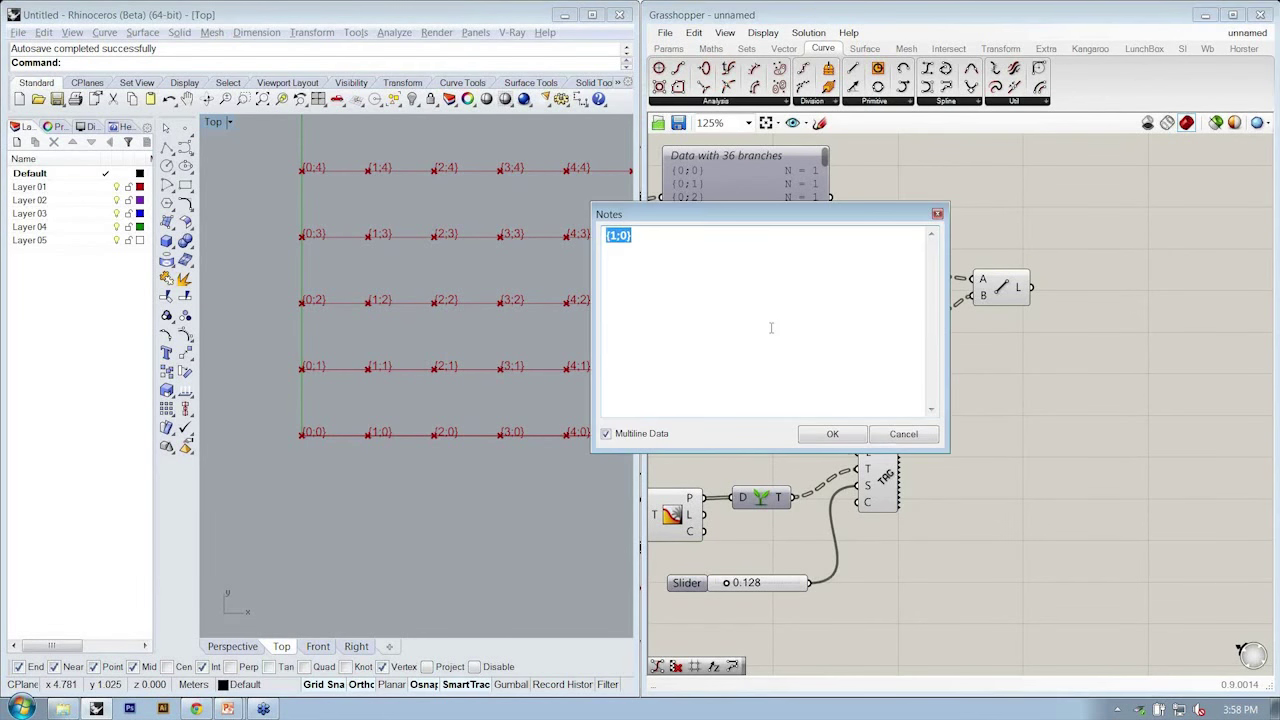
left_click(615, 235)
type("0")
double_click(623, 235)
type("1")
left_click(830, 434)
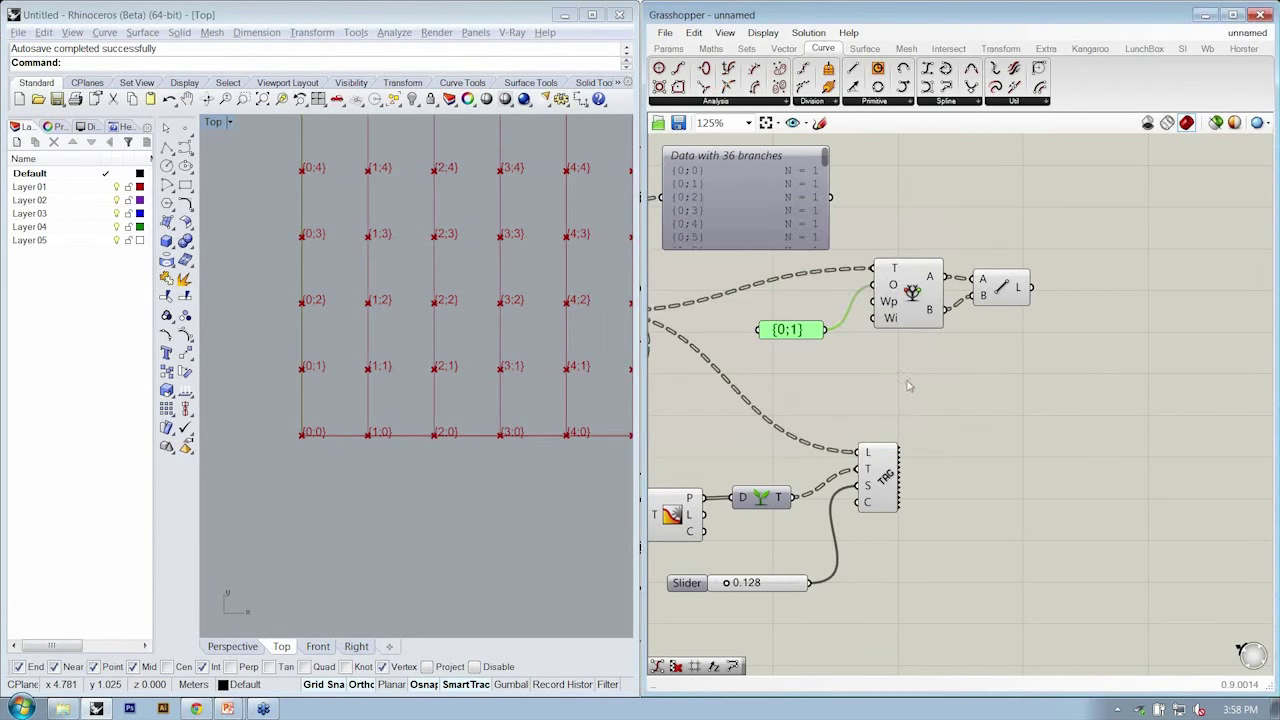
Set the panel's offset back to {1;1} and move the Line component further from the Relative Item.
double_click(812, 332)
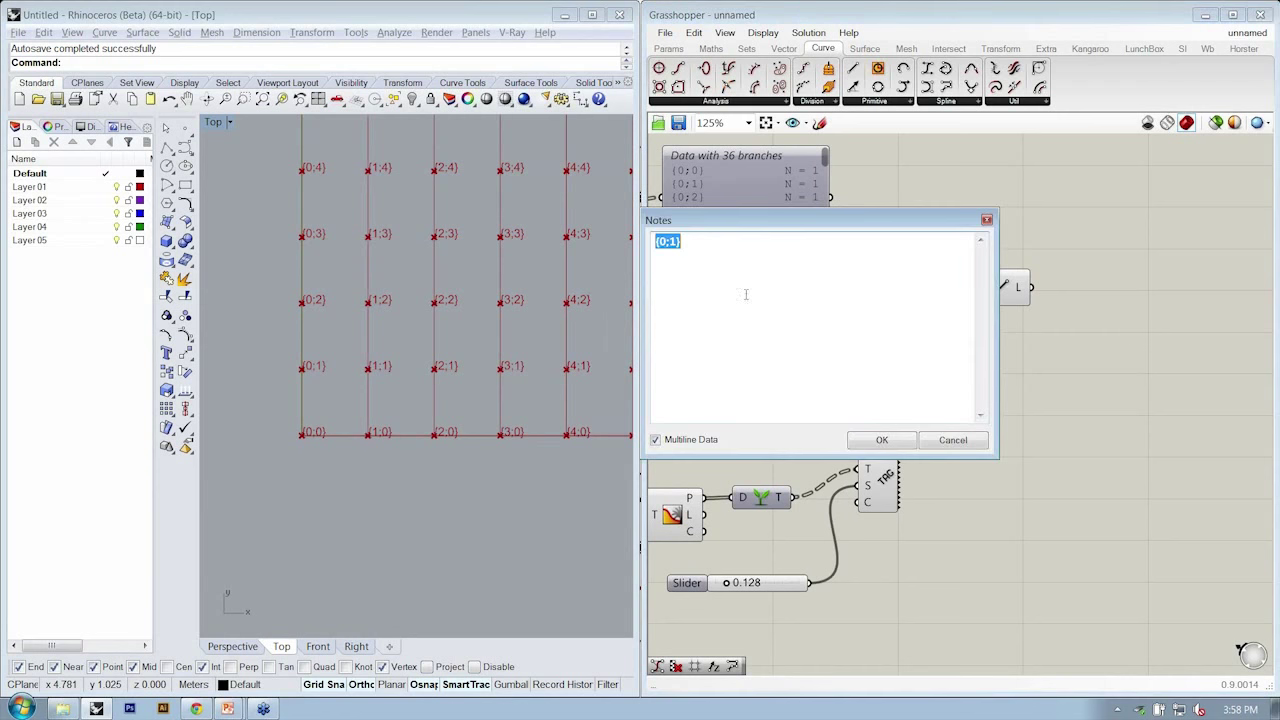
double_click(661, 241)
type("1")
left_click(882, 440)
left_click_drag(1000, 290, 1050, 287)
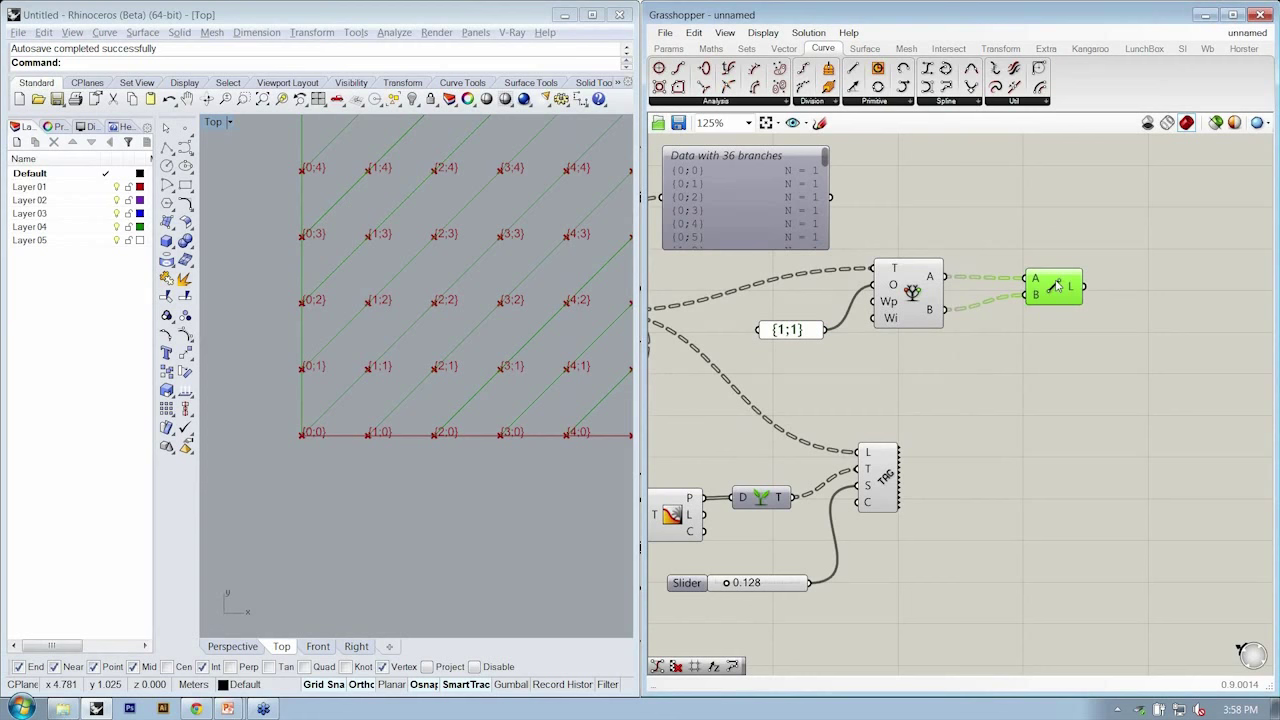
Add a second offset line, {-1;-1}, below {1;1} in the panel.
double_click(800, 331)
left_click(743, 288)
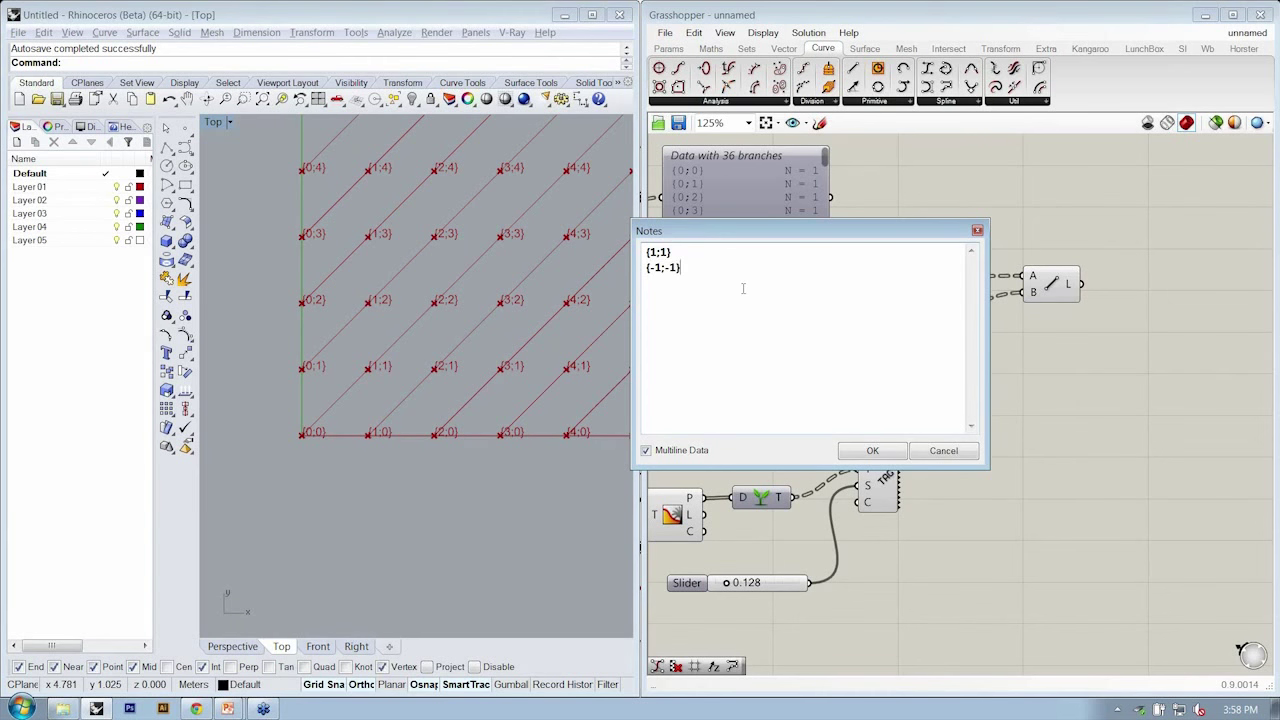
left_click(884, 456)
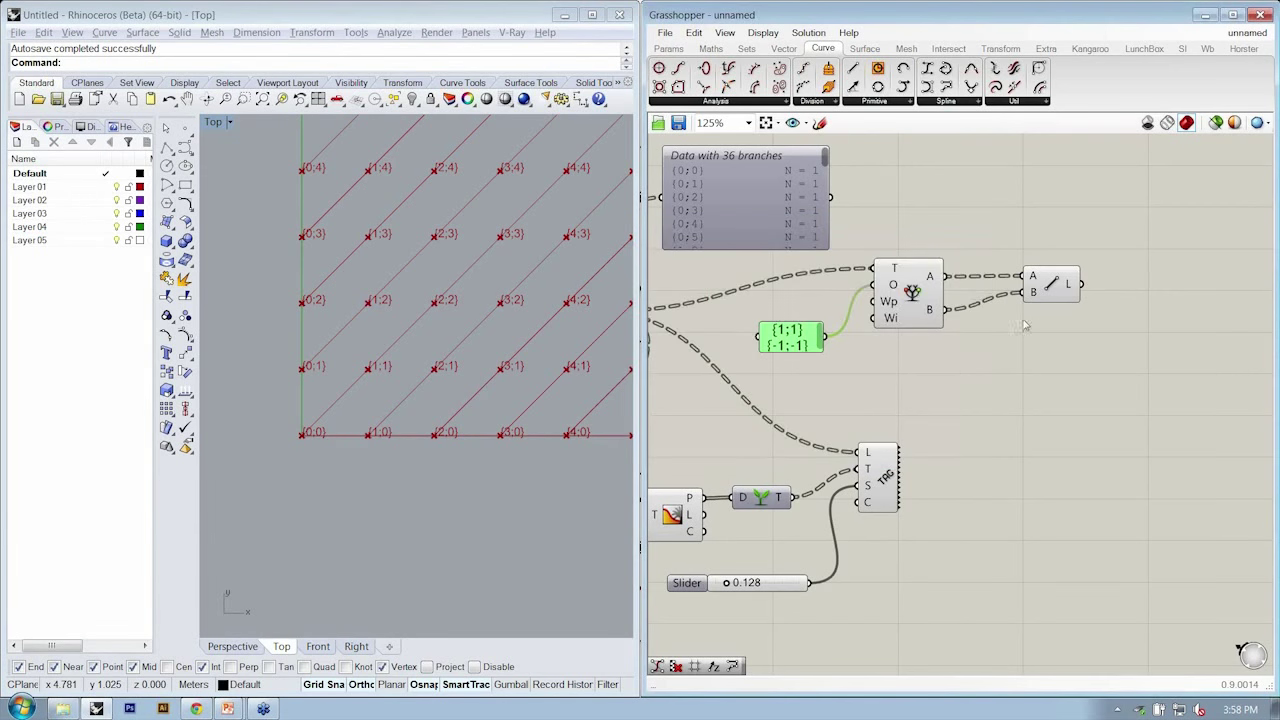
Turn off Multiline Data for the offset panel and enlarge it to show both offsets as separate items.
right_click(808, 345)
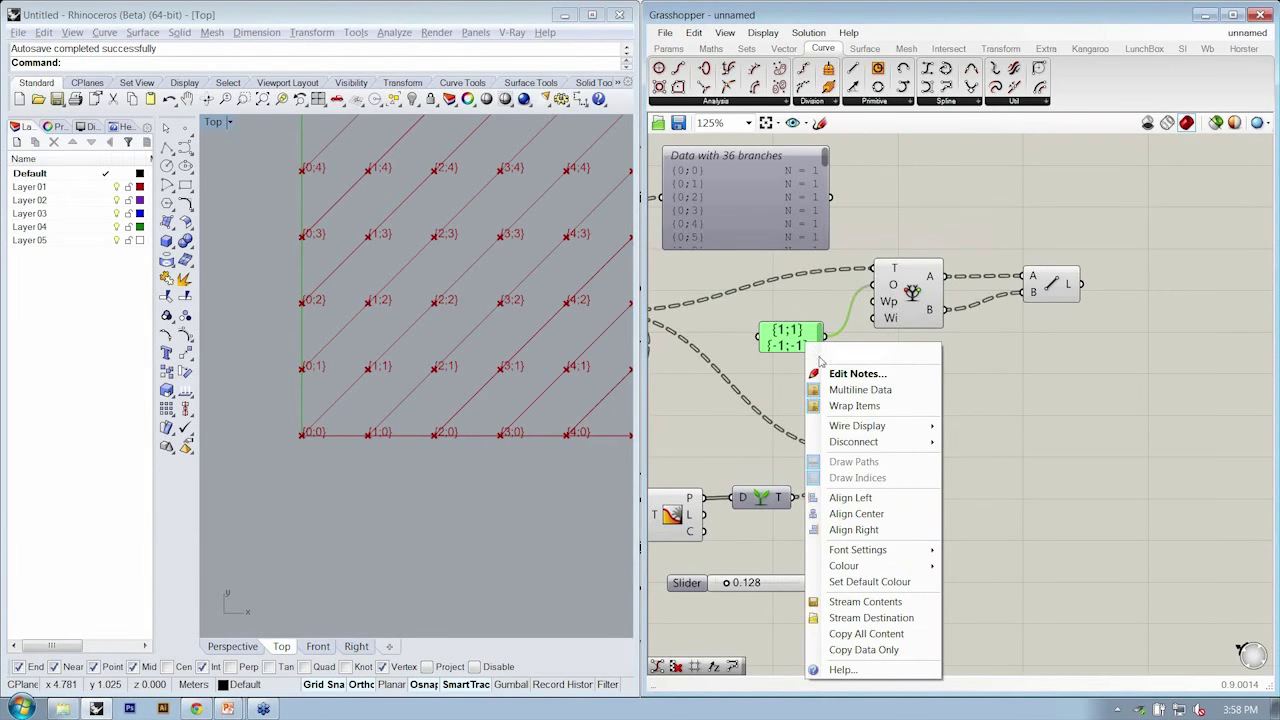
left_click(858, 390)
scroll(789, 376, "up", 4)
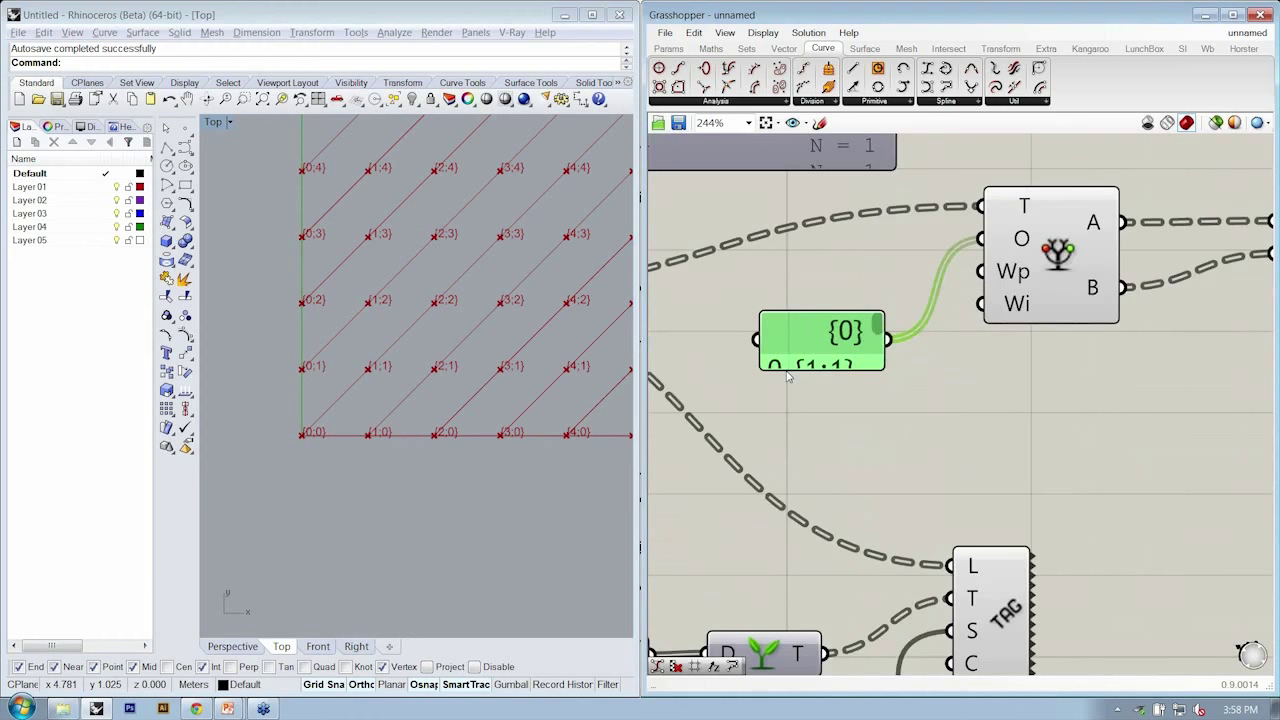
left_click_drag(789, 371, 958, 421)
right_click_drag(1098, 336, 981, 335)
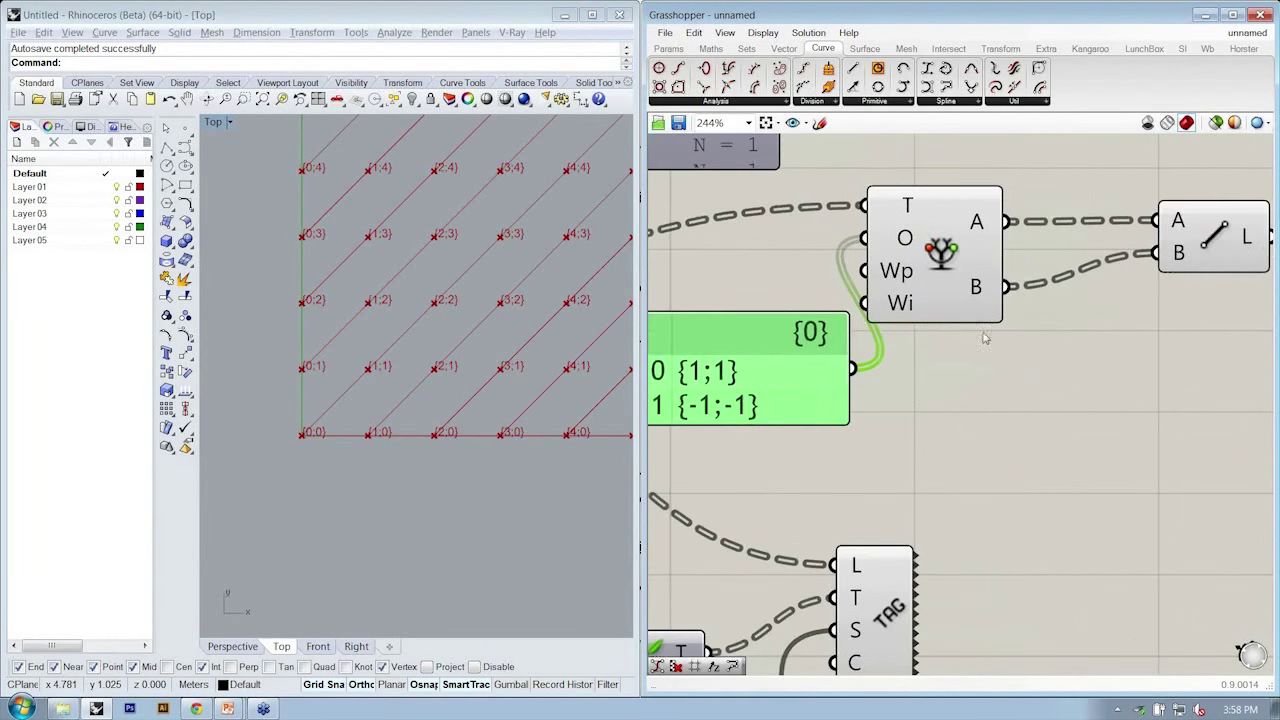
Change the second offset in the panel to {0;1}, keeping {1;1} as the first line.
right_click_drag(501, 388, 397, 430)
scroll(440, 420, "down", 6)
scroll(397, 430, "up", 3)
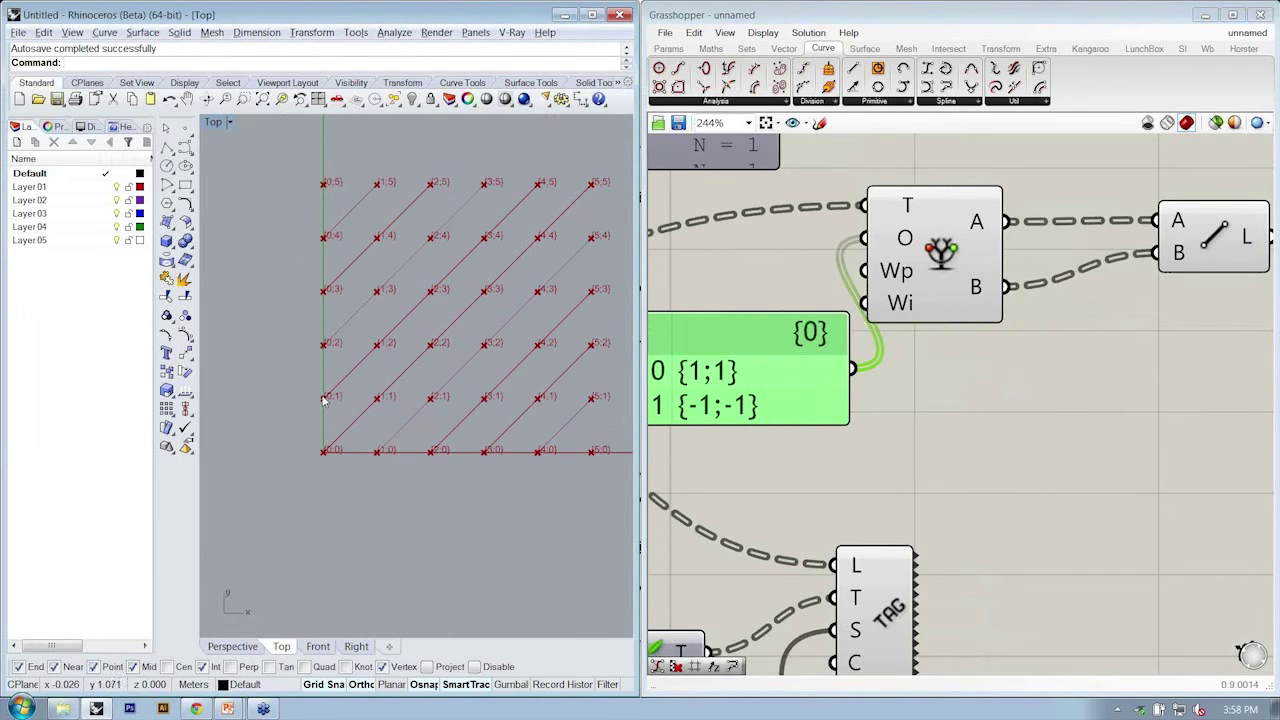
scroll(374, 430, "up", 3)
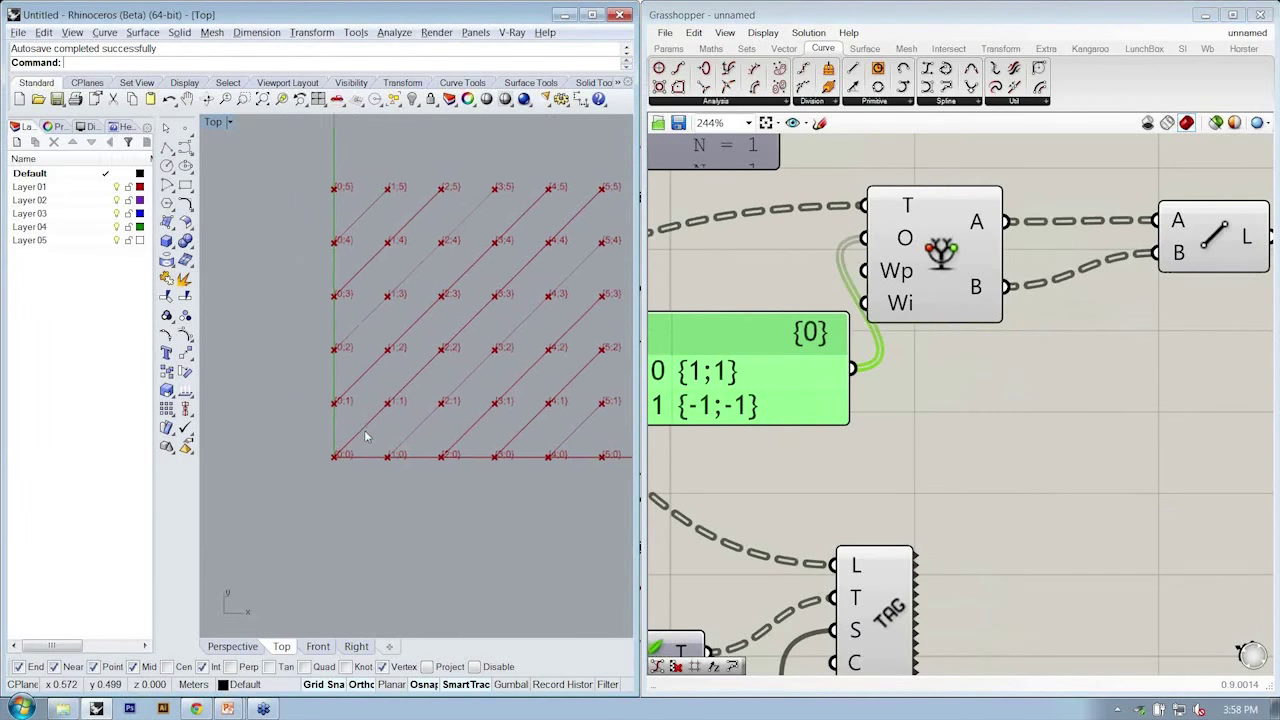
double_click(757, 410)
left_click(598, 335)
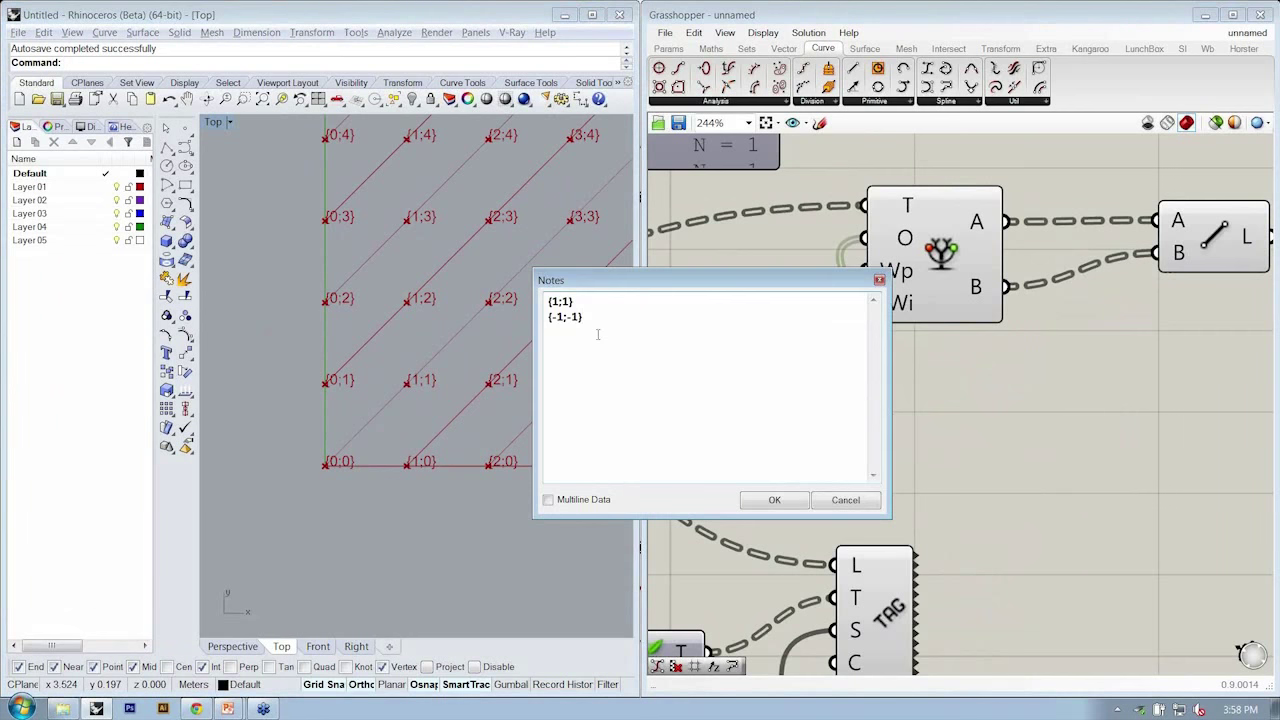
double_click(557, 316)
type("0")
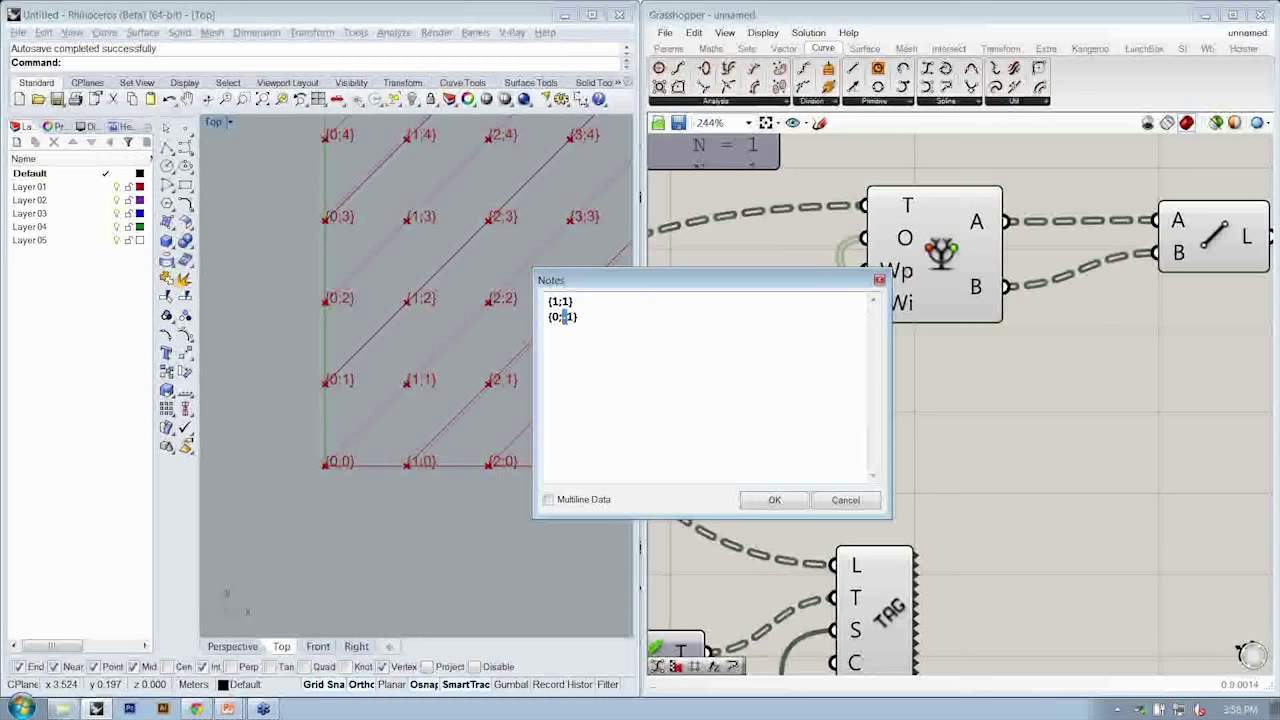
key("BackSpace")
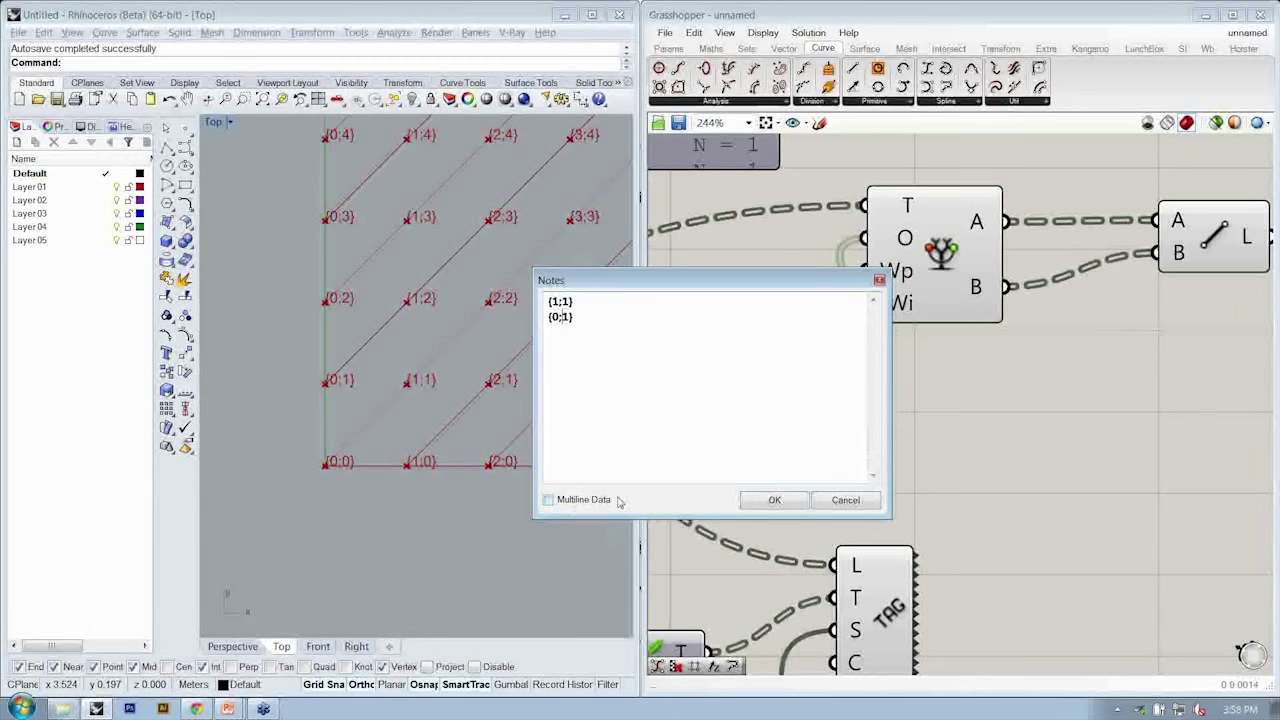
left_click(774, 499)
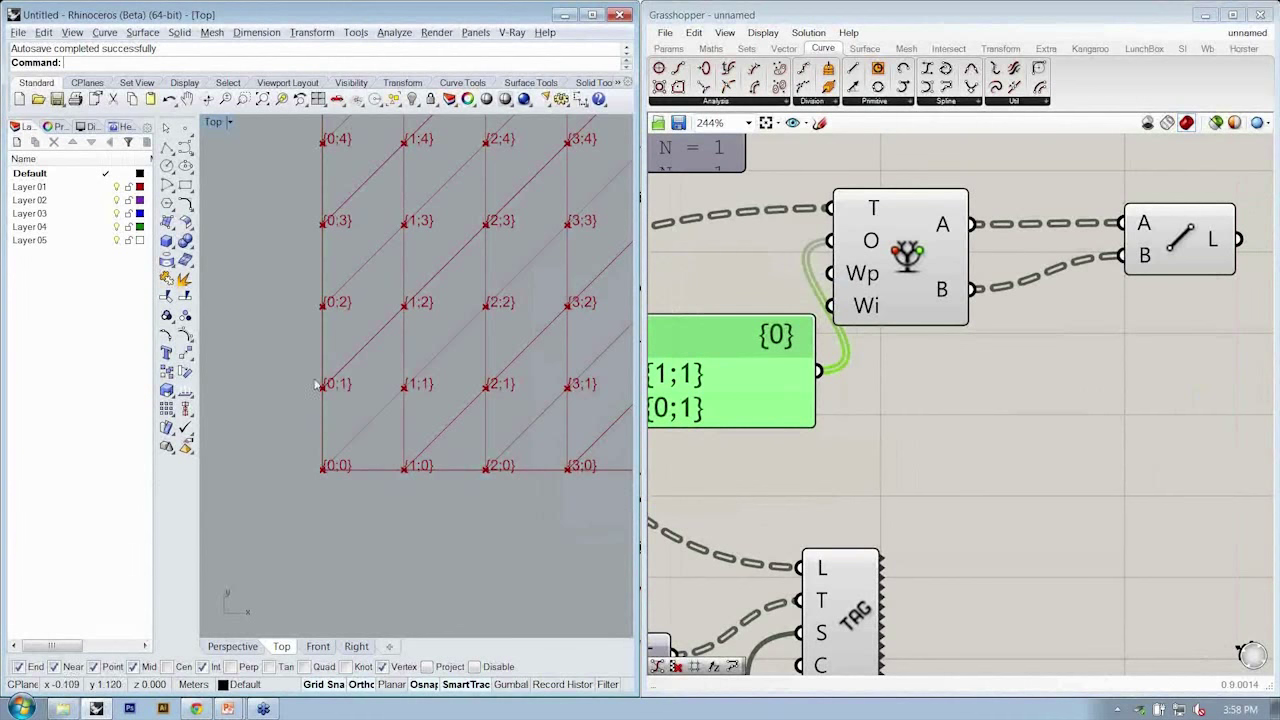
Examine how the {1;1} and {0;1} offsets connect the labelled grid points in the Top viewport.
scroll(323, 380, "down", 3)
scroll(363, 380, "up", 2)
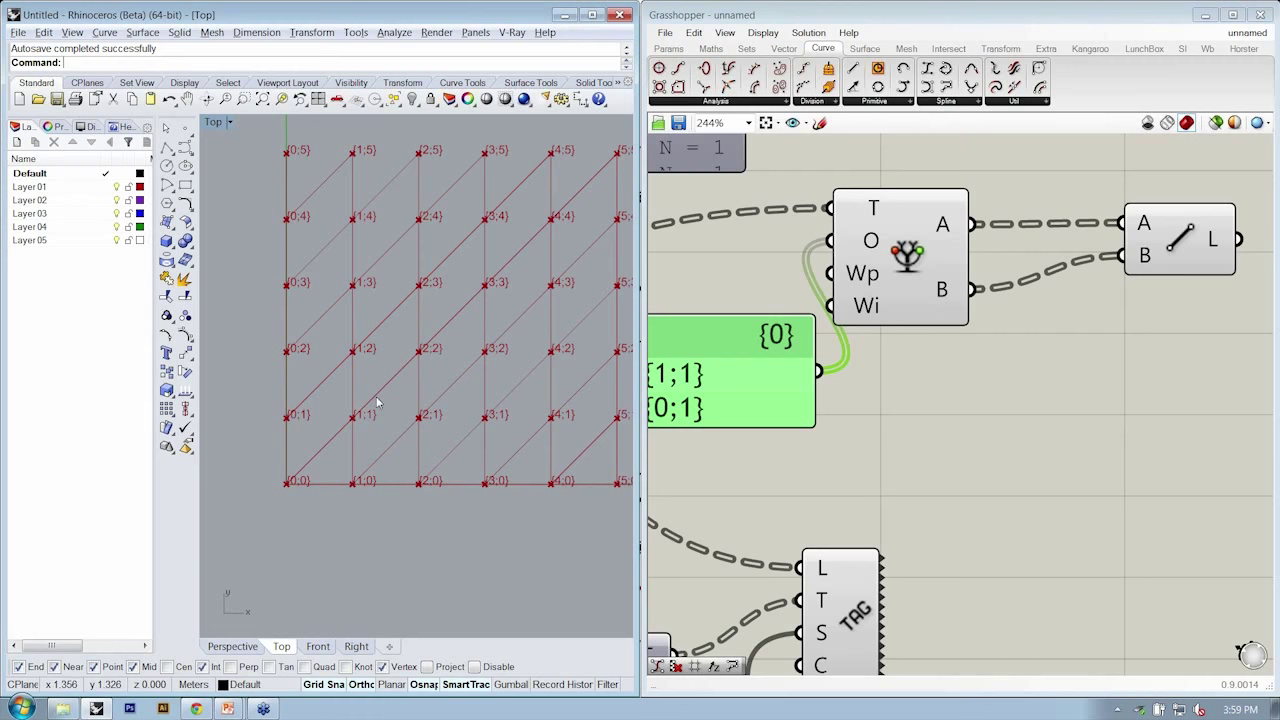
right_click_drag(421, 371, 412, 372)
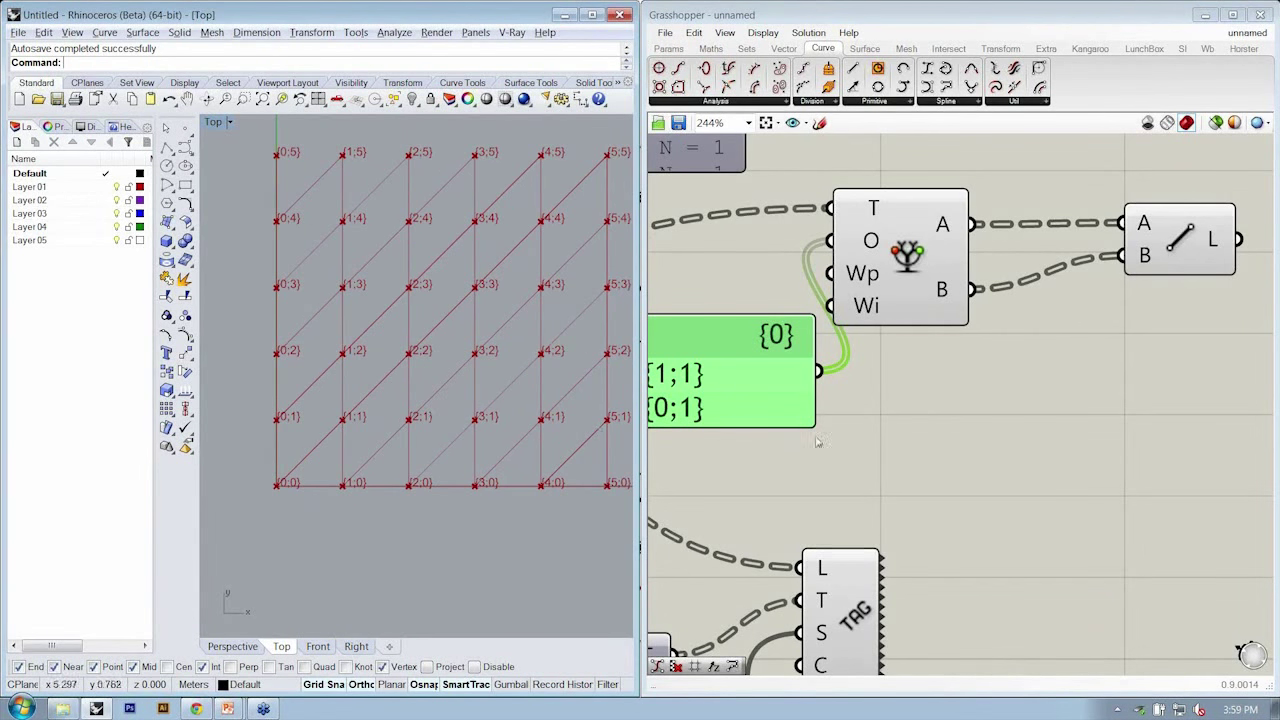
scroll(818, 442, "down", 3)
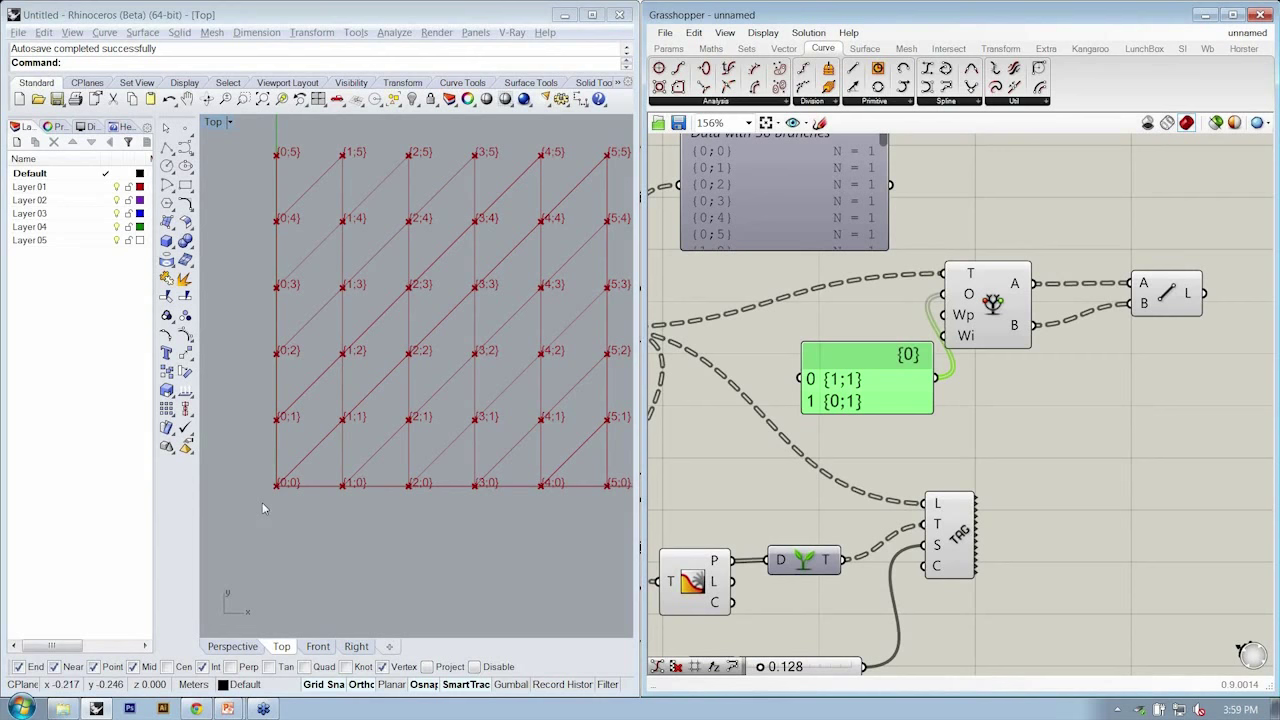
right_click_drag(422, 432, 397, 440)
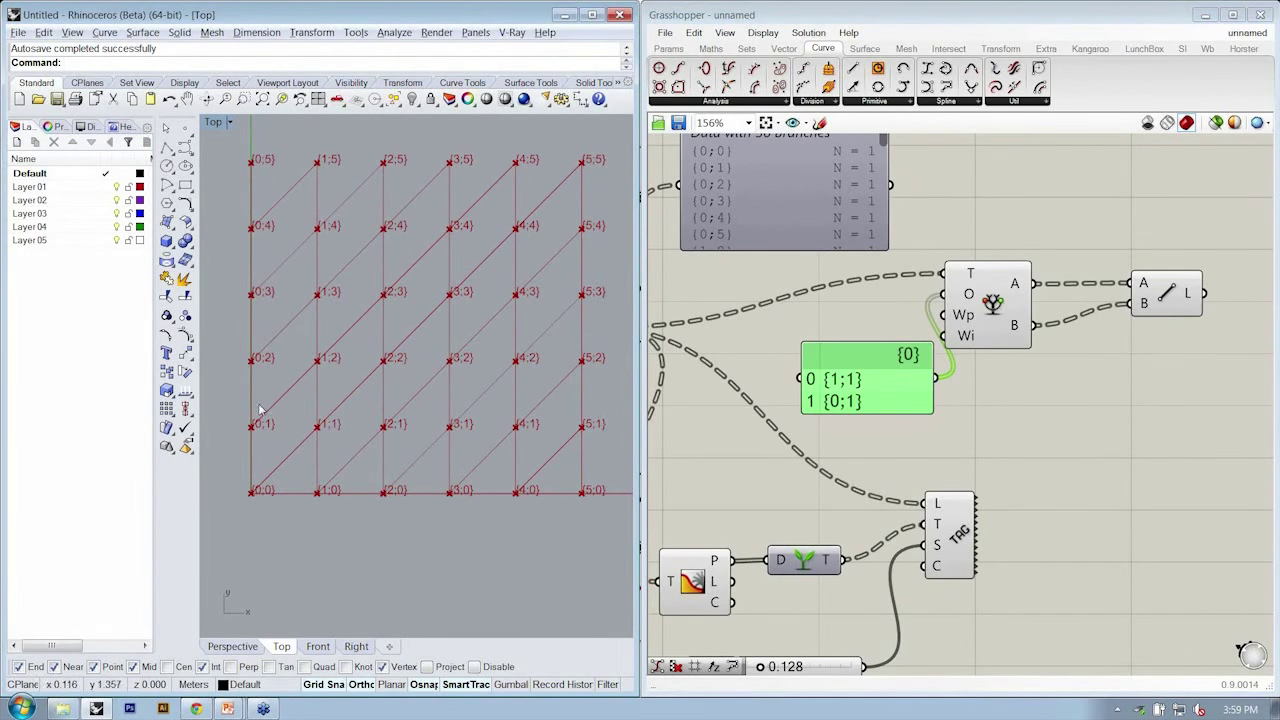